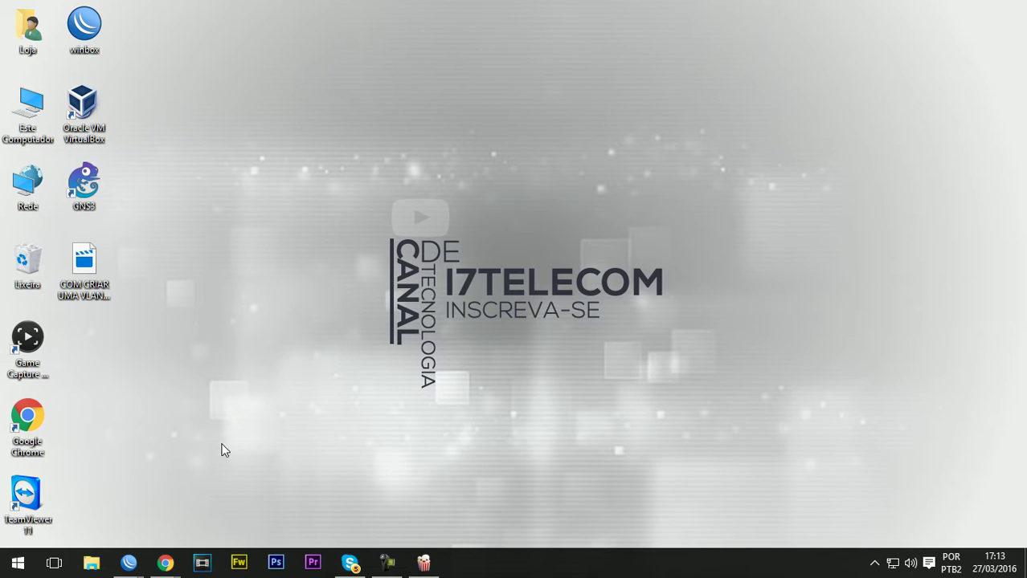
# Bring up both WinBox router sessions, then close R1 so that only the R2 session stays open on the desktop
pyautogui.moveTo(133, 567)
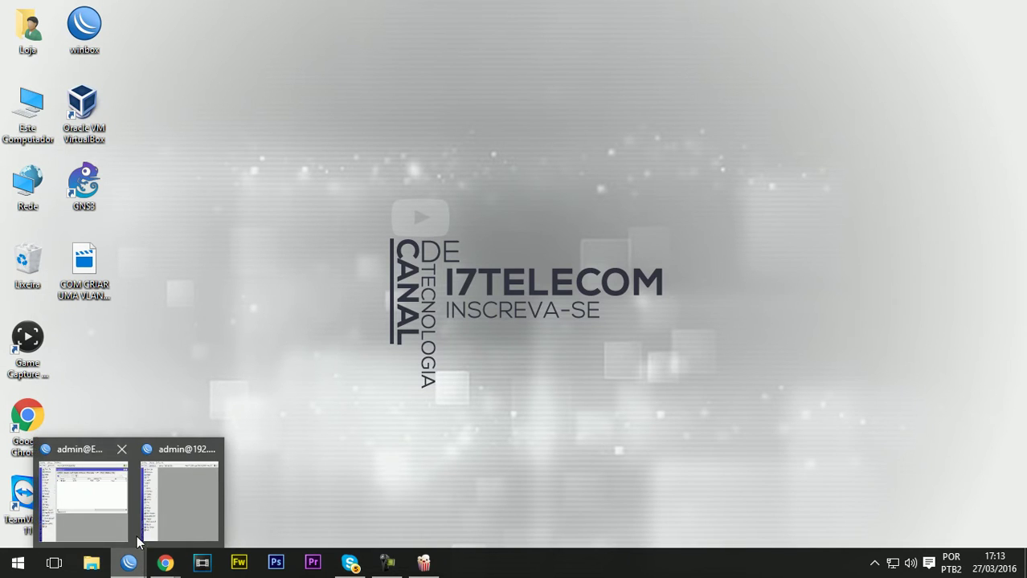
pyautogui.click(102, 500)
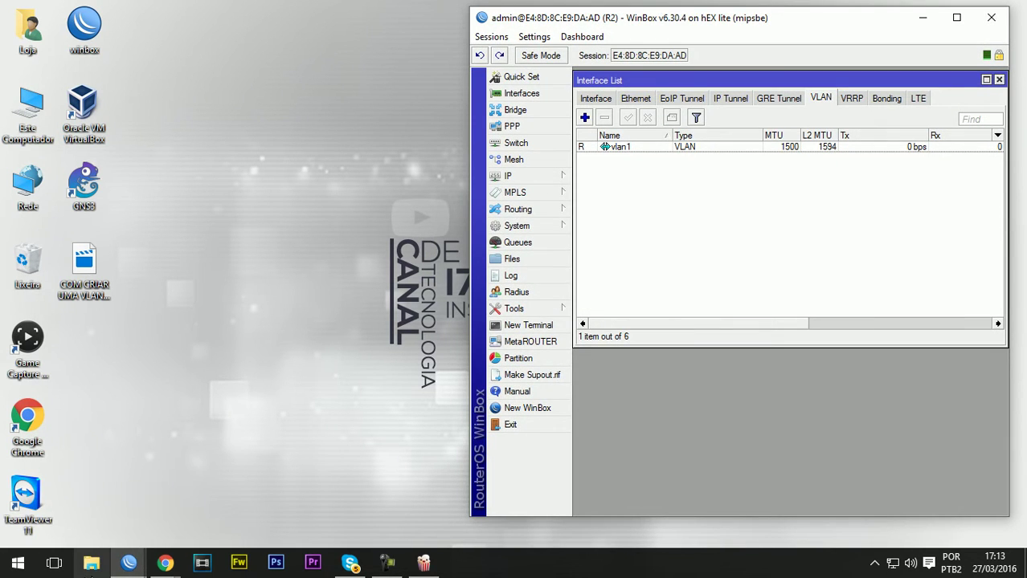
pyautogui.click(128, 563)
pyautogui.click(150, 530)
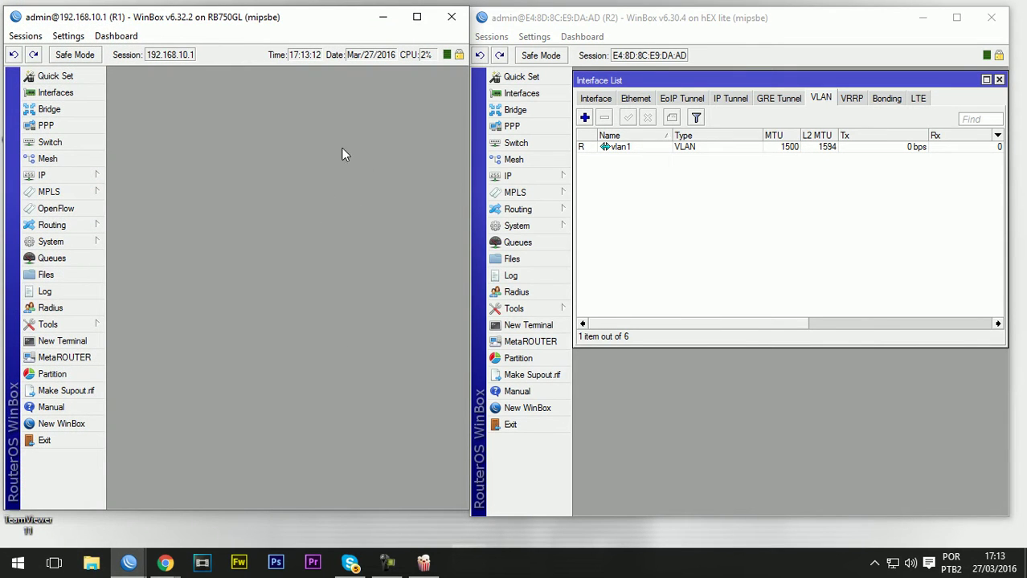
pyautogui.click(451, 16)
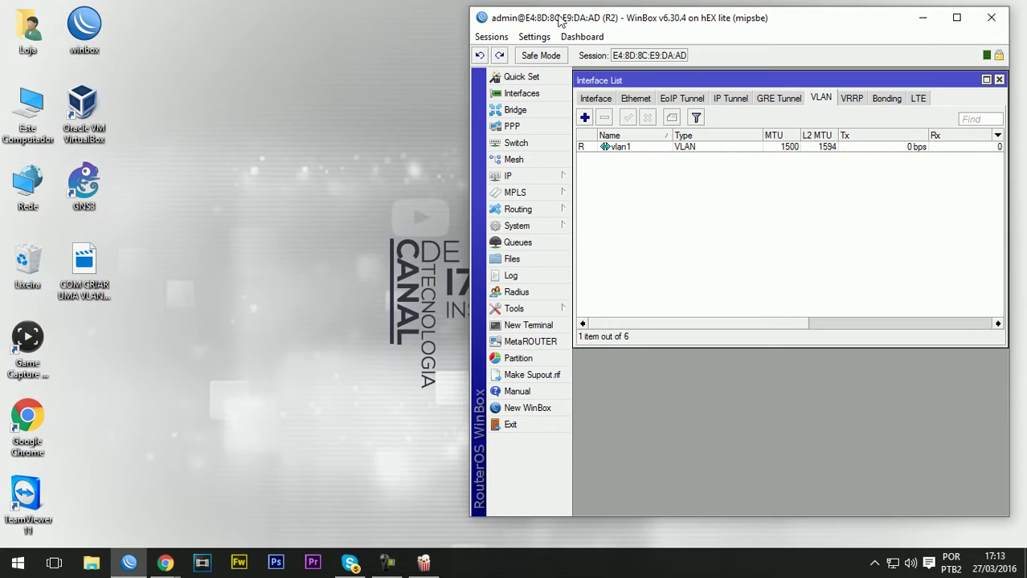
pyautogui.moveTo(587, 22); pyautogui.dragTo(536, 19)
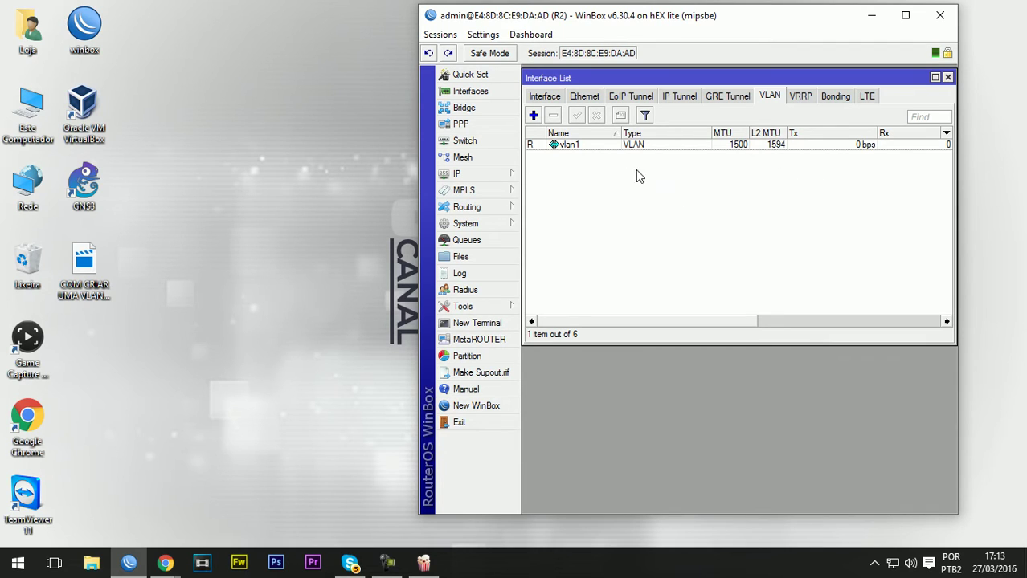
# Review R2's interfaces, including the existing vlan1, and its assigned IP addresses
pyautogui.click(544, 97)
pyautogui.click(583, 157)
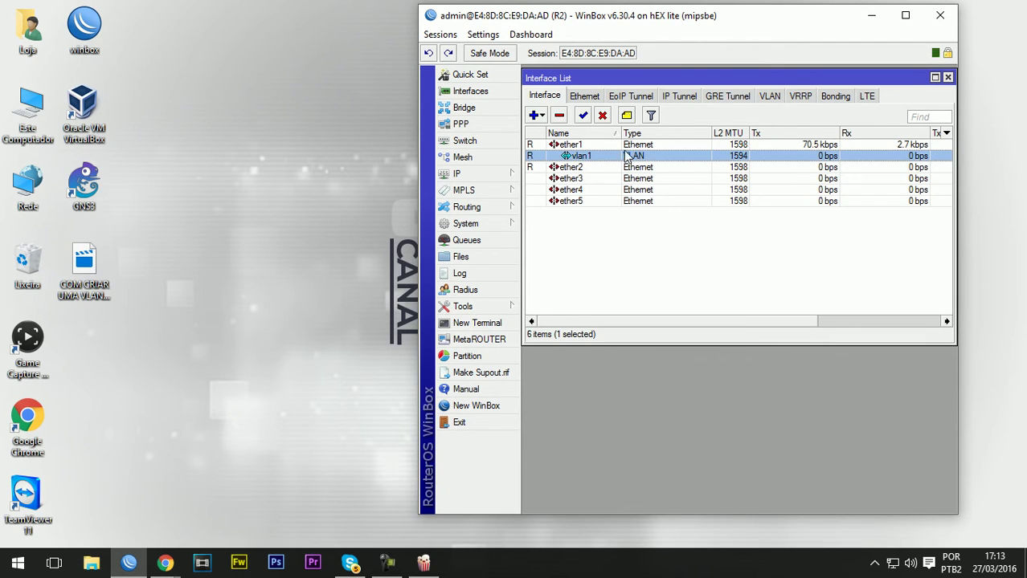
pyautogui.click(948, 77)
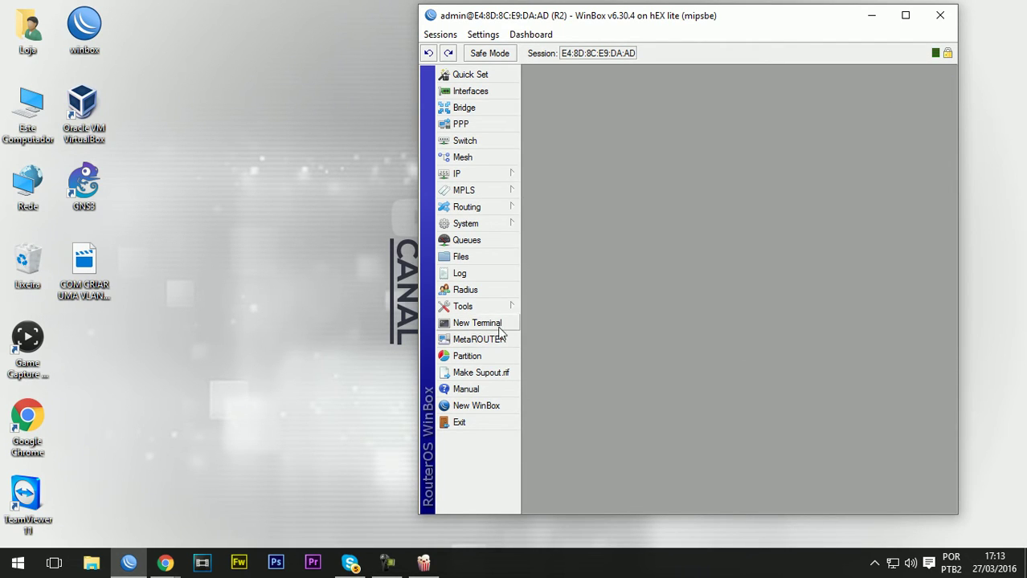
pyautogui.click(462, 173)
pyautogui.click(555, 191)
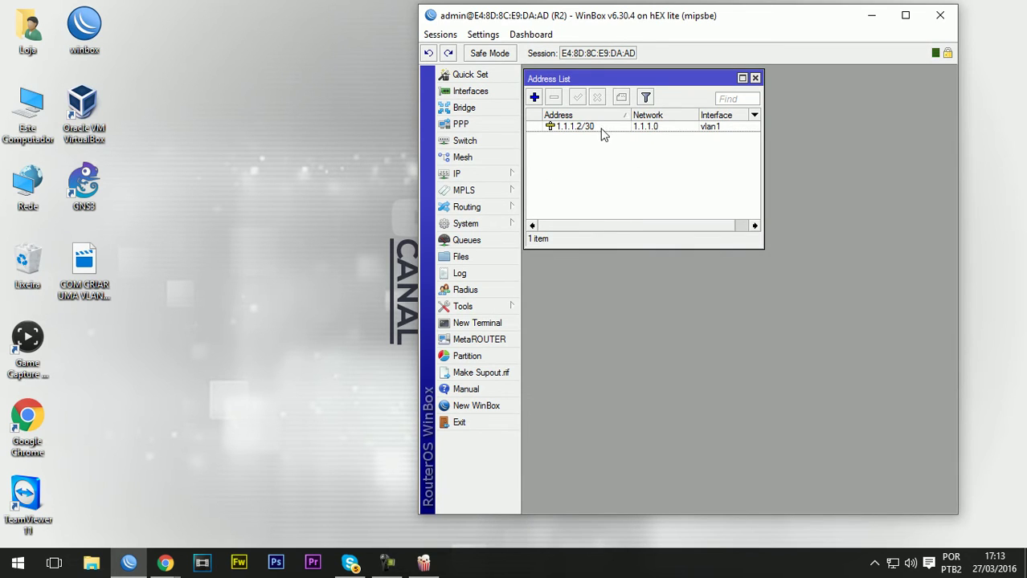
pyautogui.click(756, 78)
# Ping uol.com.br from a terminal on R2 to test its internet connectivity
pyautogui.click(490, 322)
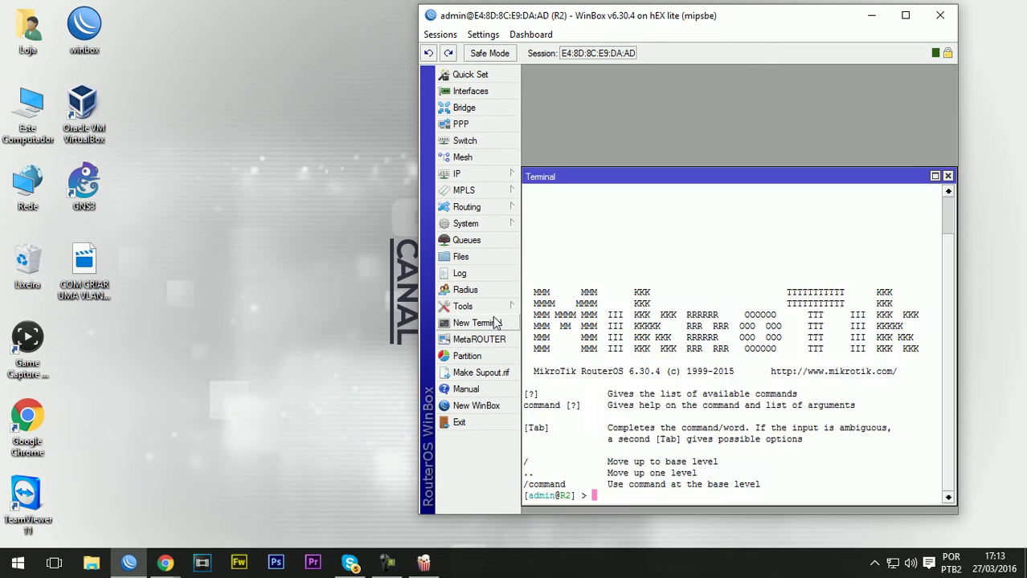
pyautogui.write('ping uol.com.b')
pyautogui.write('r')
pyautogui.press('Return')
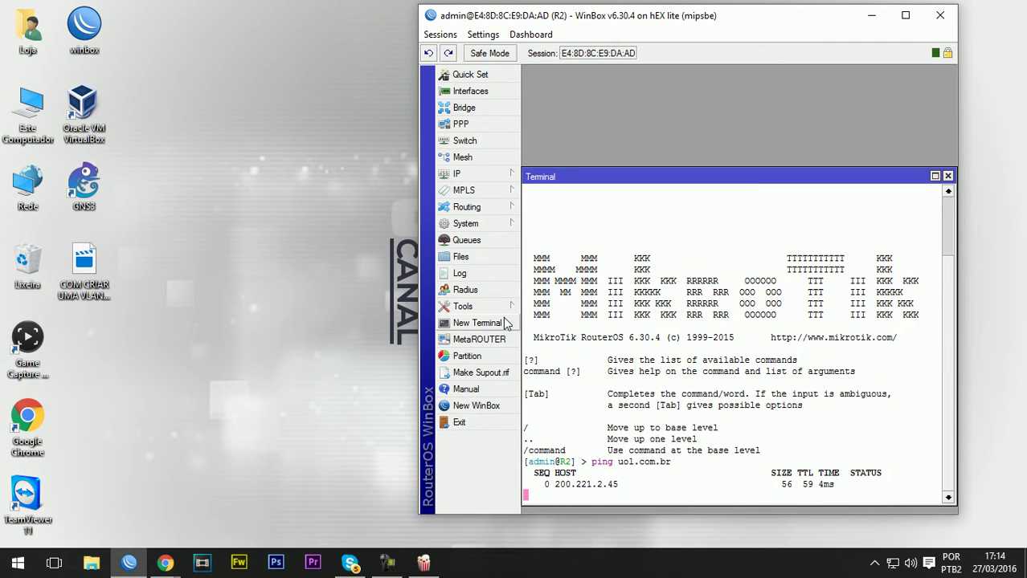
pyautogui.click(947, 177)
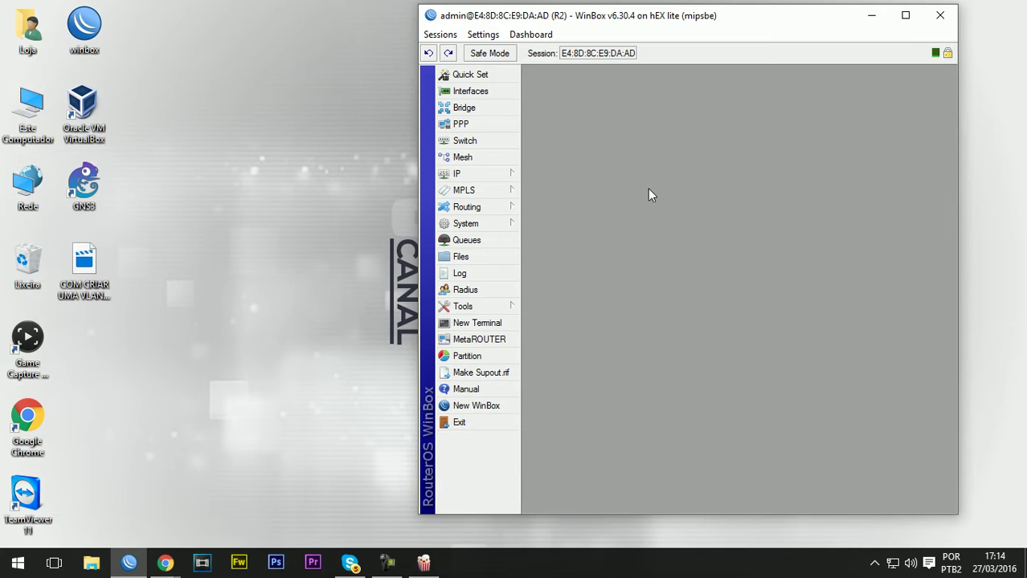
# Create a VLAN interface named vlan2 with VLAN ID 2 on ether2
pyautogui.click(478, 93)
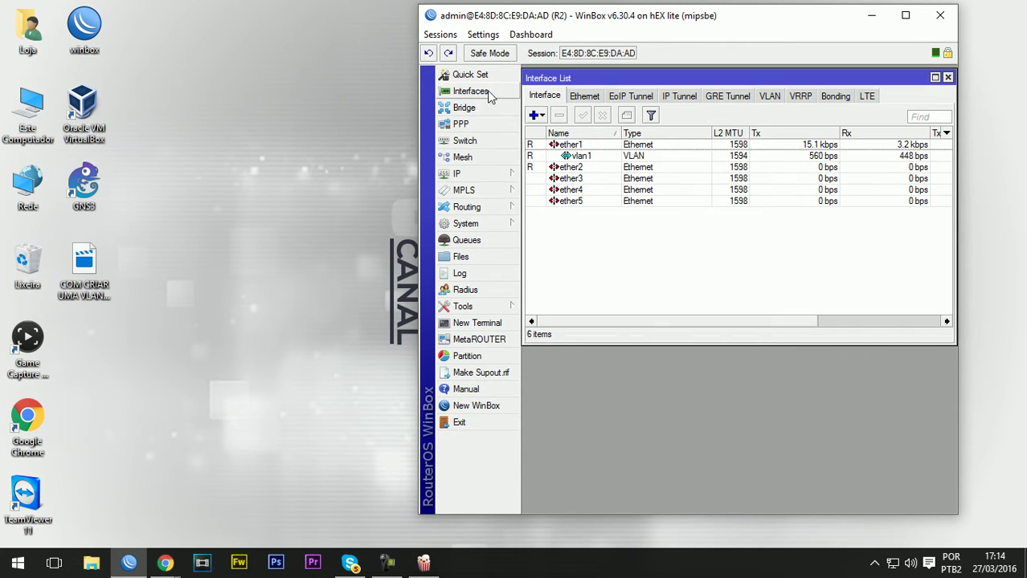
pyautogui.click(587, 171)
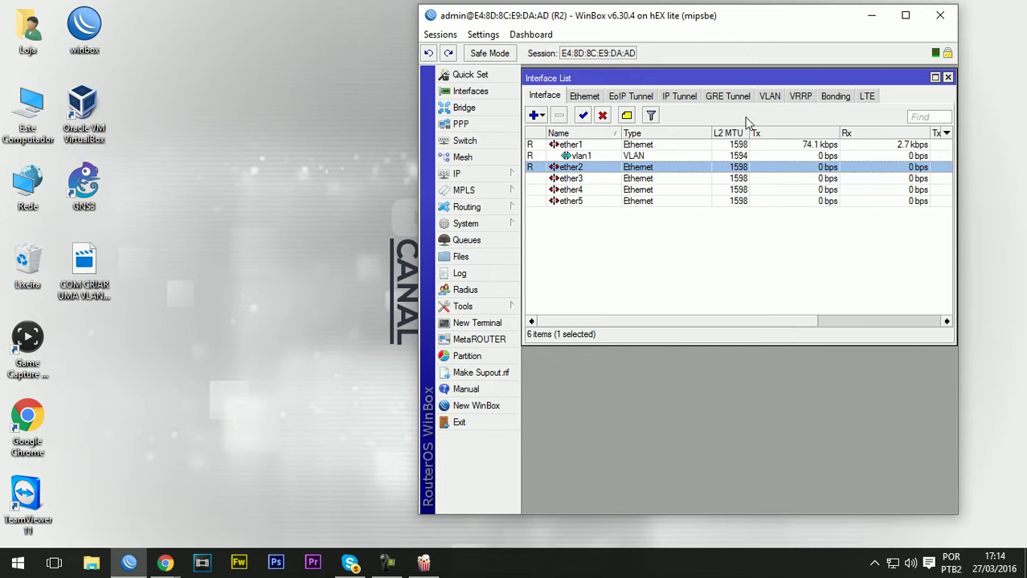
pyautogui.click(770, 96)
pyautogui.click(537, 115)
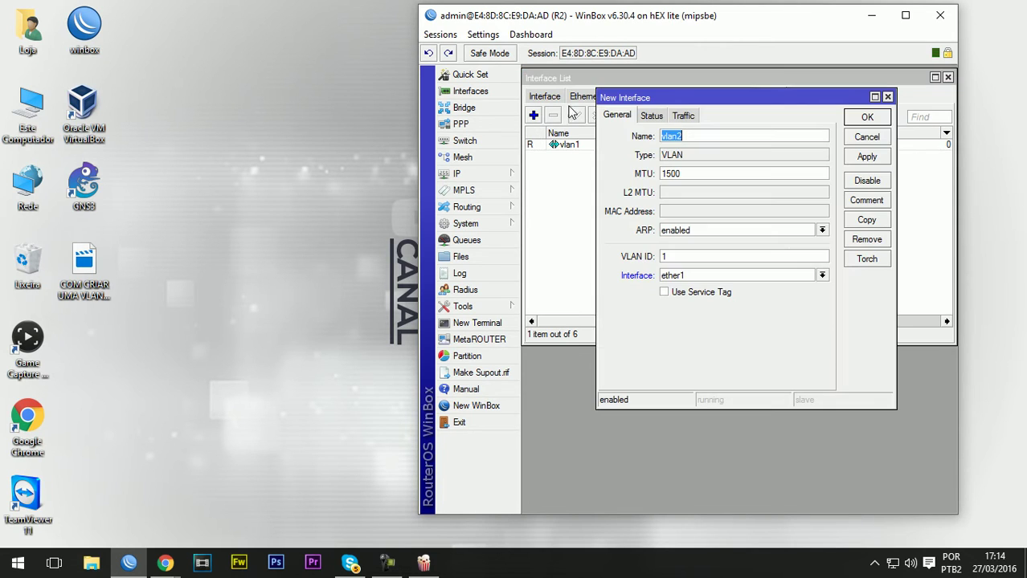
pyautogui.click(695, 254)
pyautogui.write('2')
pyautogui.click(698, 277)
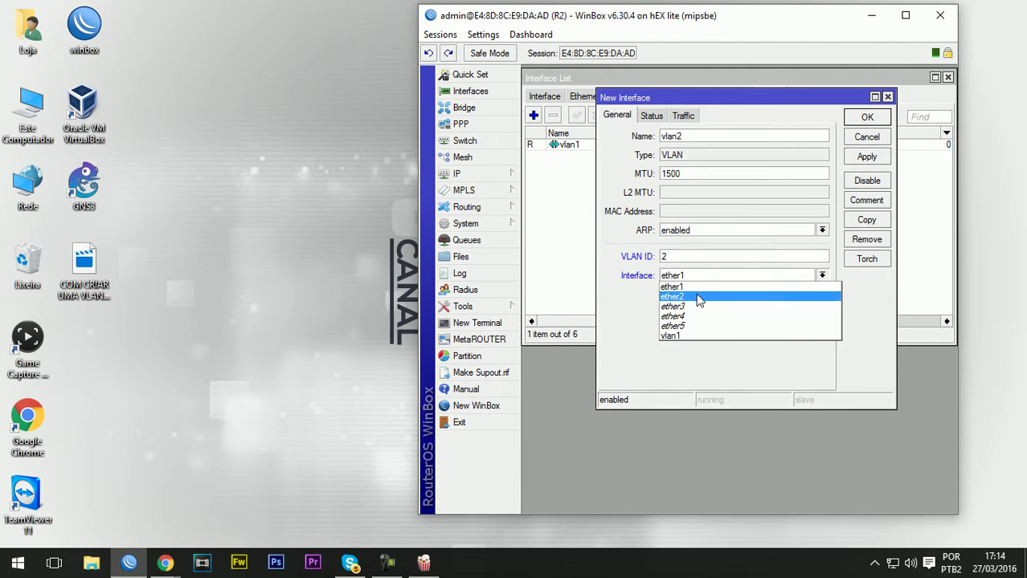
pyautogui.click(692, 299)
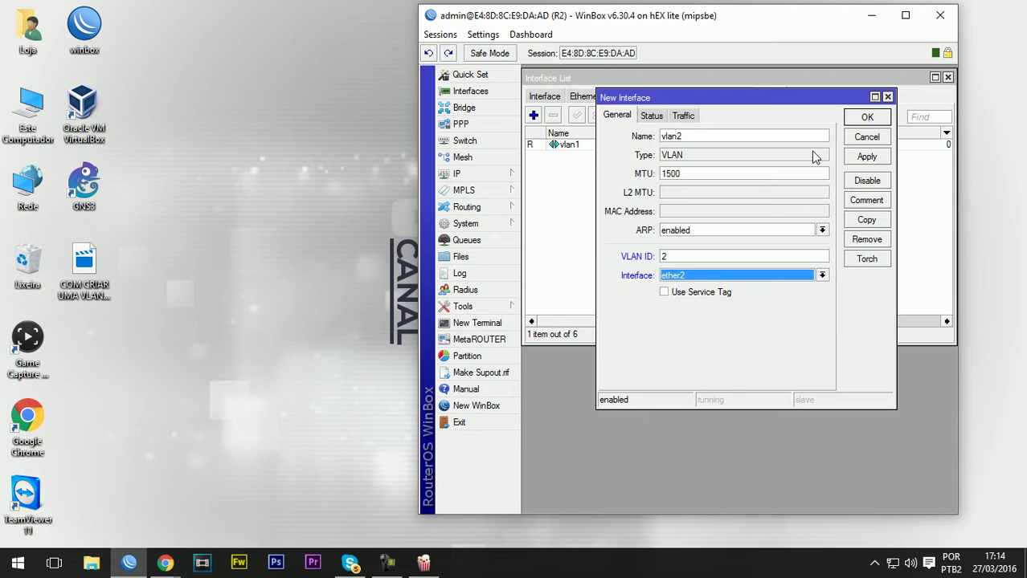
pyautogui.click(866, 121)
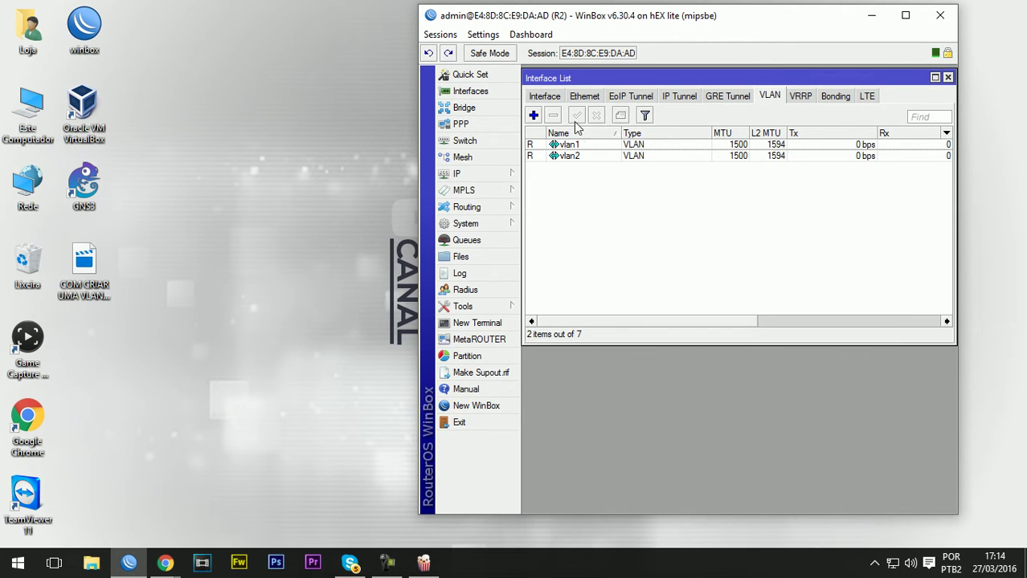
# Add the IP address 192.168.88.1/24 to the vlan2 interface
pyautogui.click(505, 175)
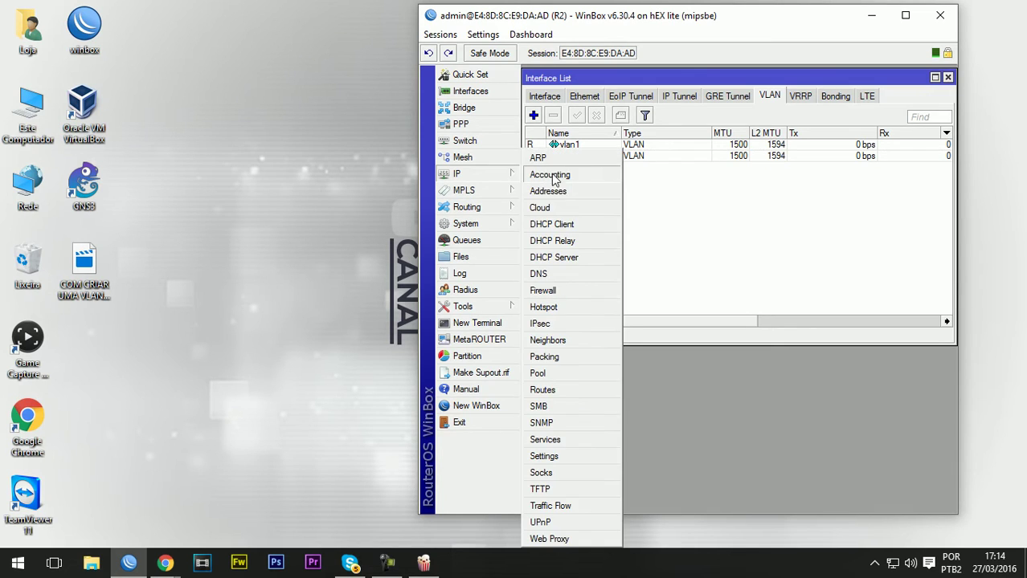
pyautogui.click(561, 193)
pyautogui.click(534, 98)
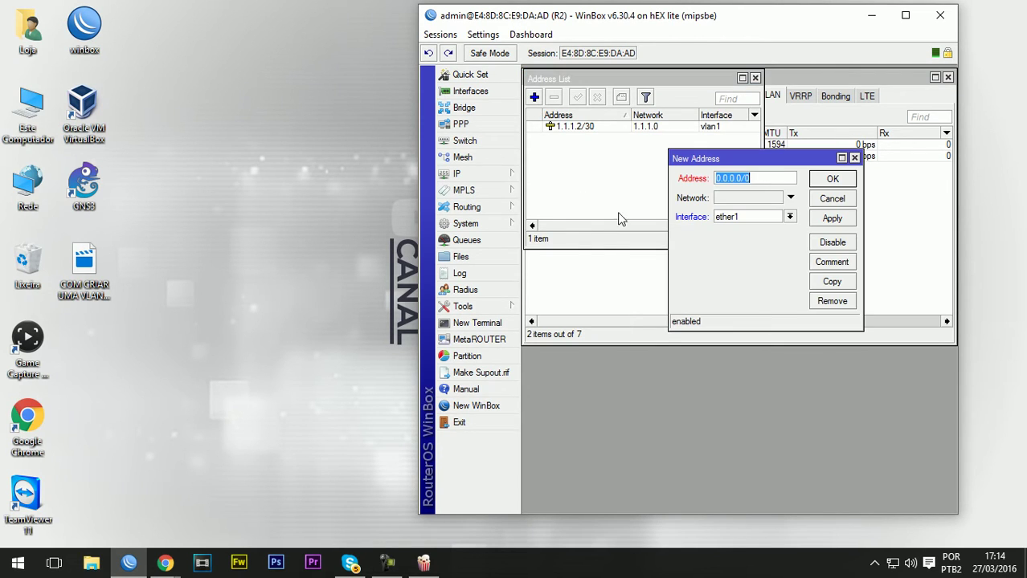
pyautogui.write('192.16')
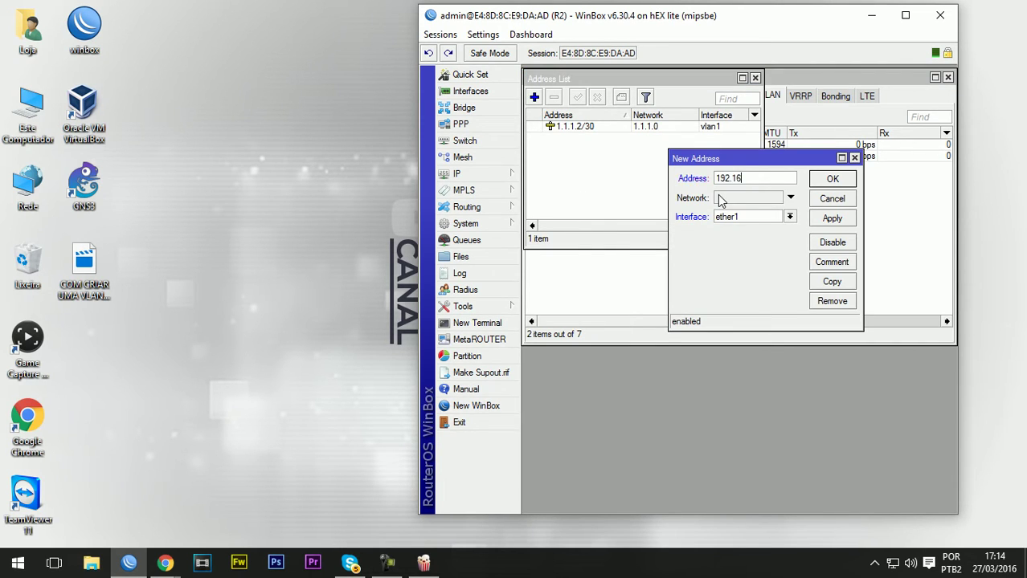
pyautogui.write('8.88.1/24')
pyautogui.click(759, 216)
pyautogui.click(731, 287)
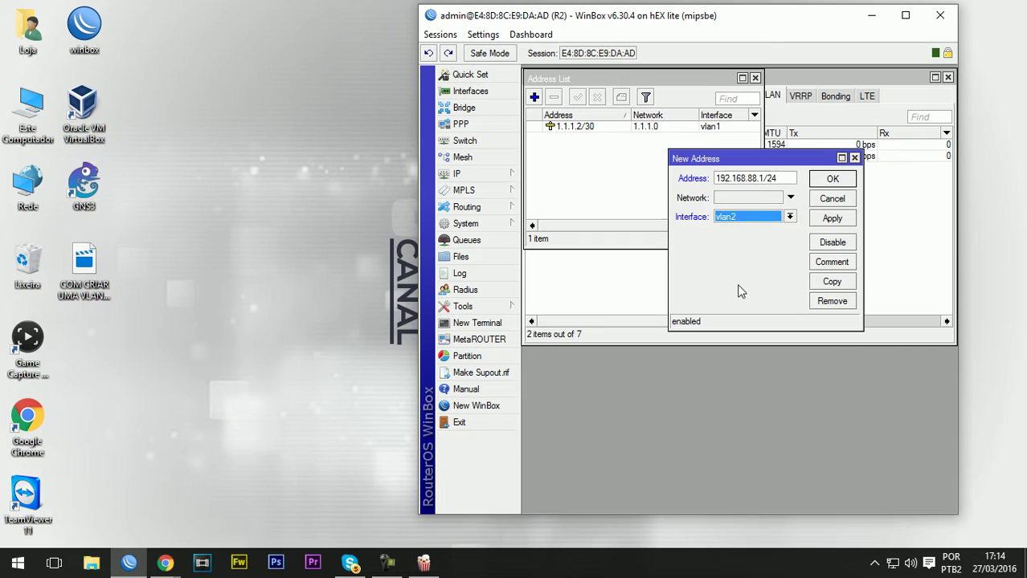
pyautogui.click(832, 219)
pyautogui.click(832, 180)
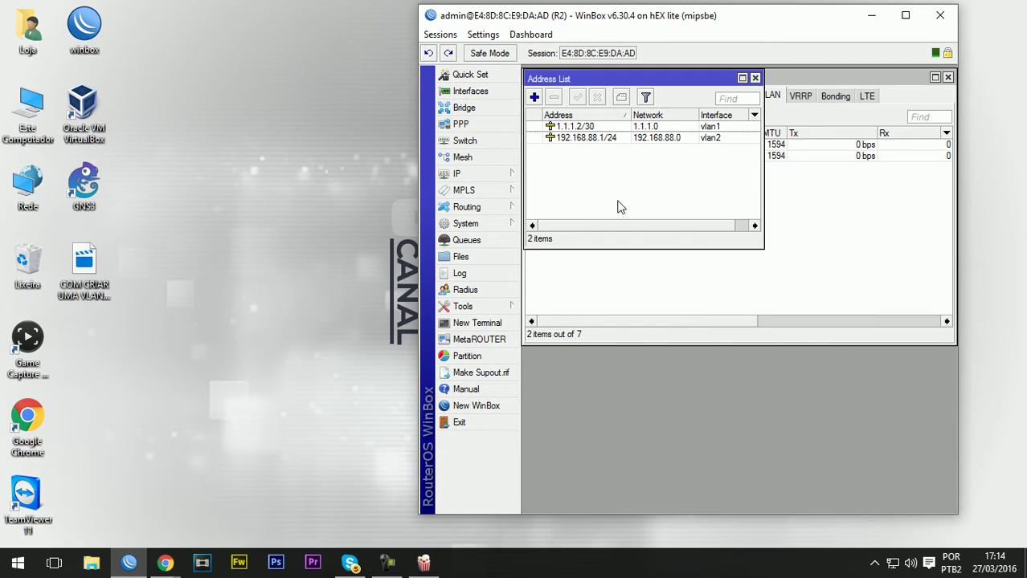
# Check the router's DNS servers and its route list, closing the route and address lists
pyautogui.click(508, 174)
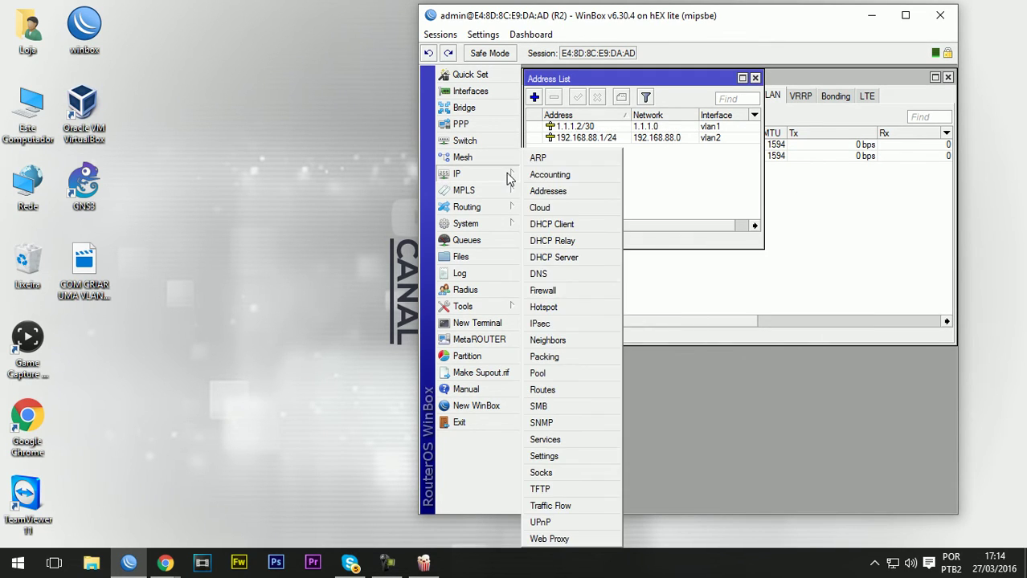
pyautogui.click(562, 276)
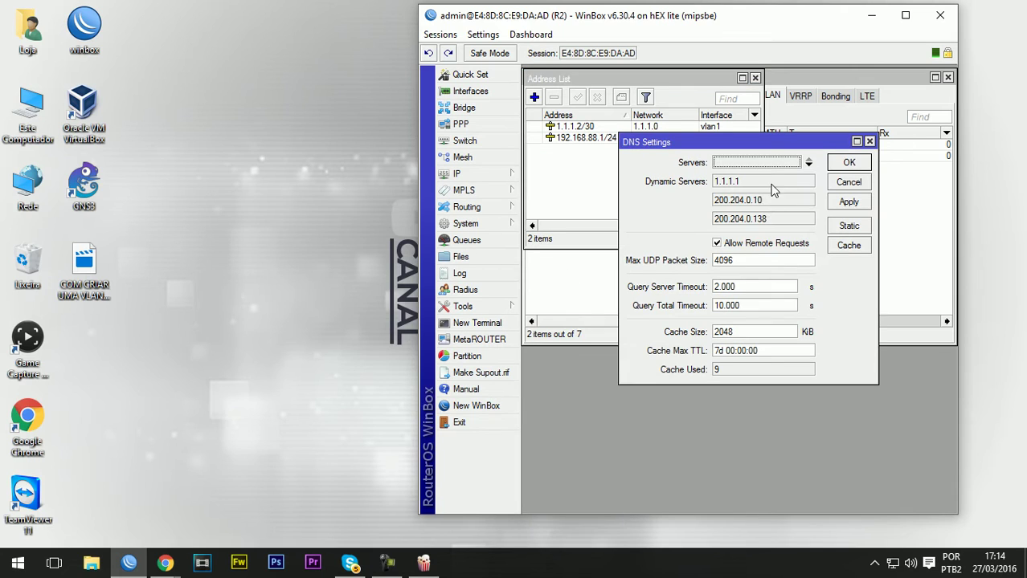
pyautogui.doubleClick(767, 200)
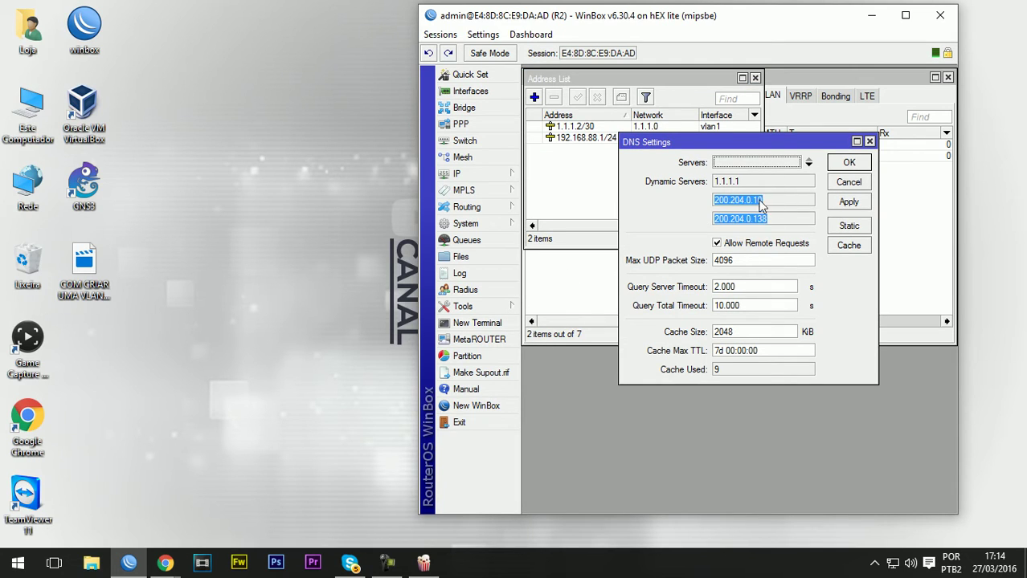
pyautogui.click(851, 166)
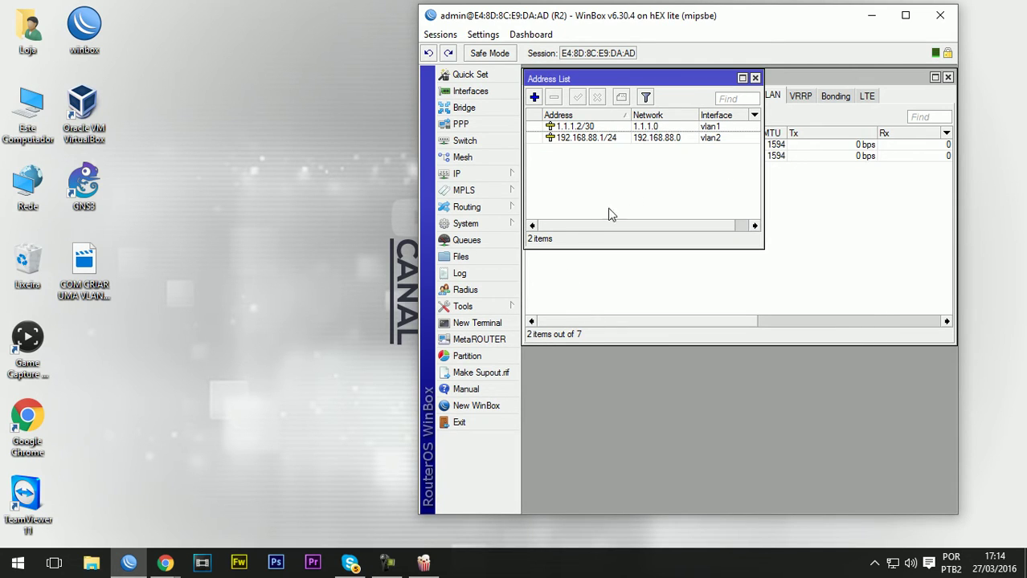
pyautogui.click(511, 179)
pyautogui.click(555, 391)
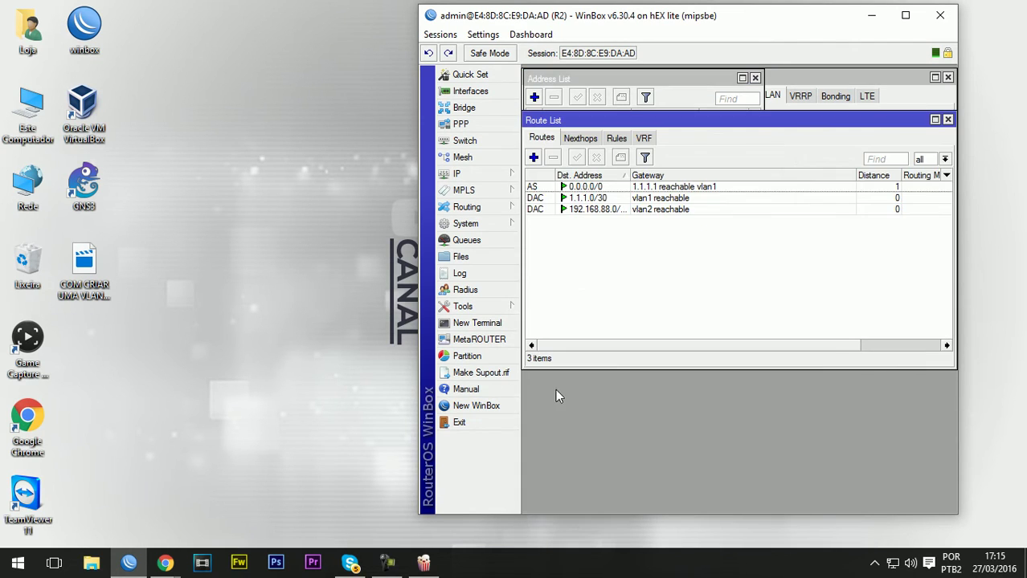
pyautogui.click(947, 119)
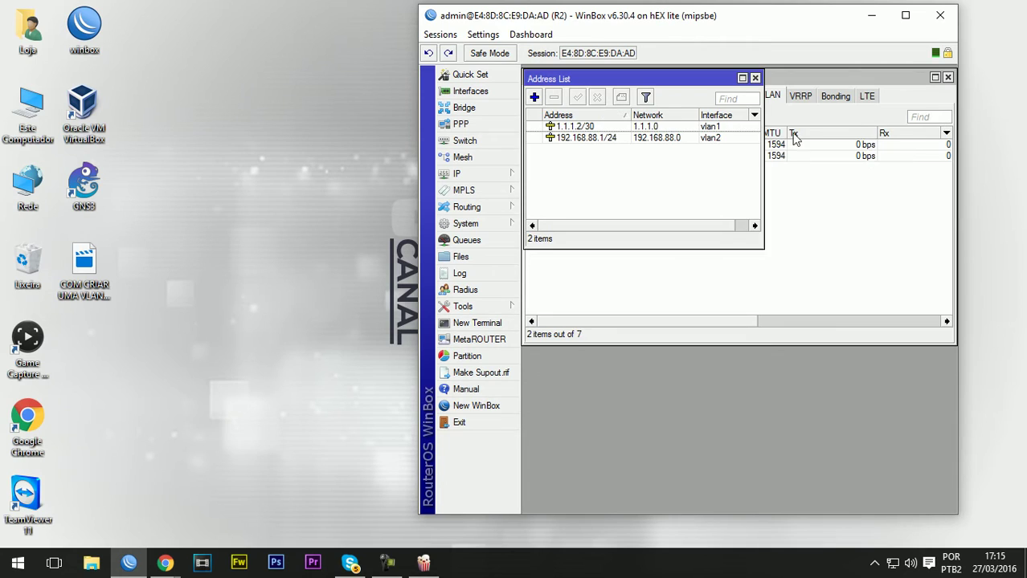
pyautogui.click(755, 78)
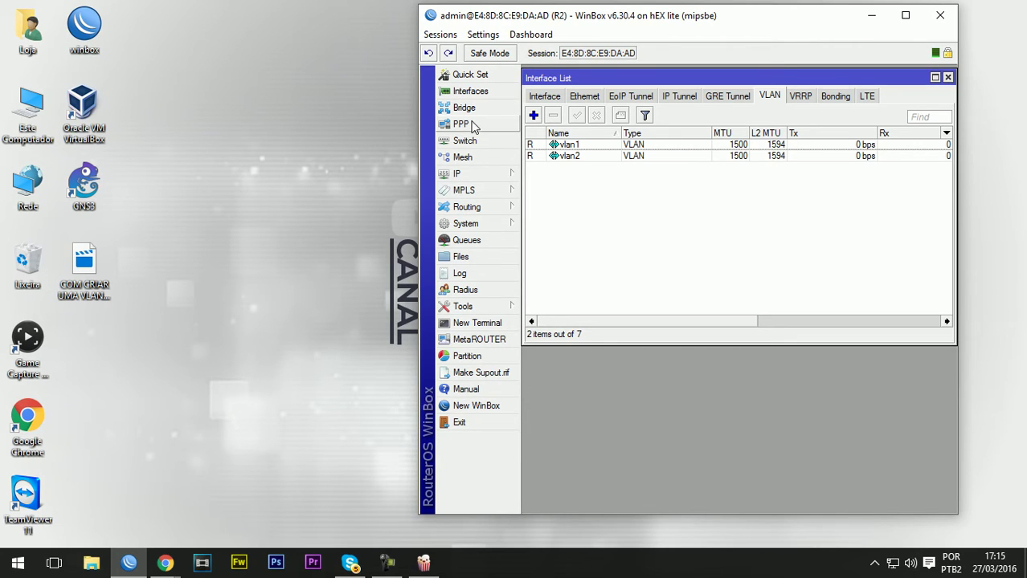
# Reopen the IP address list and select the address assigned to vlan2
pyautogui.click(492, 173)
pyautogui.click(679, 263)
pyautogui.click(482, 174)
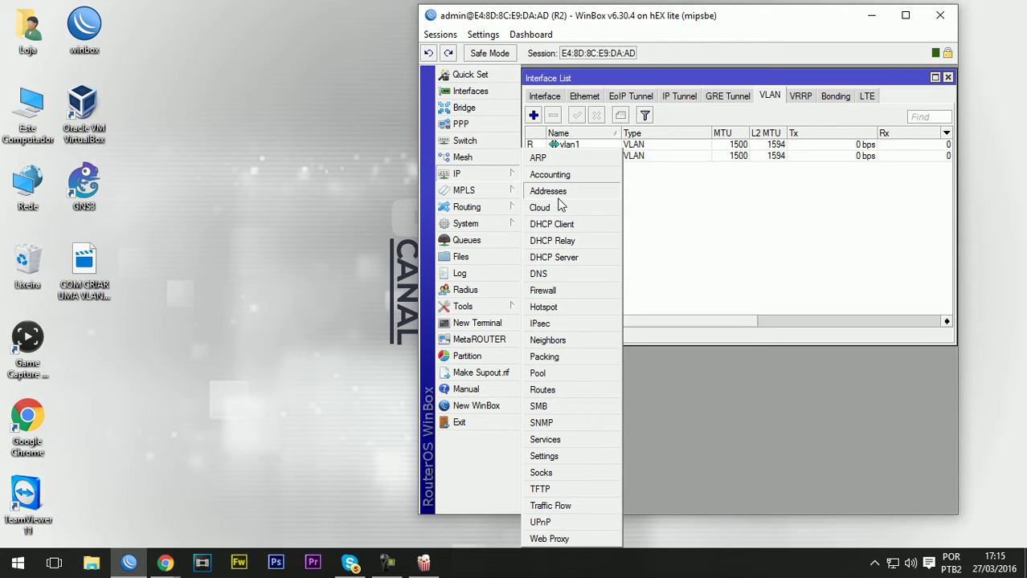
pyautogui.click(575, 193)
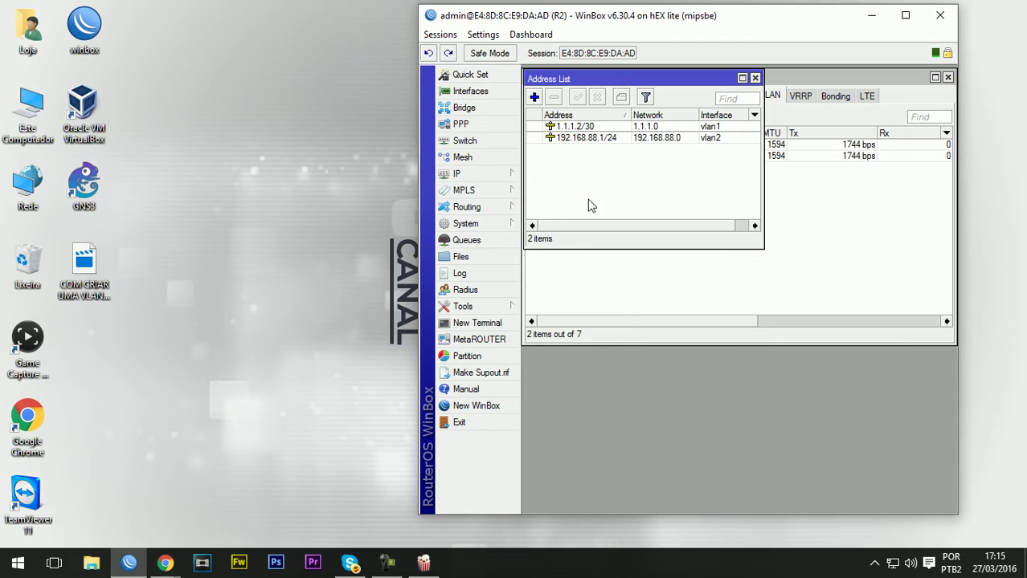
pyautogui.click(600, 144)
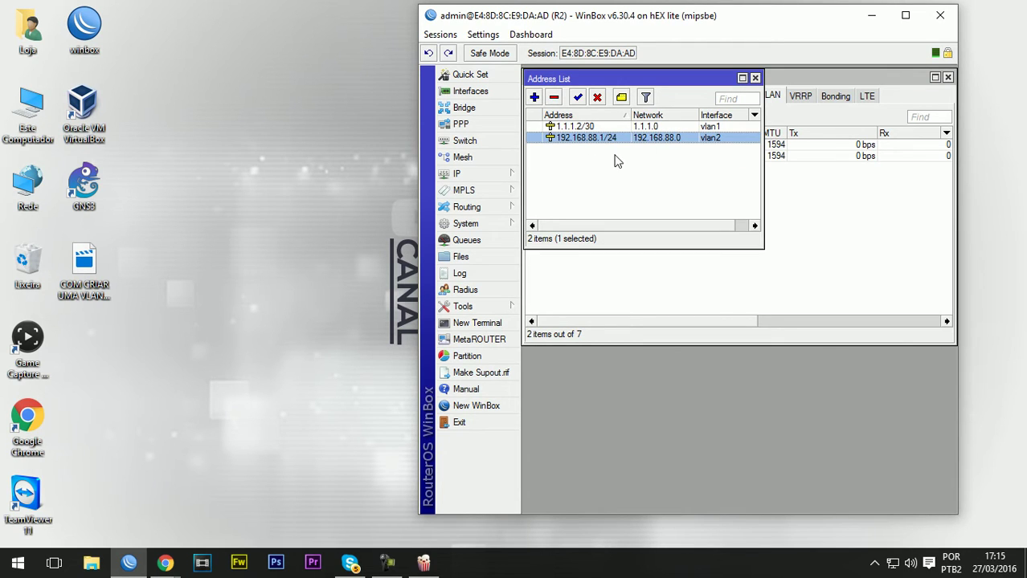
# Set up a DHCP server on vlan2 with the DHCP Setup wizard, giving out addresses up to 192.168.88.254 and accepting the remaining defaults
pyautogui.click(506, 176)
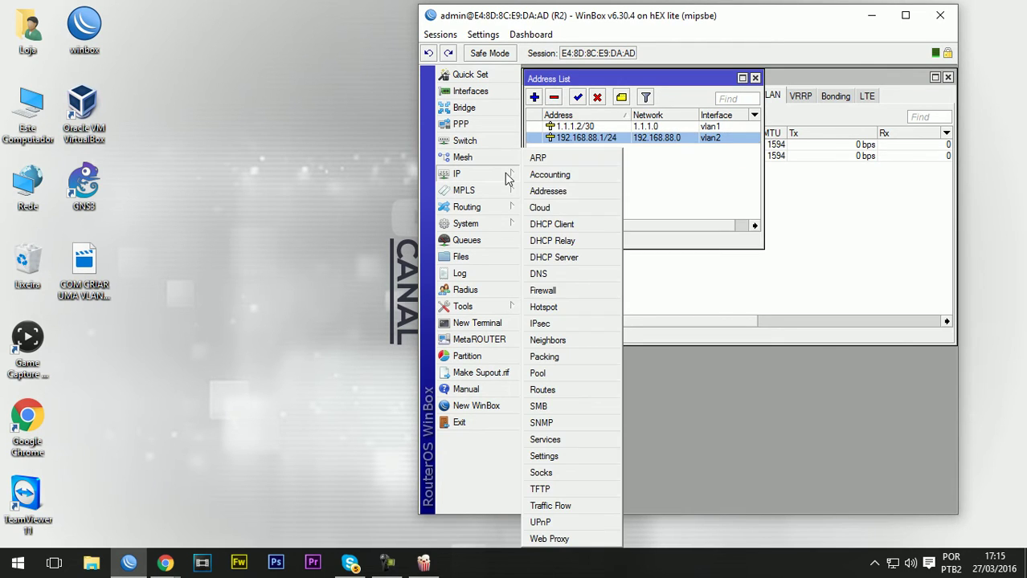
pyautogui.click(554, 258)
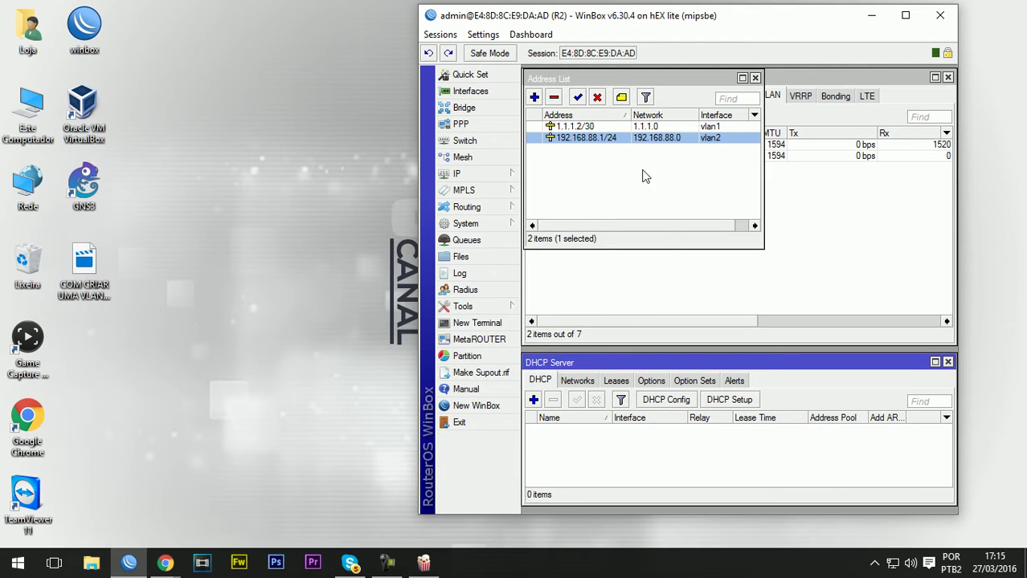
pyautogui.click(741, 400)
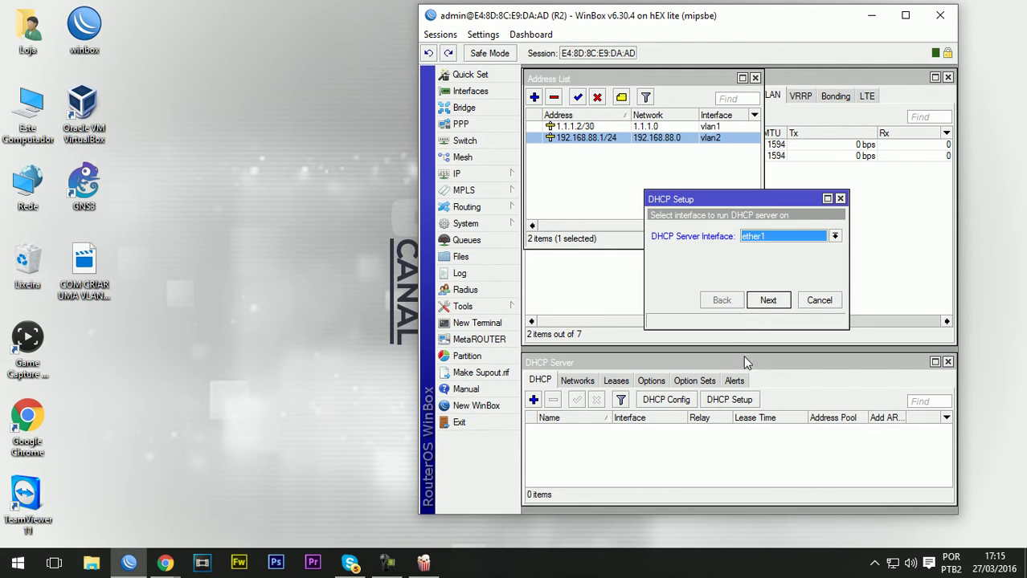
pyautogui.click(774, 236)
pyautogui.click(755, 306)
pyautogui.click(767, 301)
pyautogui.click(768, 302)
pyautogui.click(769, 302)
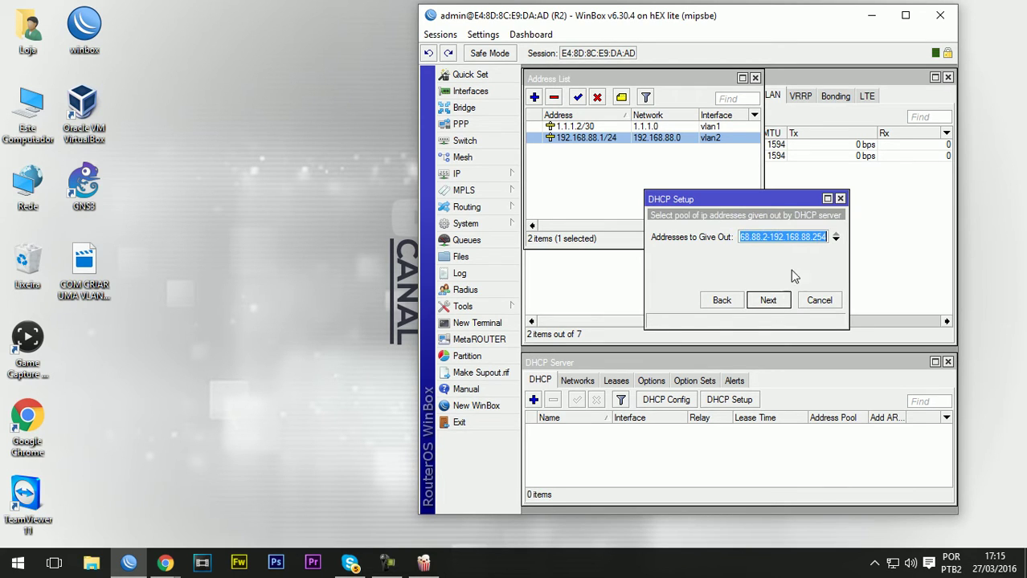
pyautogui.click(769, 302)
pyautogui.click(768, 302)
pyautogui.click(768, 302)
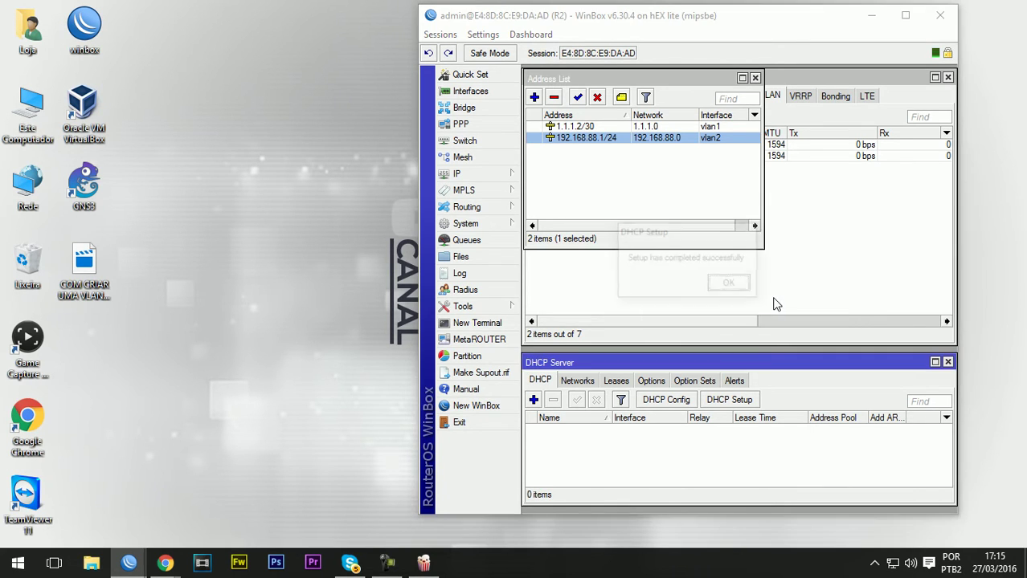
pyautogui.click(725, 285)
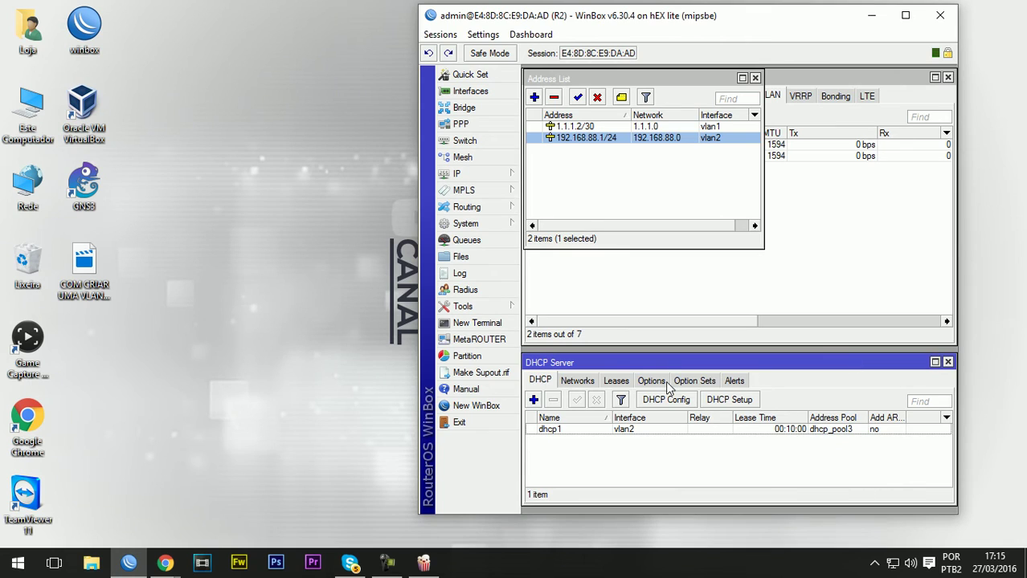
# Check the DHCP leases, close the address list and locate vlan2 under ether2 in the full interface list
pyautogui.click(623, 383)
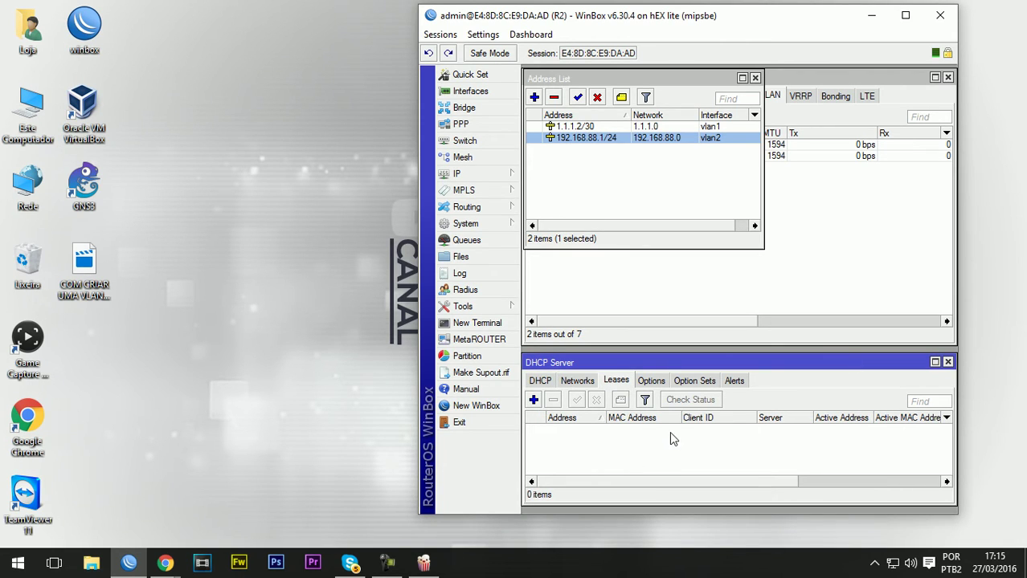
pyautogui.click(754, 78)
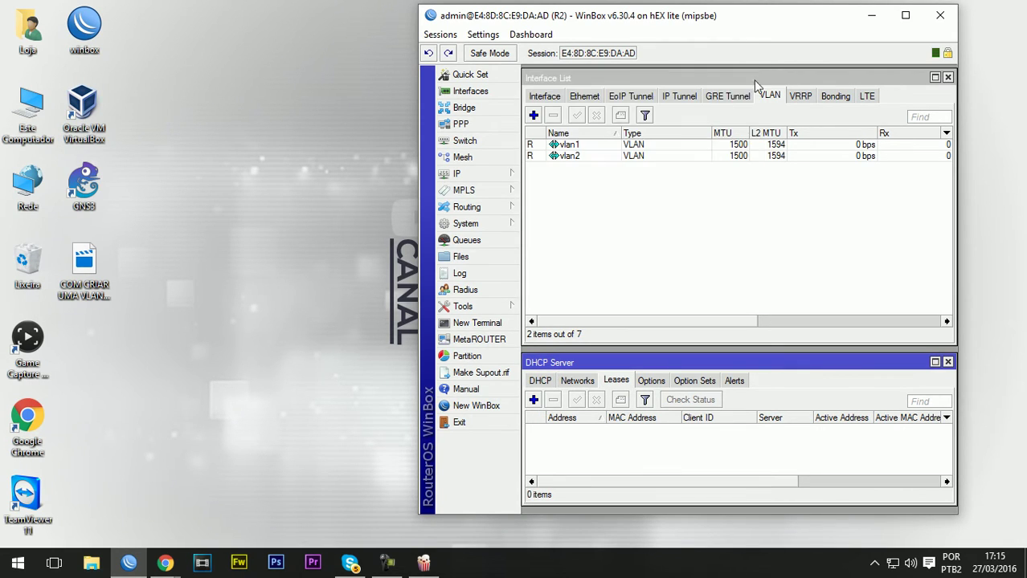
pyautogui.click(553, 97)
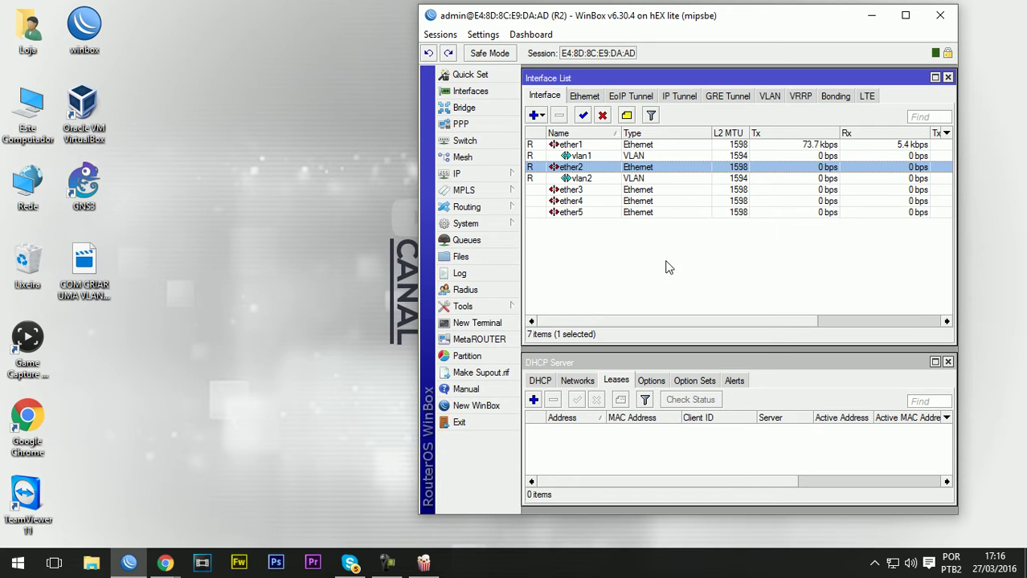
pyautogui.click(581, 180)
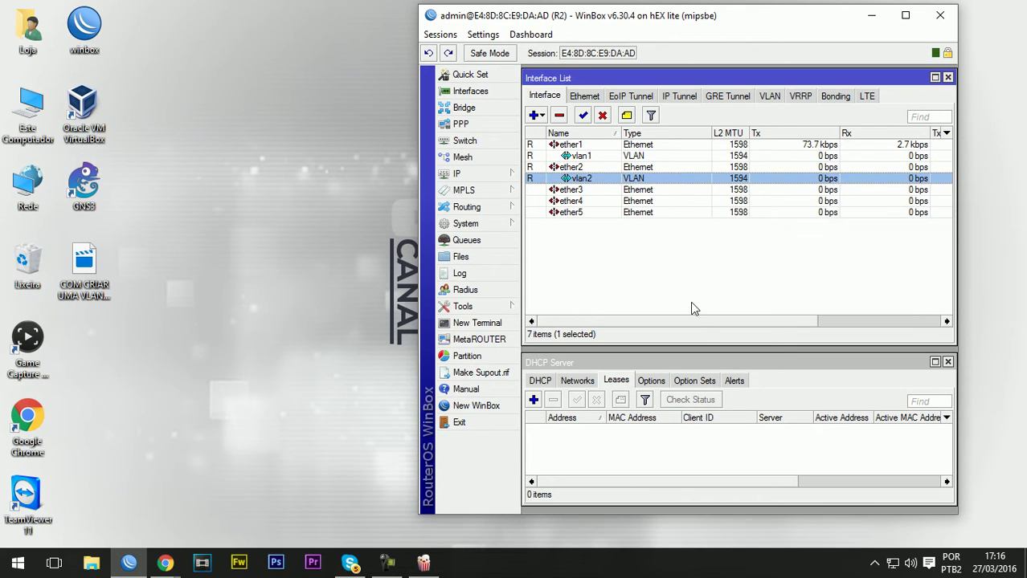
pyautogui.click(482, 174)
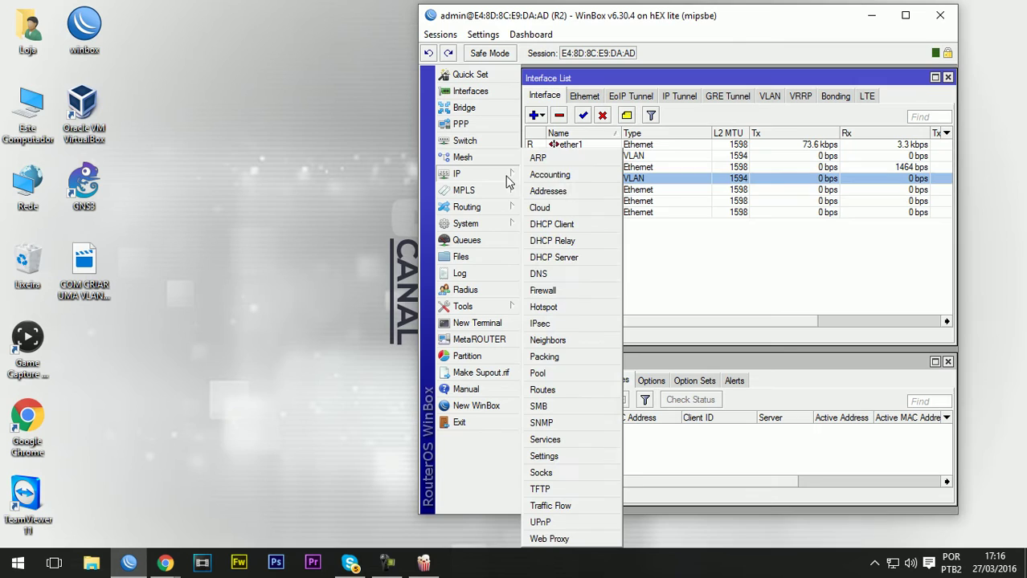
pyautogui.click(554, 288)
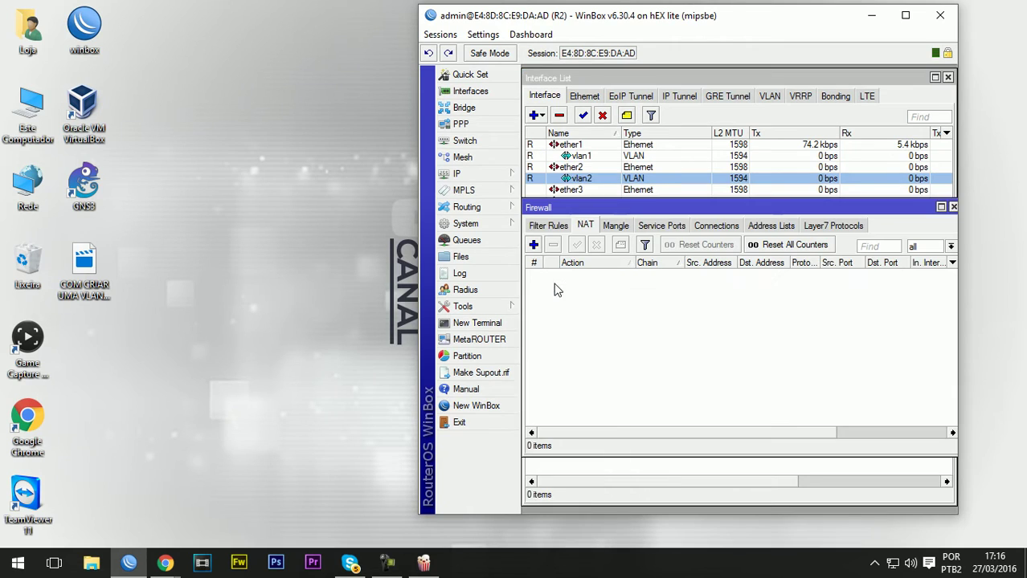
pyautogui.click(534, 245)
pyautogui.click(744, 92)
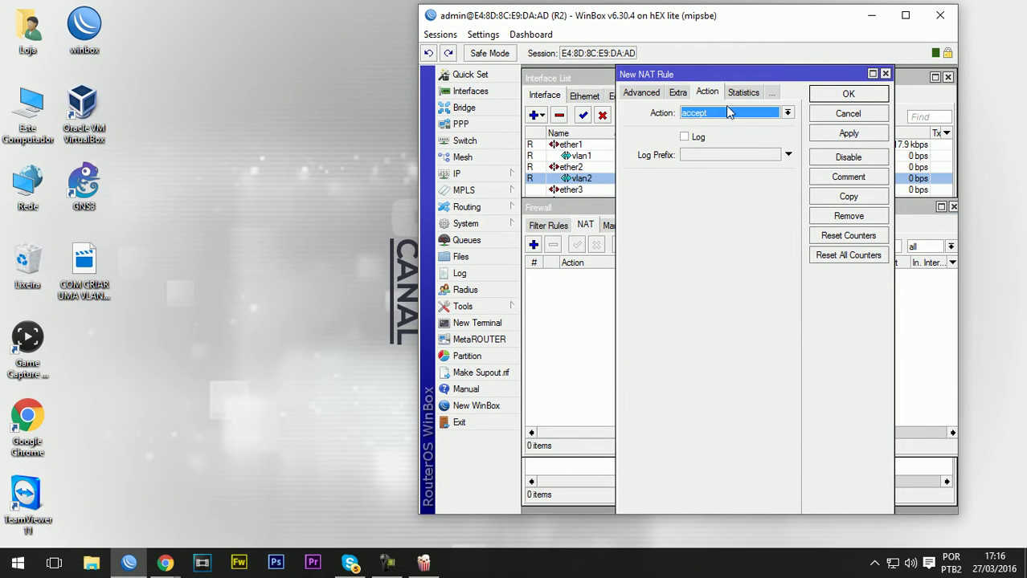
pyautogui.click(727, 114)
pyautogui.click(727, 184)
pyautogui.click(630, 94)
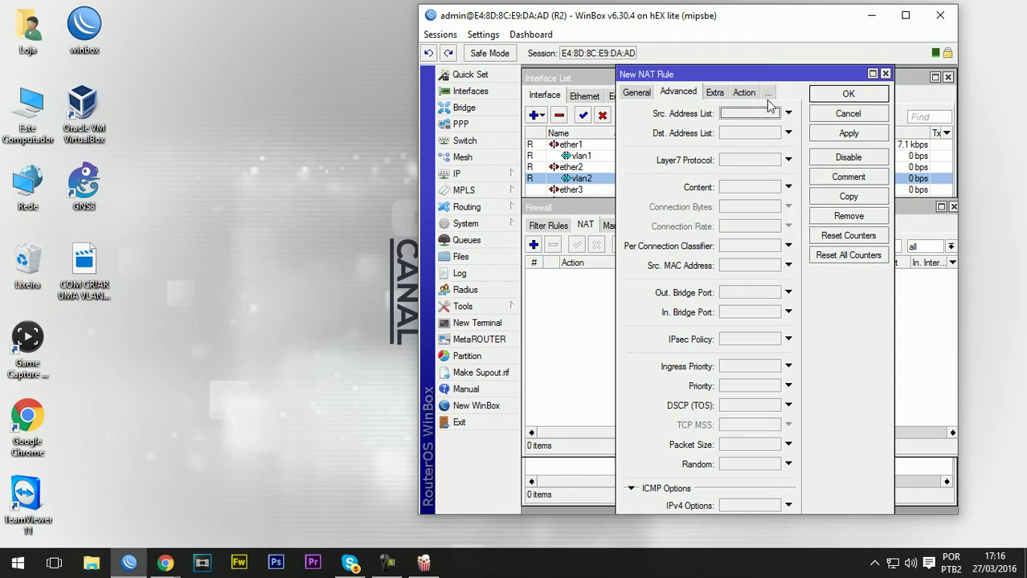
pyautogui.click(636, 92)
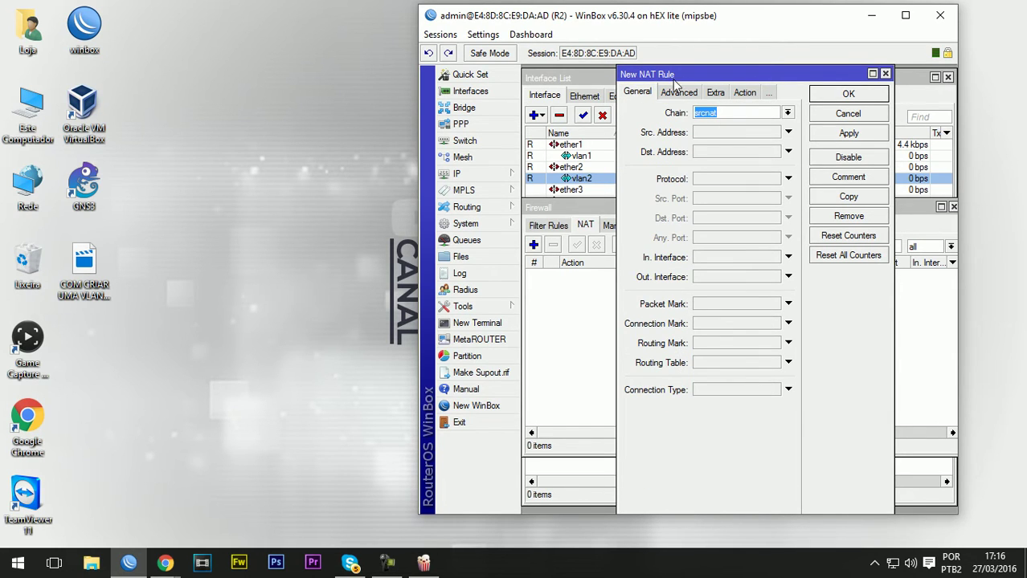
pyautogui.click(884, 75)
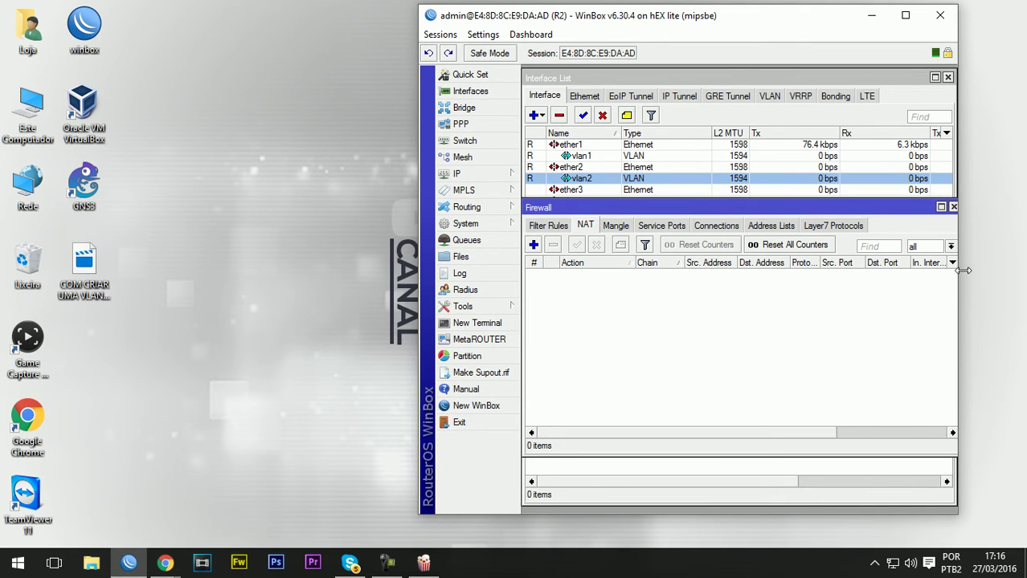
pyautogui.moveTo(962, 271); pyautogui.dragTo(986, 271)
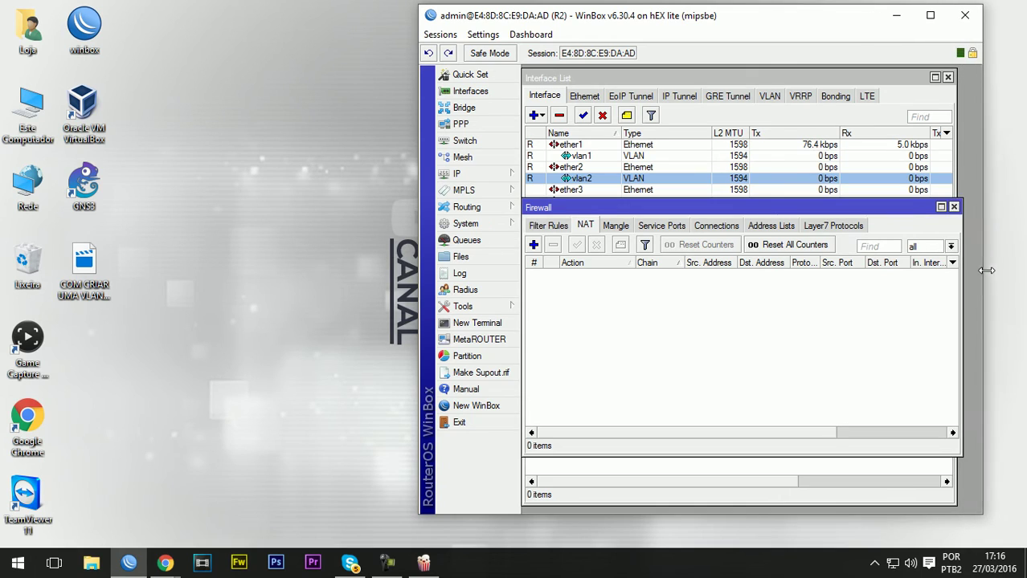
pyautogui.click(953, 208)
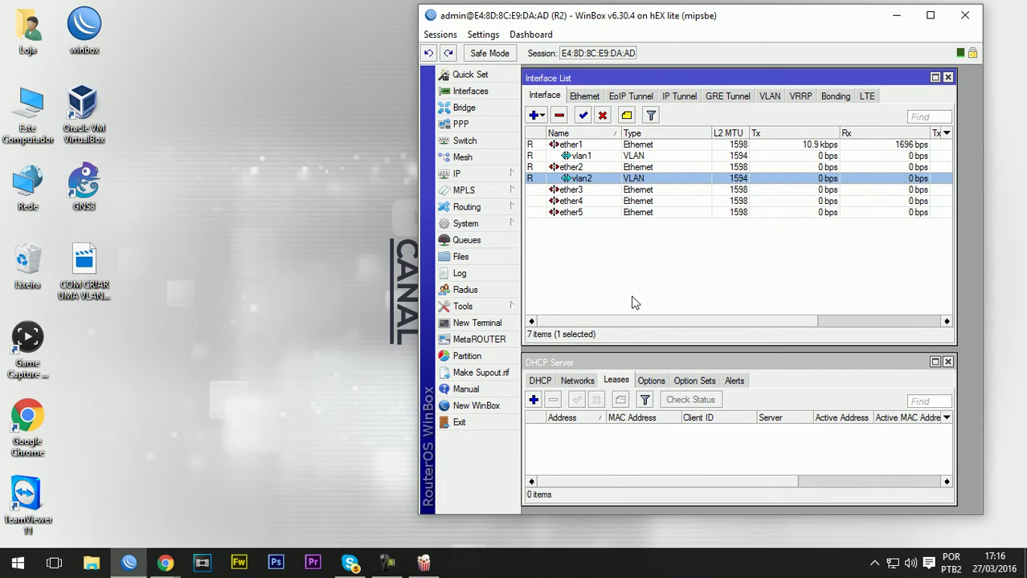
# Review the remaining ports ether3, ether4 and ether5 in the interface list
pyautogui.moveTo(665, 358); pyautogui.dragTo(666, 351)
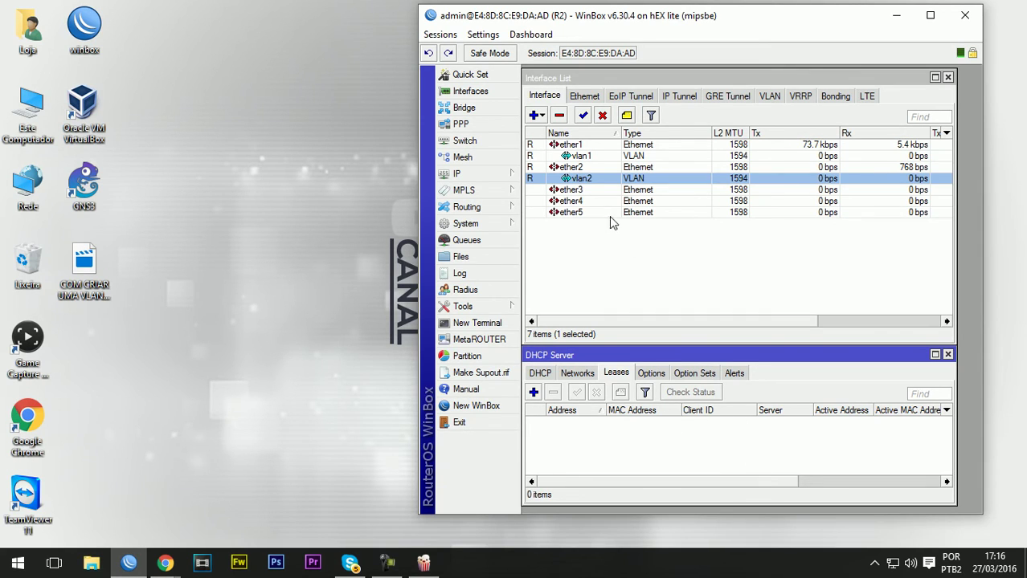
pyautogui.click(578, 192)
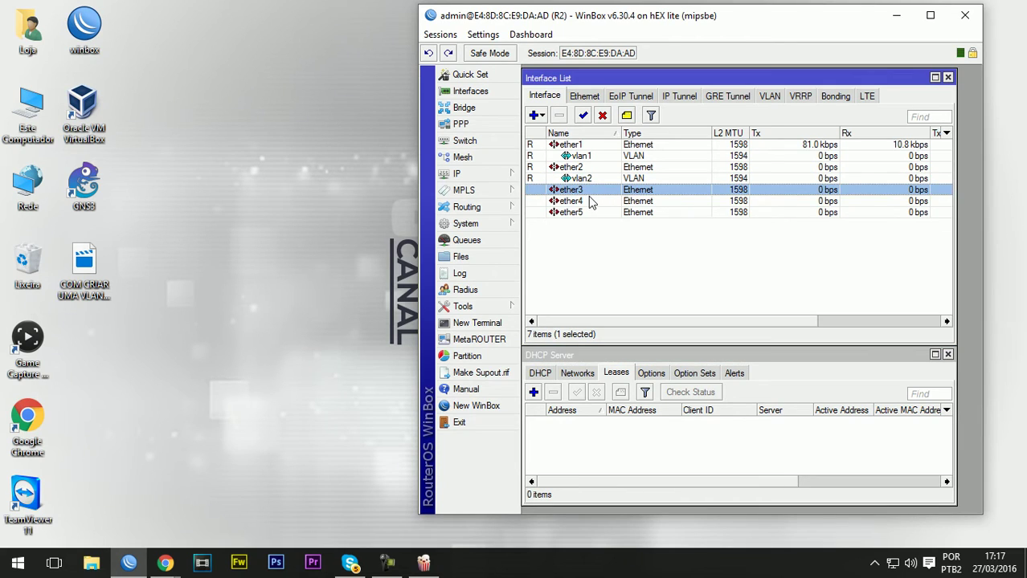
pyautogui.click(592, 203)
pyautogui.click(591, 214)
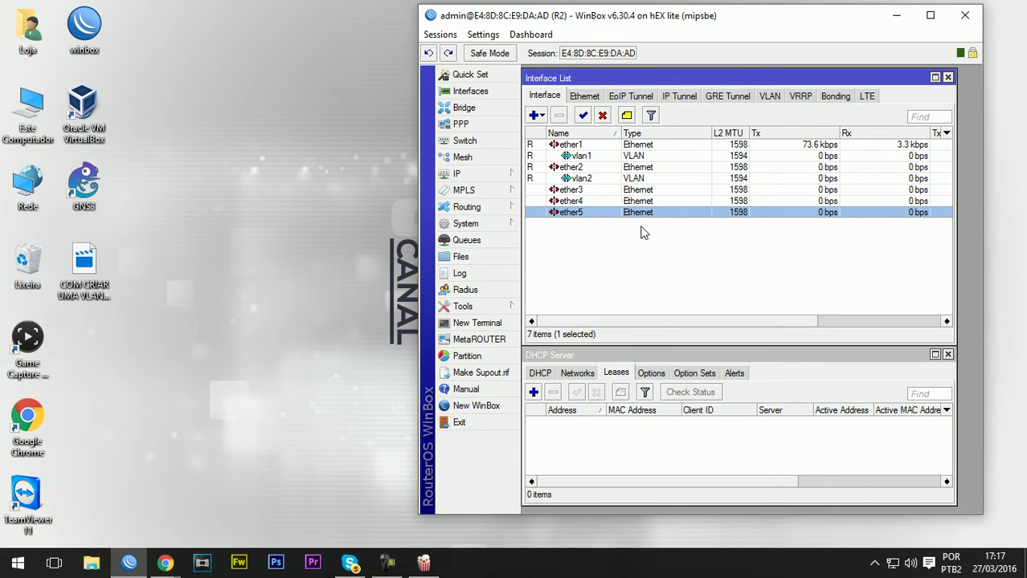
pyautogui.click(584, 191)
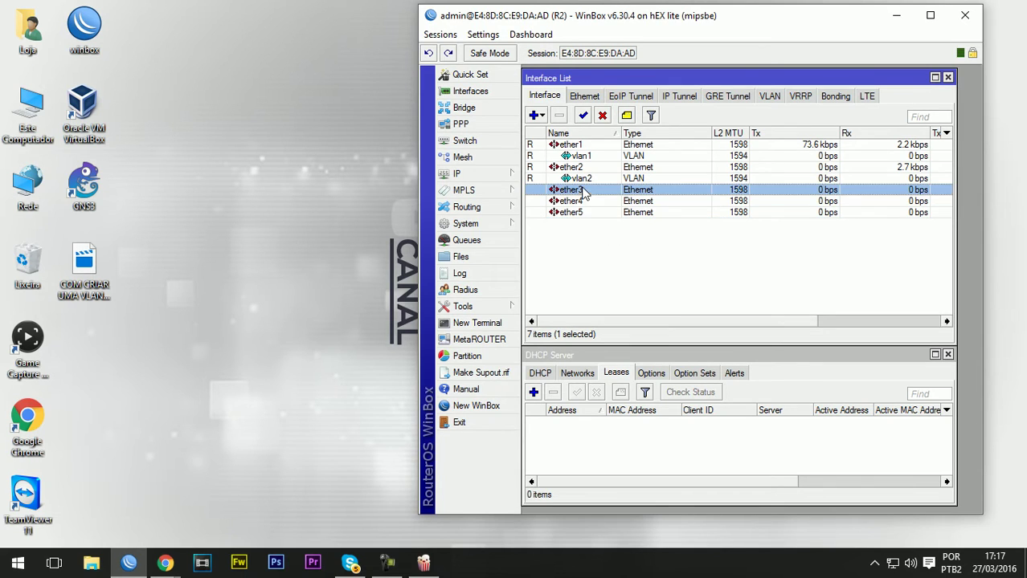
# Create a VLAN interface named vlan3 with VLAN ID 3 on ether3
pyautogui.click(770, 97)
pyautogui.click(534, 115)
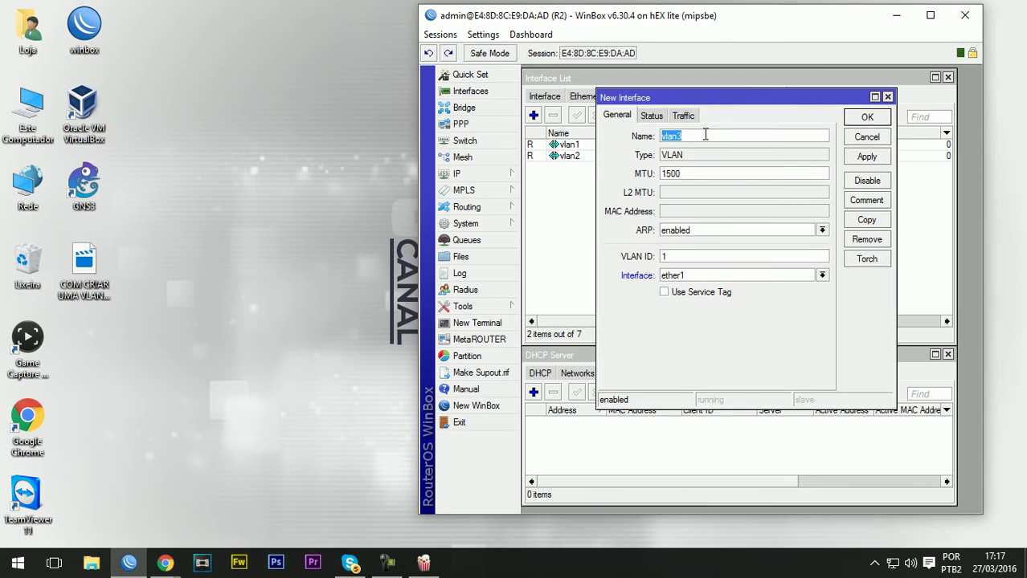
pyautogui.doubleClick(681, 261)
pyautogui.write('3')
pyautogui.click(706, 277)
pyautogui.click(695, 306)
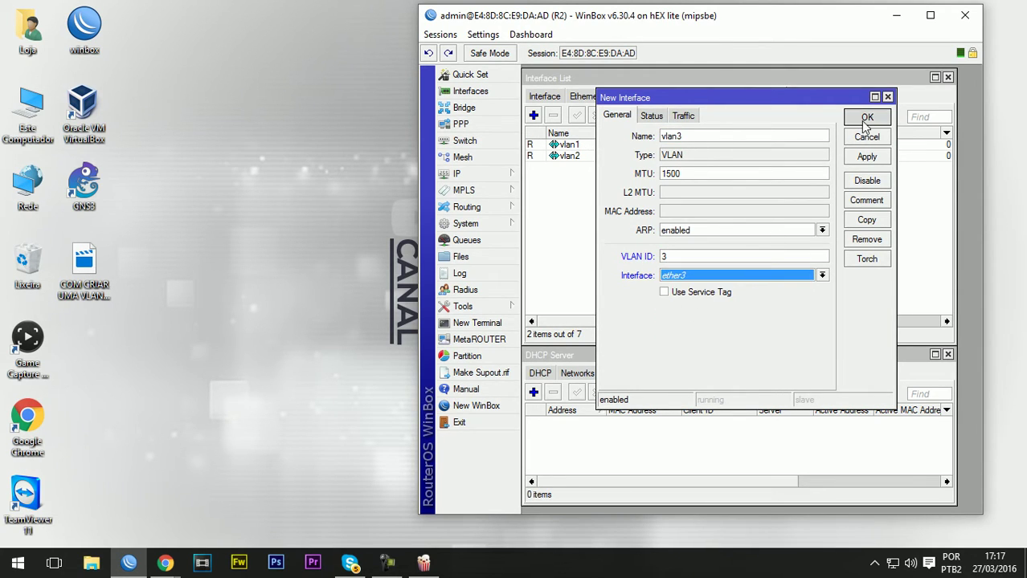
pyautogui.click(867, 117)
# Create a VLAN interface named vlan4 with VLAN ID 4 on ether4
pyautogui.click(533, 115)
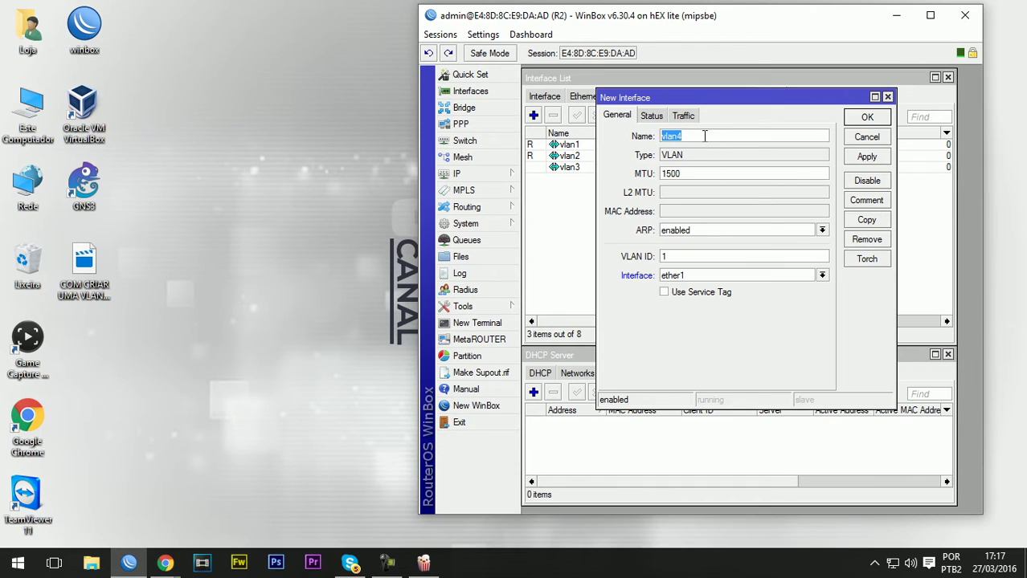
pyautogui.doubleClick(672, 255)
pyautogui.write('4')
pyautogui.click(696, 277)
pyautogui.click(690, 328)
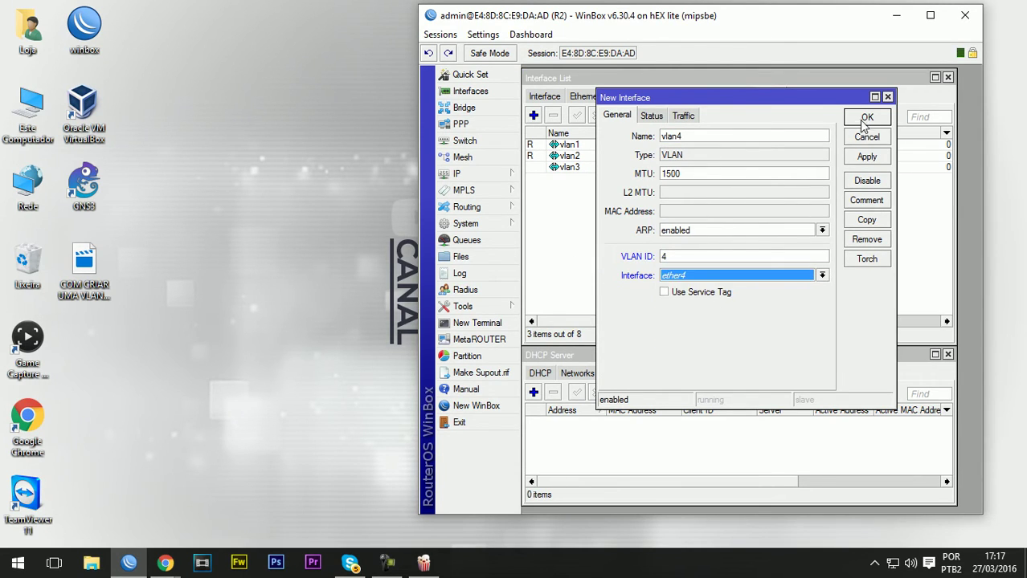
pyautogui.click(866, 117)
# Create a VLAN interface named vlan5 with VLAN ID 5 on ether5
pyautogui.click(533, 115)
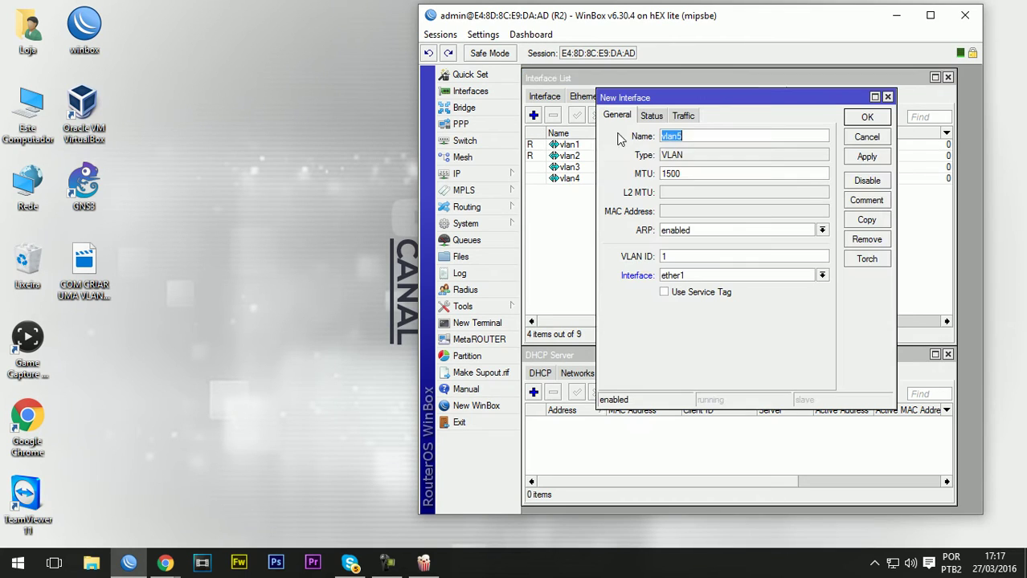
pyautogui.click(679, 256)
pyautogui.press('BackSpace')
pyautogui.write('5')
pyautogui.click(701, 278)
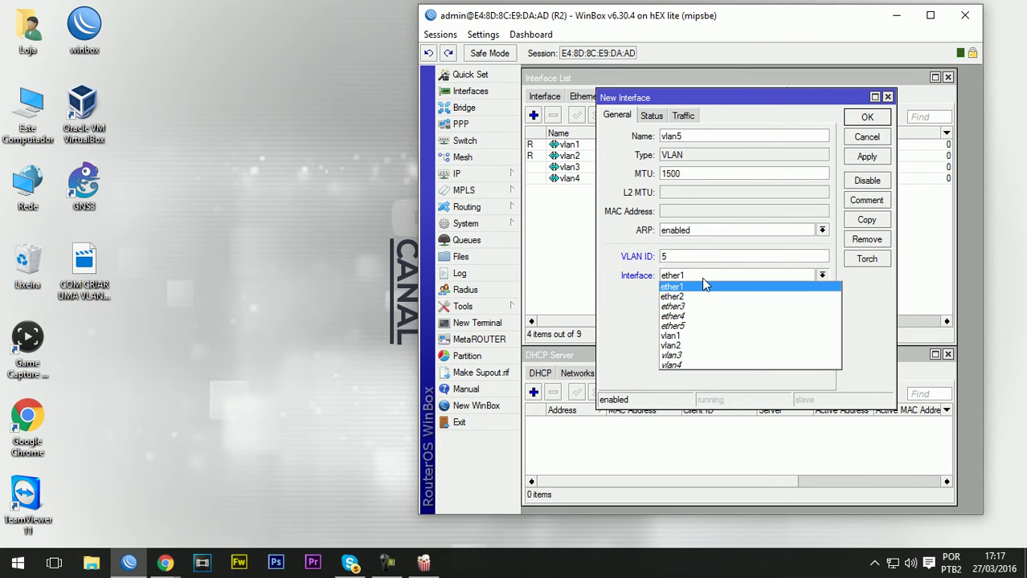
pyautogui.click(691, 325)
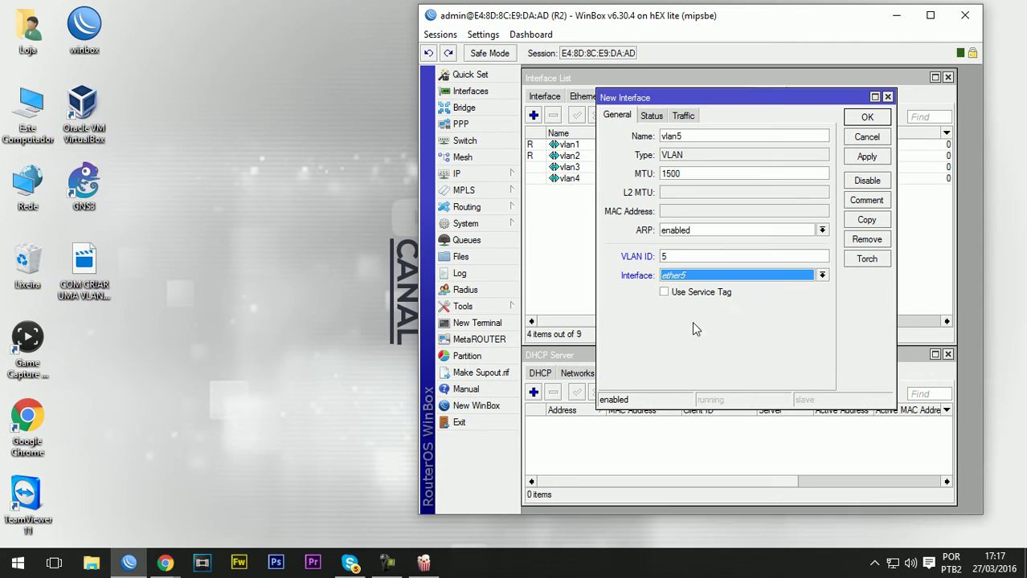
pyautogui.click(867, 118)
# Open the router's IP address list
pyautogui.click(506, 177)
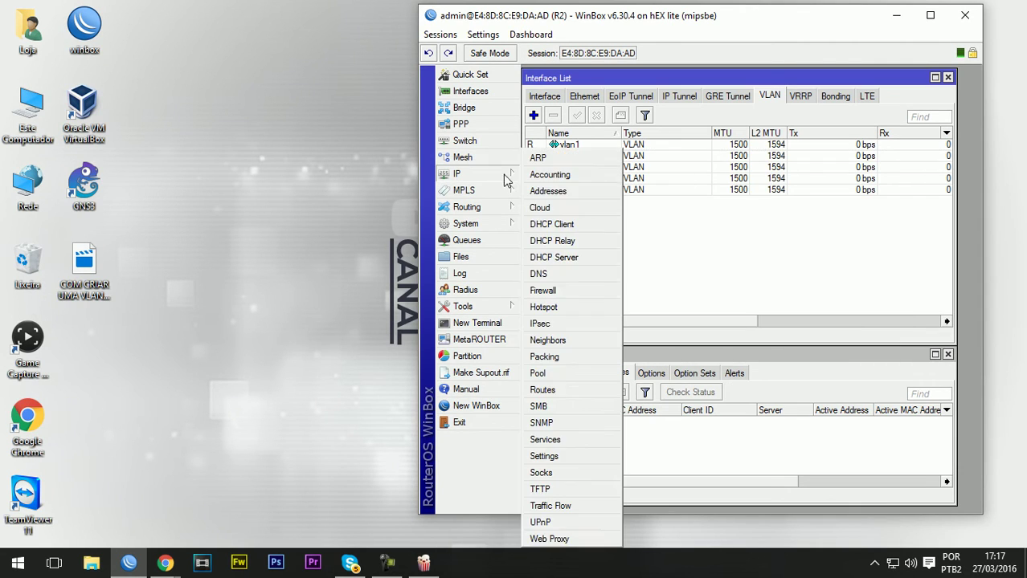
pyautogui.click(548, 191)
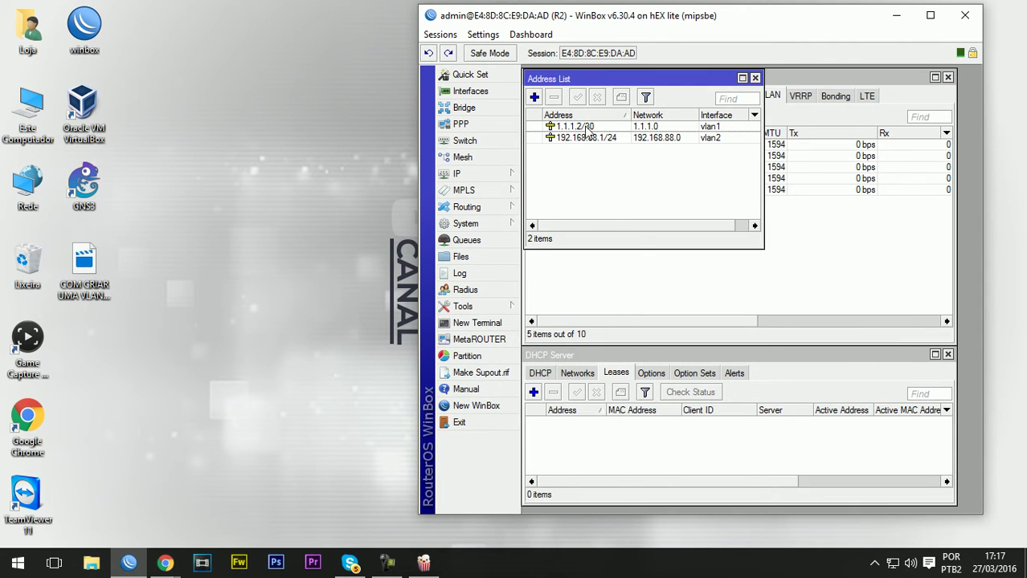
pyautogui.click(587, 139)
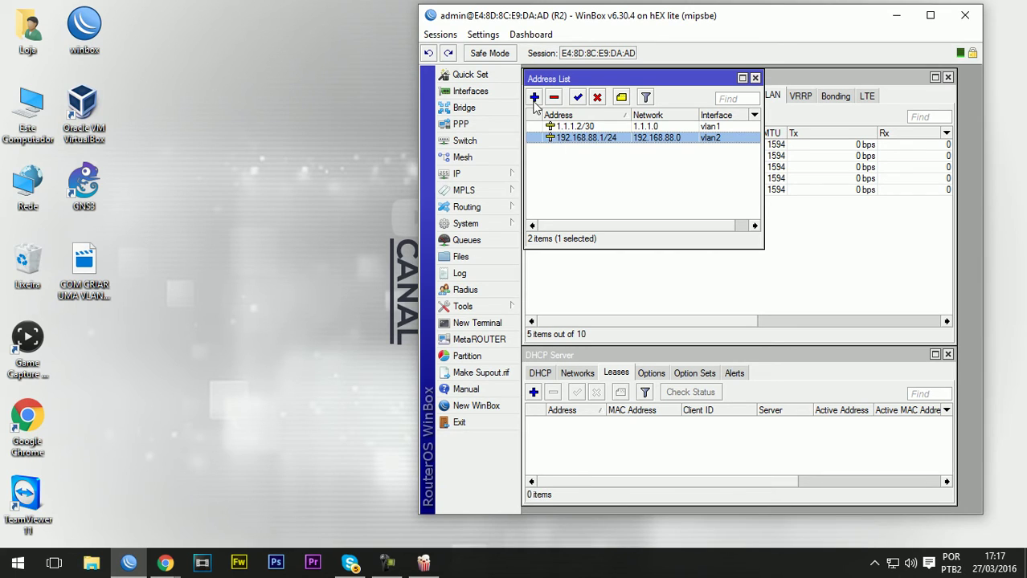
pyautogui.click(534, 100)
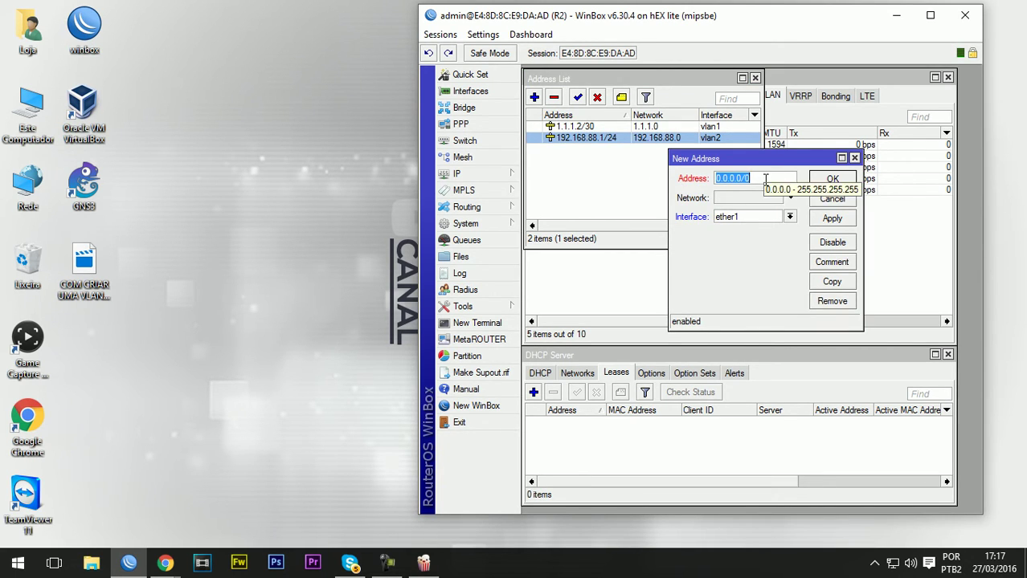
pyautogui.click(855, 158)
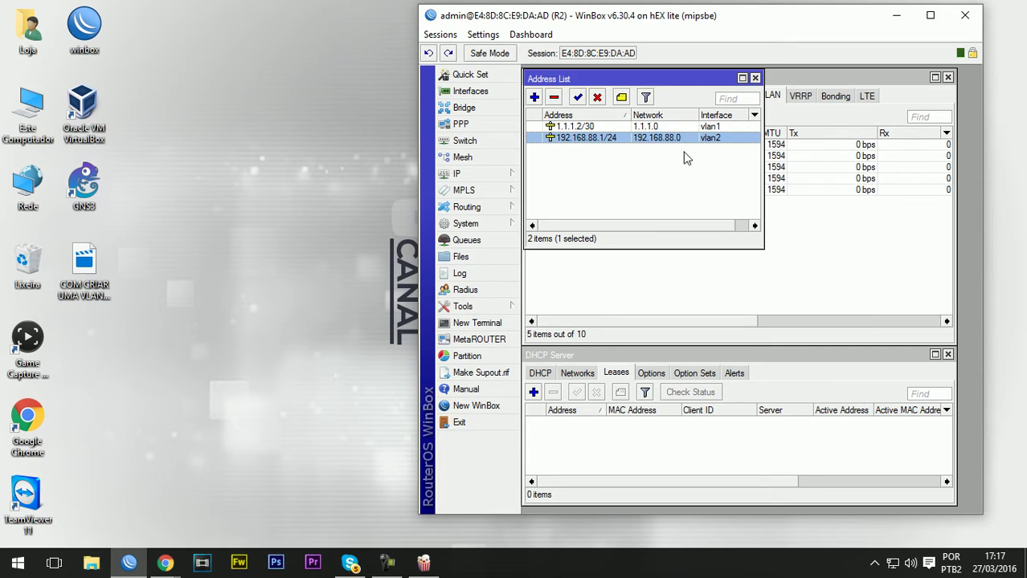
# Change the vlan2 address entry from a /24 prefix to 192.168.88.1/30
pyautogui.doubleClick(594, 141)
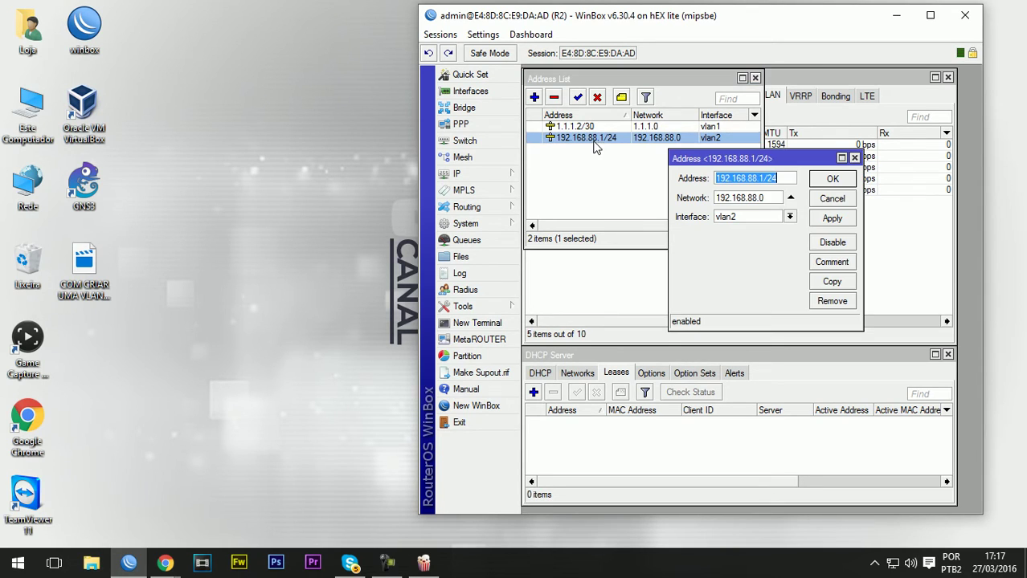
pyautogui.click(785, 178)
pyautogui.press('BackSpace')
pyautogui.press('BackSpace')
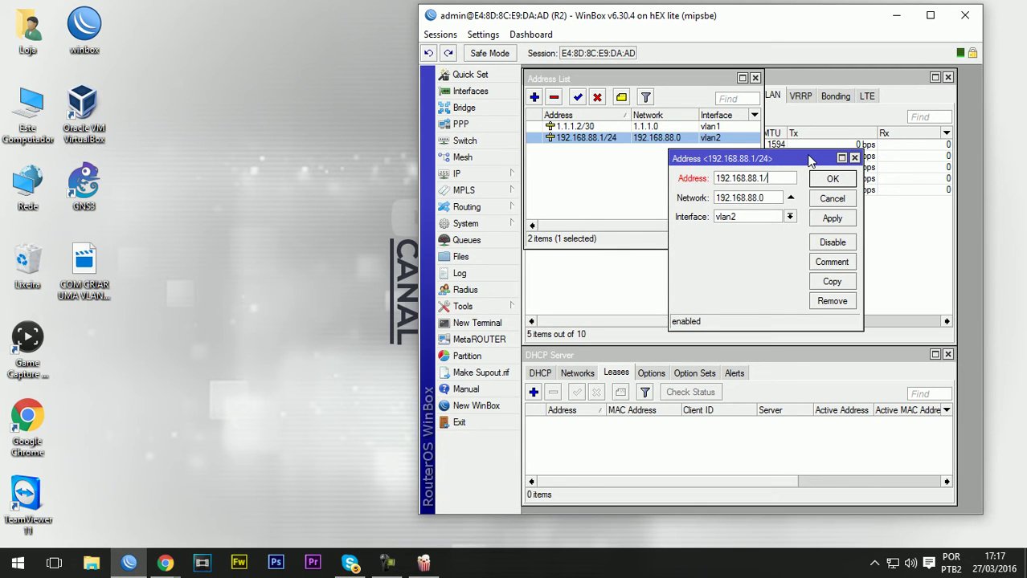
pyautogui.click(830, 199)
# Change the 192.168.88.1/30 entry to 192.168.89.1/30, clear its network value and assign it to vlan3
pyautogui.doubleClick(578, 138)
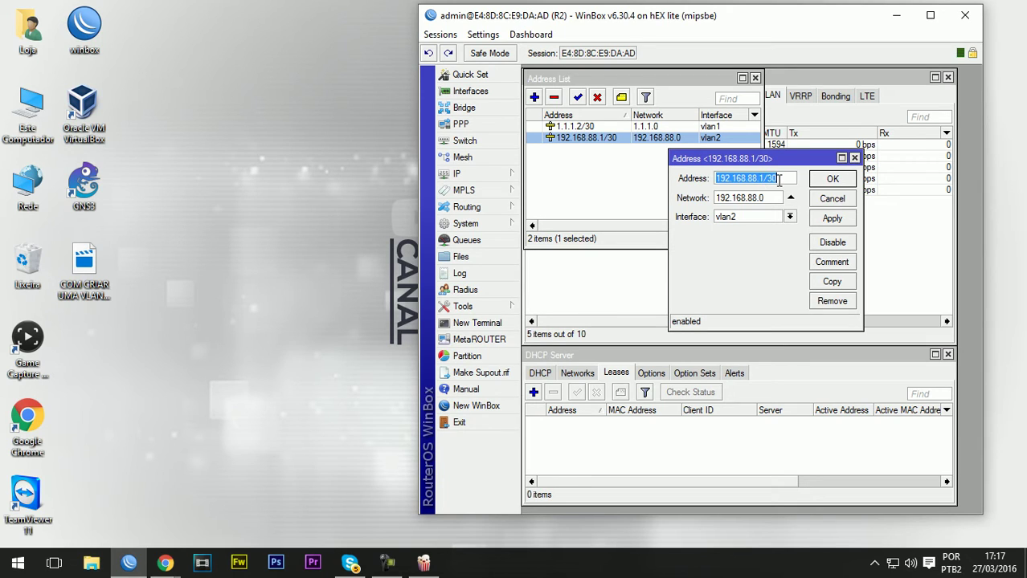
pyautogui.click(753, 179)
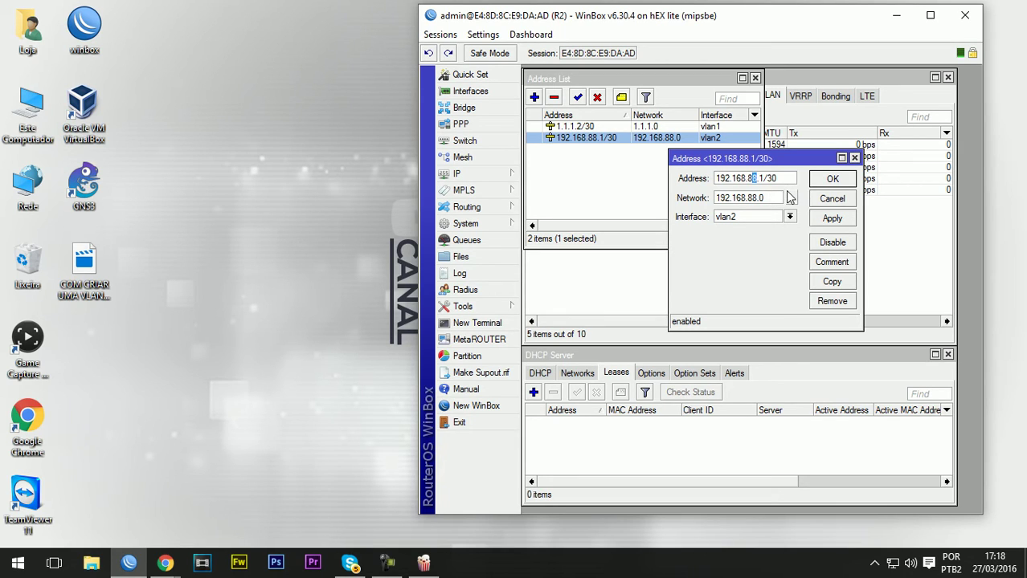
pyautogui.write('9')
pyautogui.click(791, 197)
pyautogui.click(790, 217)
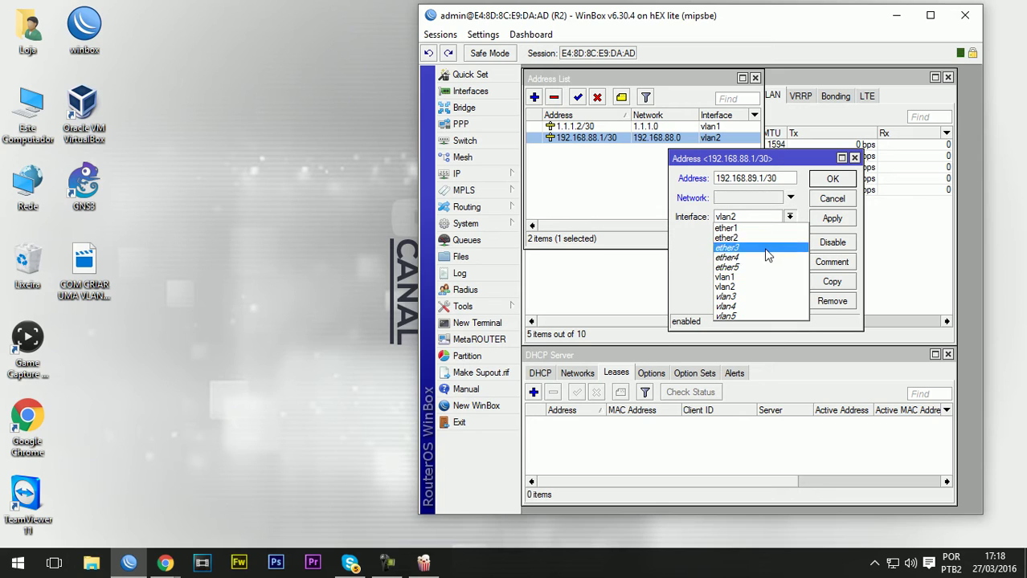
pyautogui.click(731, 297)
pyautogui.click(832, 219)
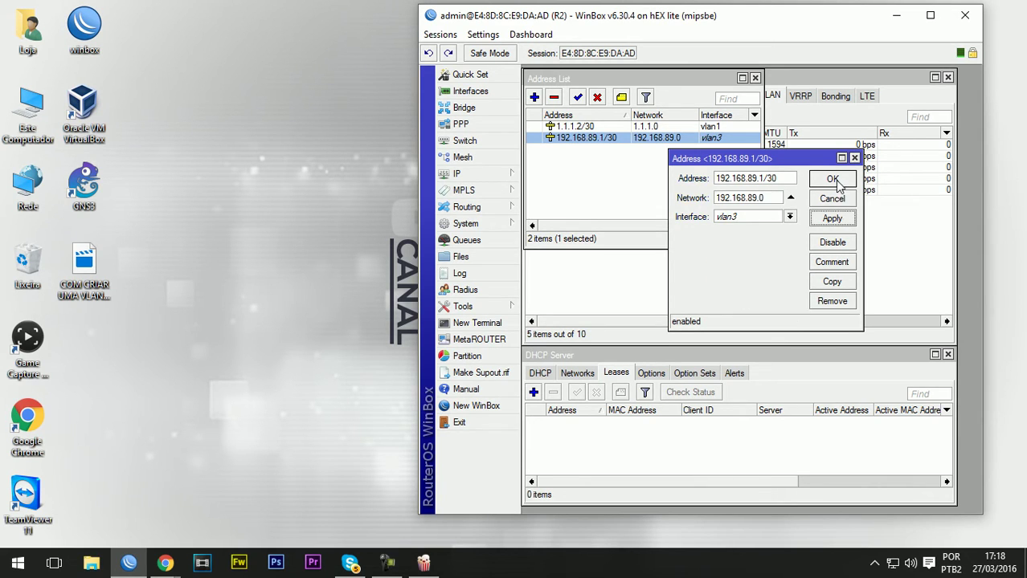
pyautogui.click(832, 180)
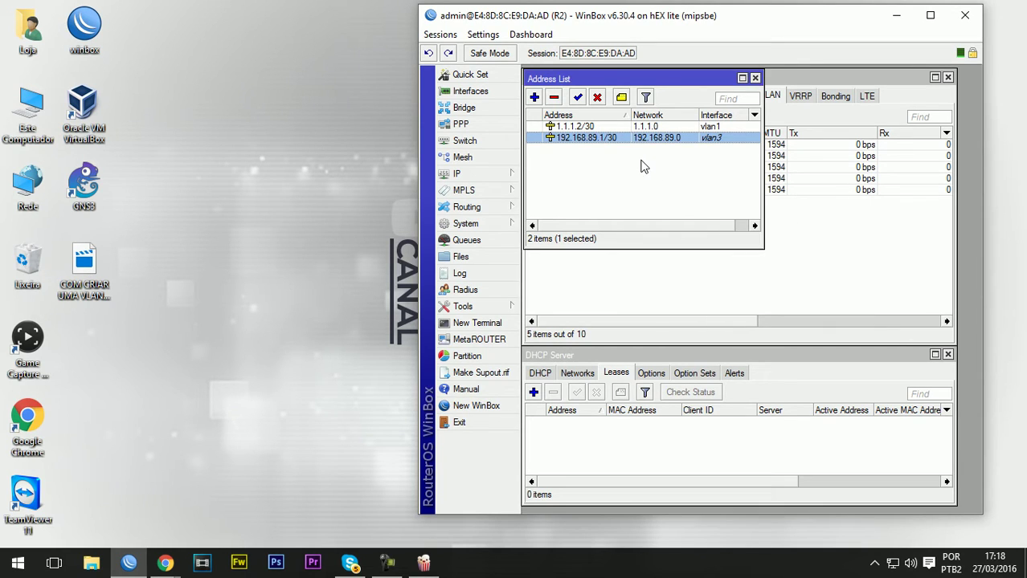
# Set the vlan3 entry's address back to 192.168.88.1/30 and clear its network value
pyautogui.doubleClick(590, 140)
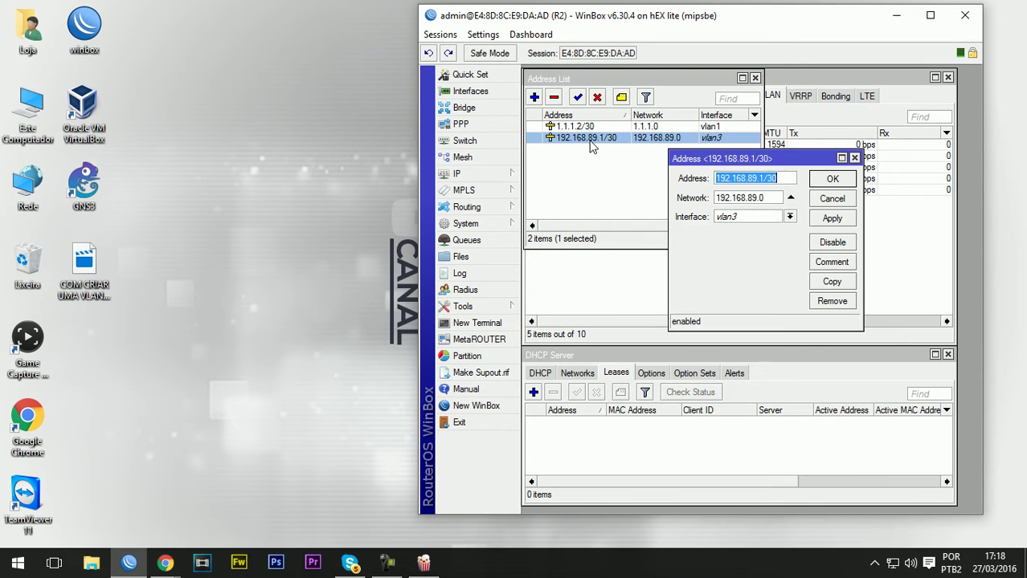
pyautogui.click(754, 178)
pyautogui.write('8')
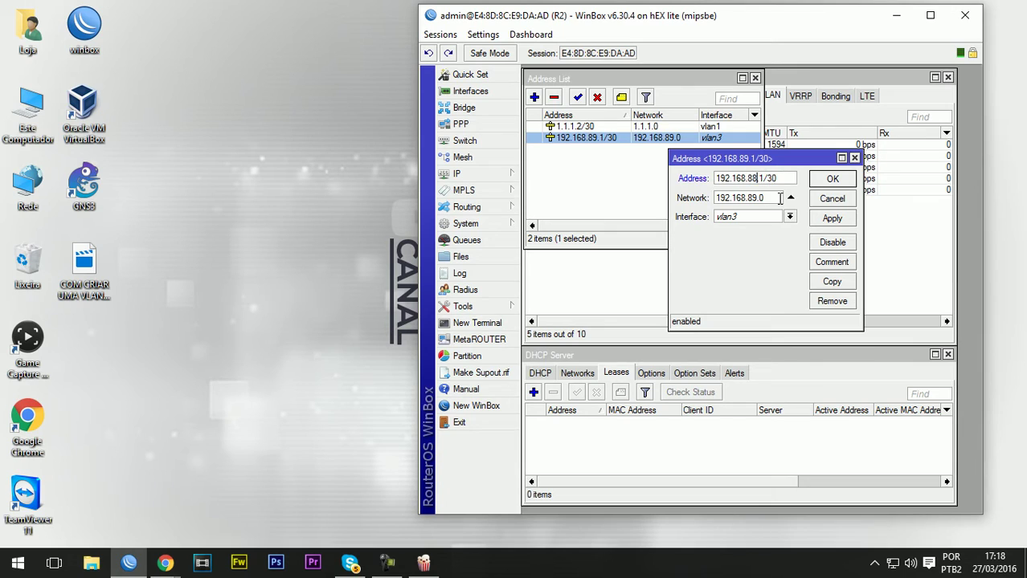
pyautogui.click(791, 198)
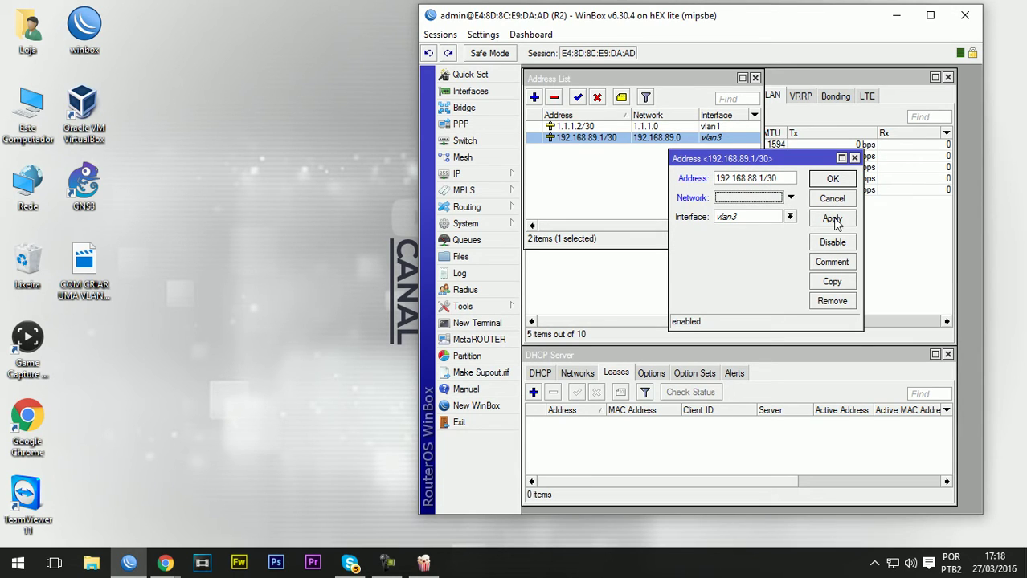
pyautogui.click(832, 220)
# Set the entry's address to 192.168.88.1/24 and reassign it to interface vlan2
pyautogui.click(774, 178)
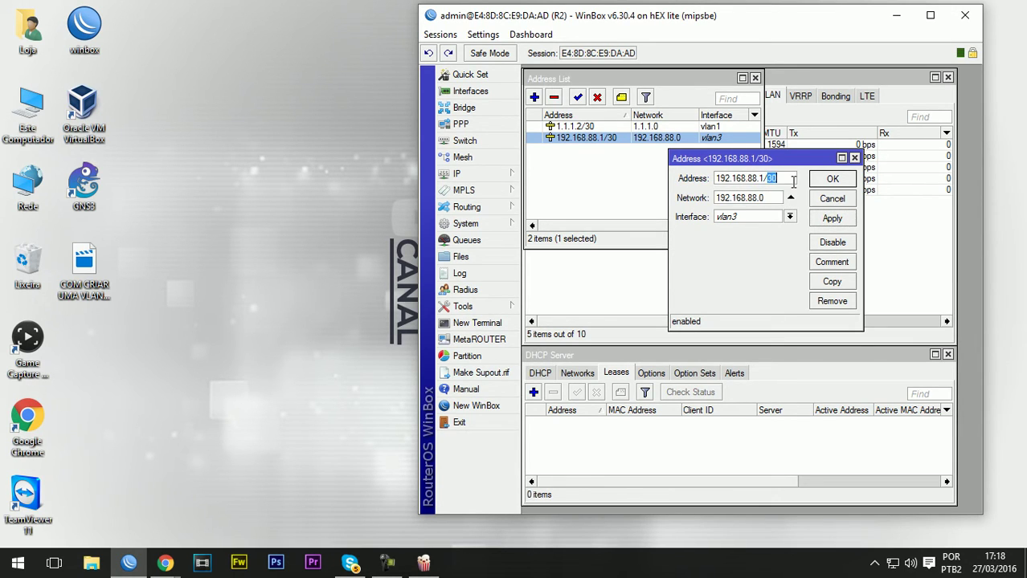
pyautogui.press('BackSpace')
pyautogui.press('BackSpace')
pyautogui.write('24')
pyautogui.click(833, 219)
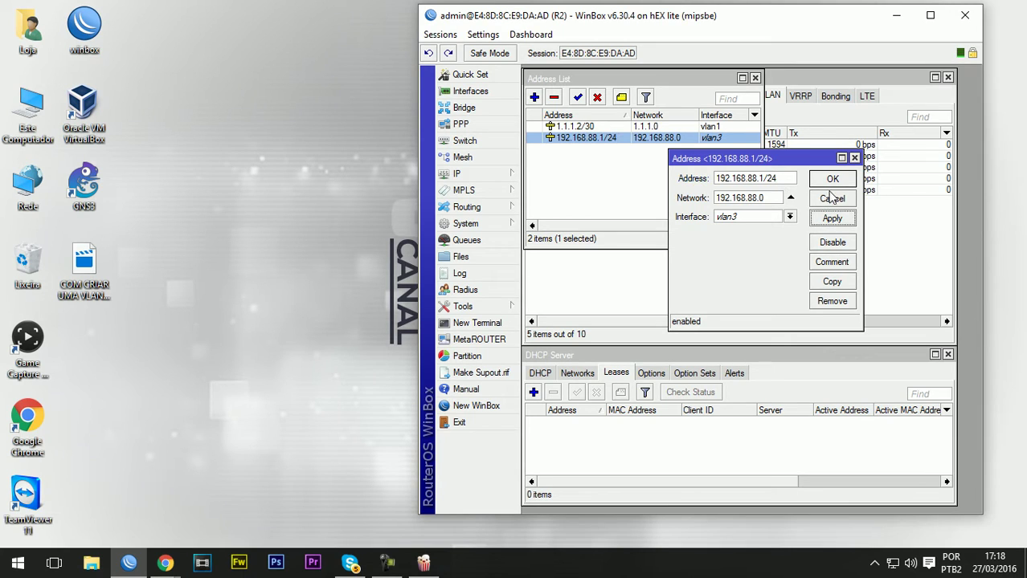
pyautogui.click(789, 217)
pyautogui.click(726, 287)
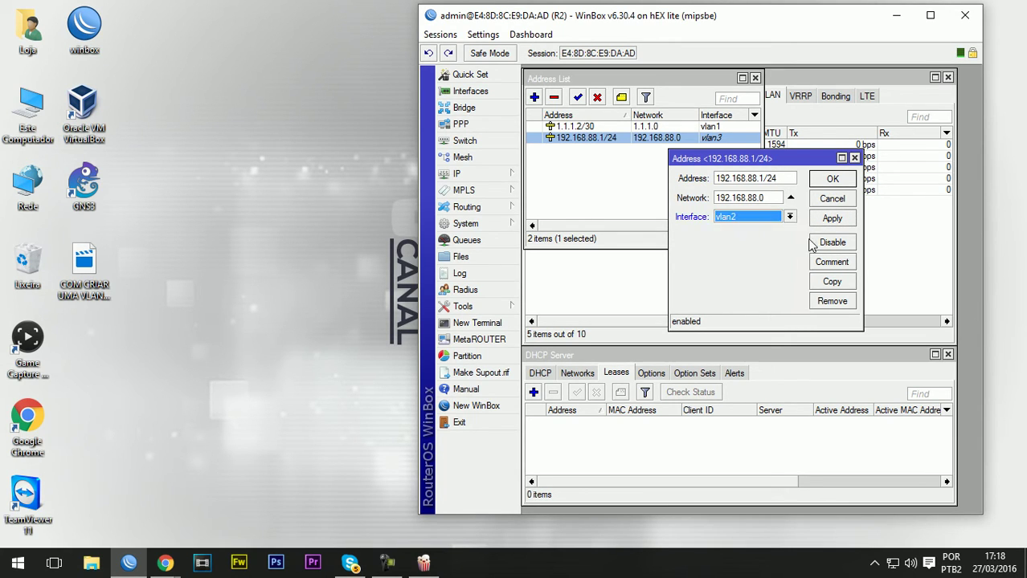
pyautogui.click(832, 180)
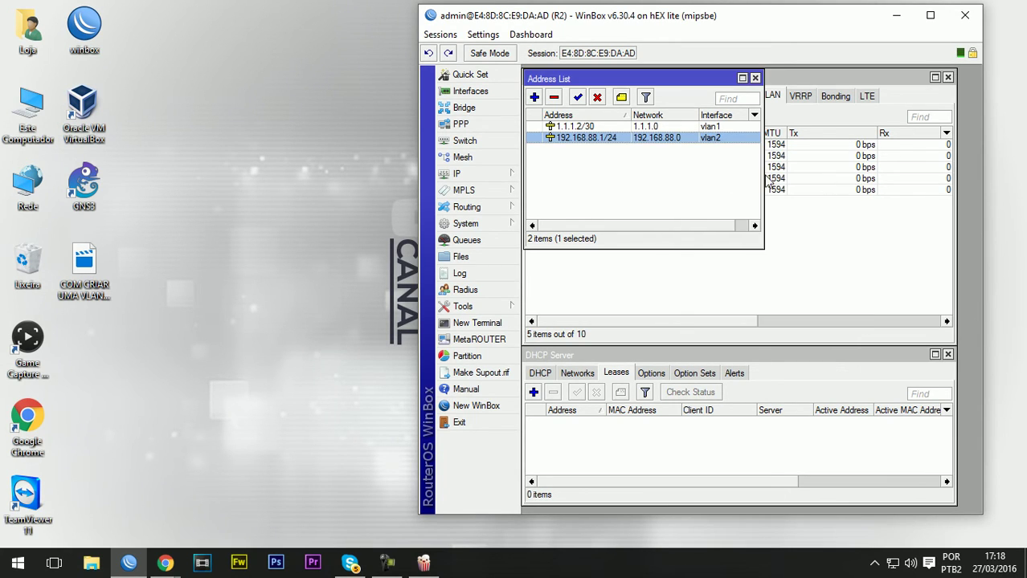
# Add the IP address 192.168.90.1/24 on interface vlan3
pyautogui.click(534, 98)
pyautogui.write('19')
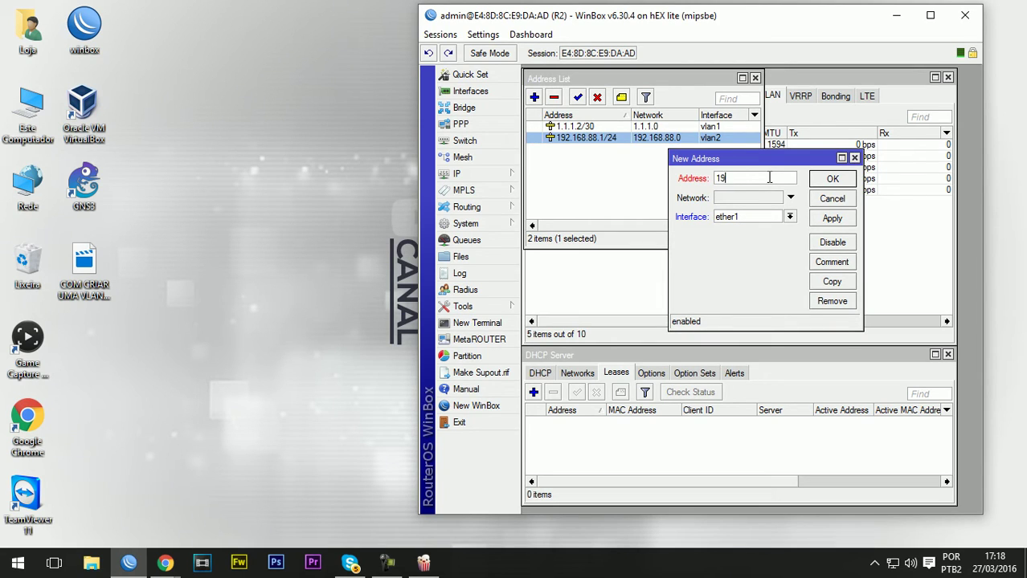
pyautogui.write('2.168.90.1/24')
pyautogui.click(766, 217)
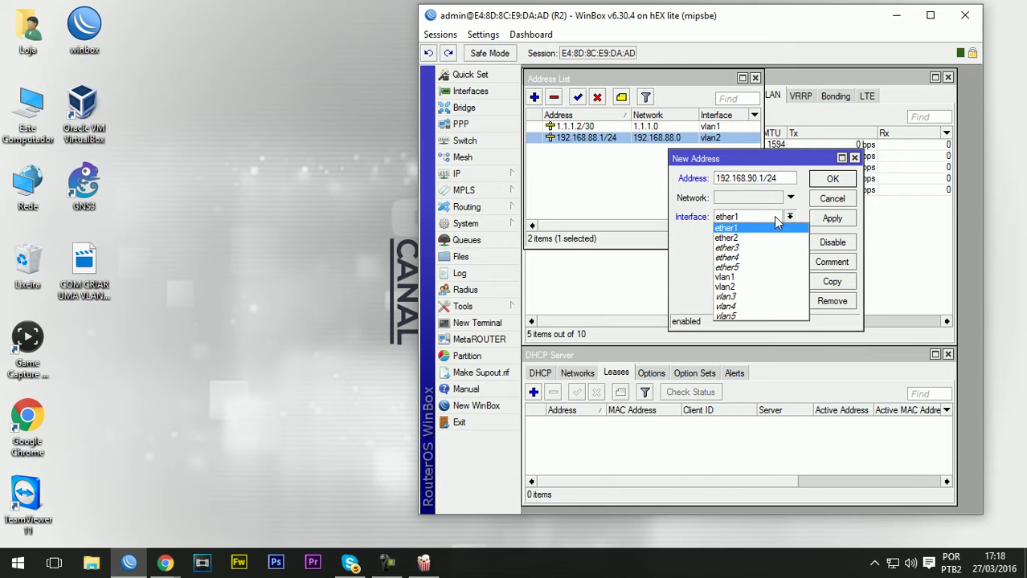
pyautogui.click(765, 251)
pyautogui.click(763, 219)
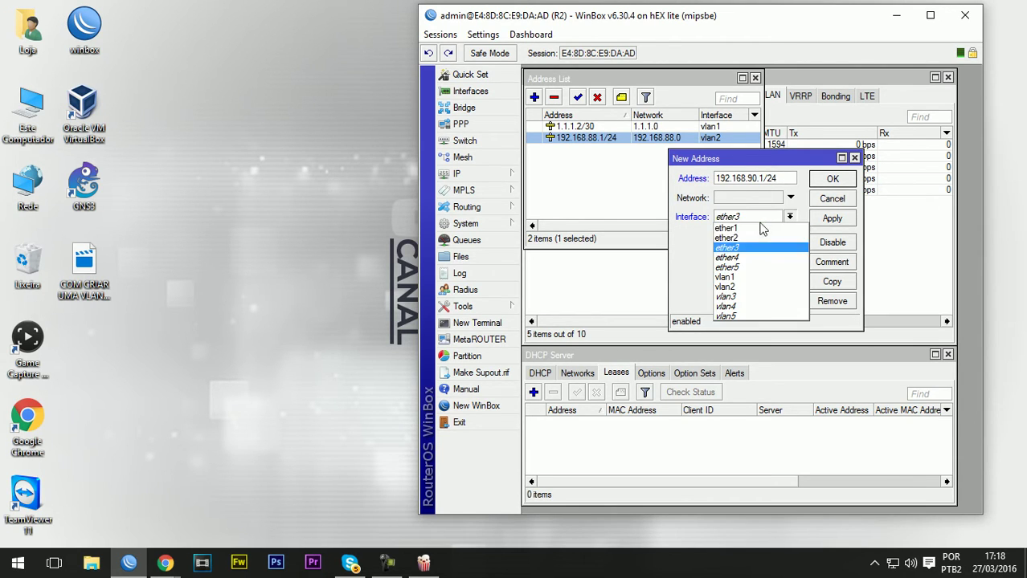
pyautogui.click(750, 298)
pyautogui.click(831, 219)
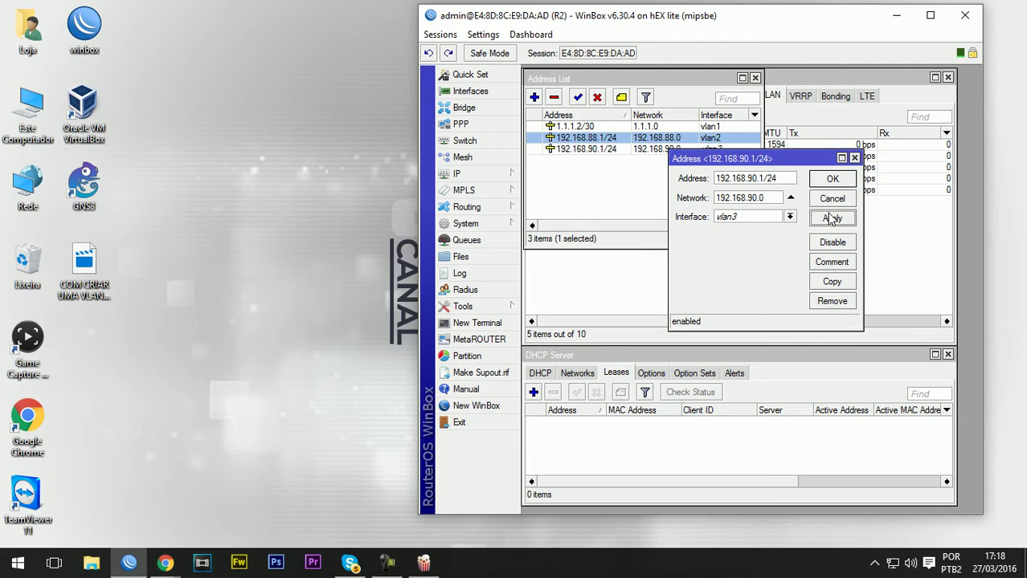
pyautogui.click(832, 179)
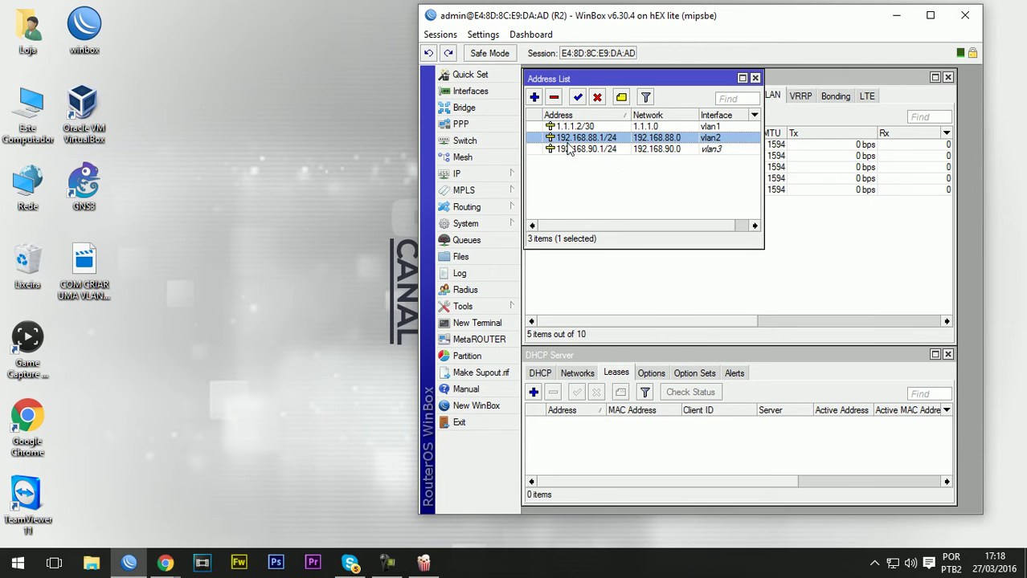
# Add the IP address 172.16.20.1/24 on interface vlan4
pyautogui.click(534, 97)
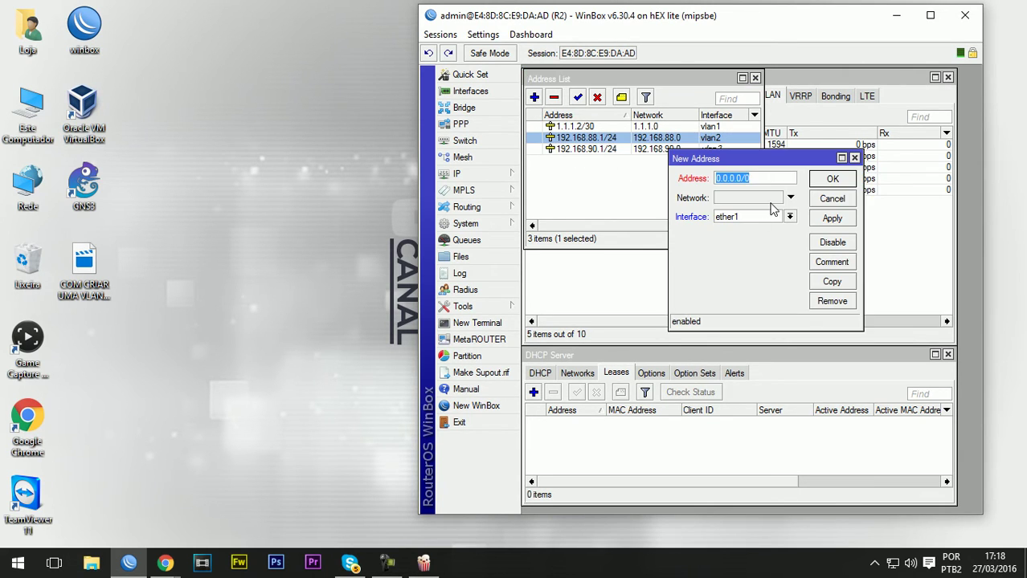
pyautogui.write('172.16.20.1/24')
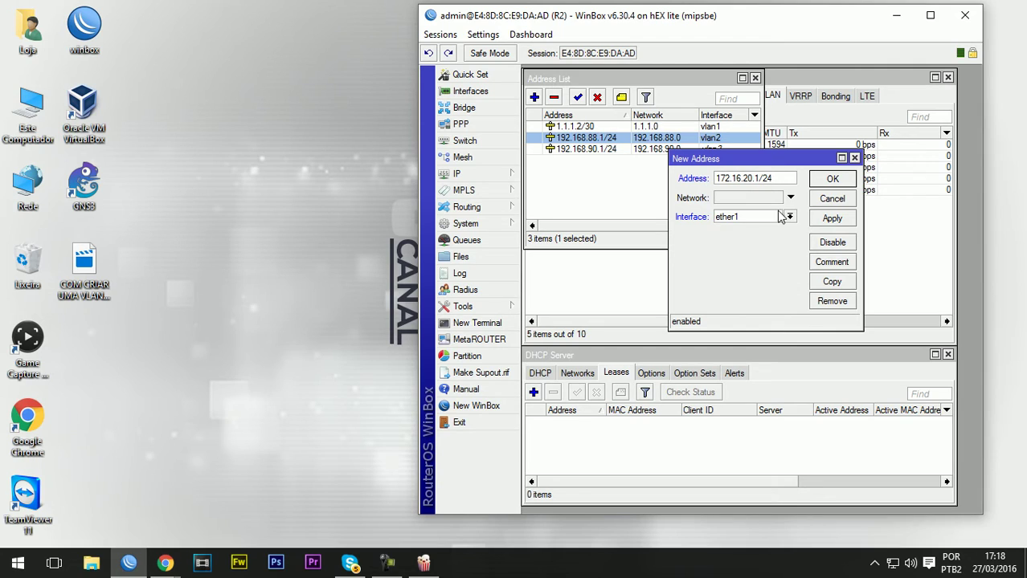
pyautogui.click(777, 217)
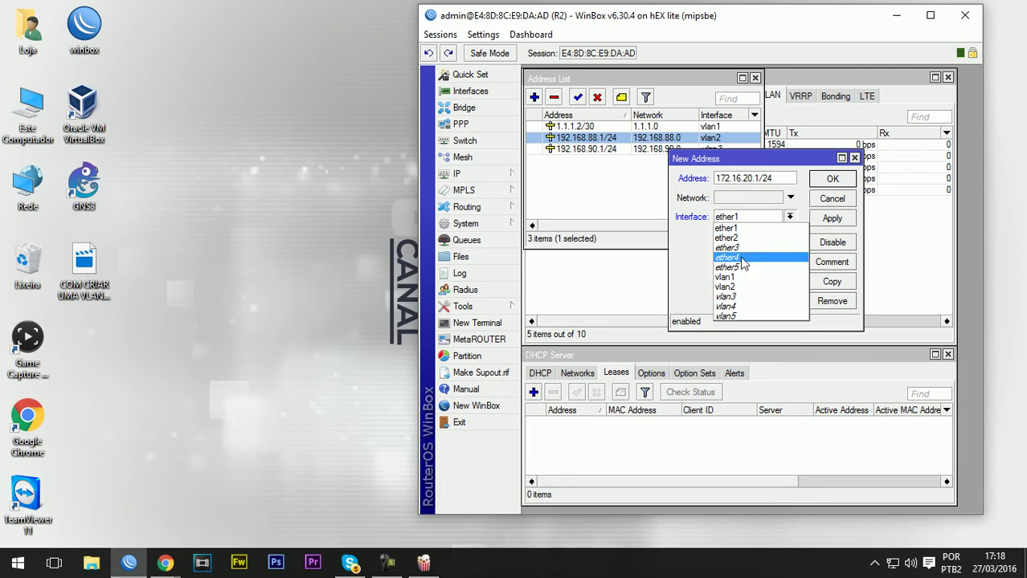
pyautogui.click(727, 306)
pyautogui.click(832, 217)
pyautogui.click(833, 182)
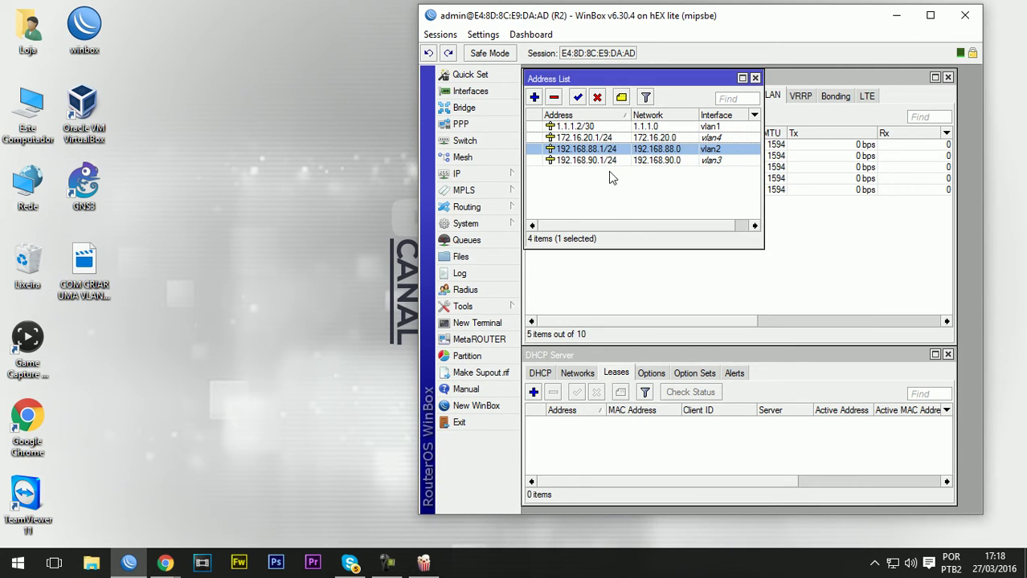
# Add the IP address 10.5.2.1/24 on interface vlan5
pyautogui.click(534, 97)
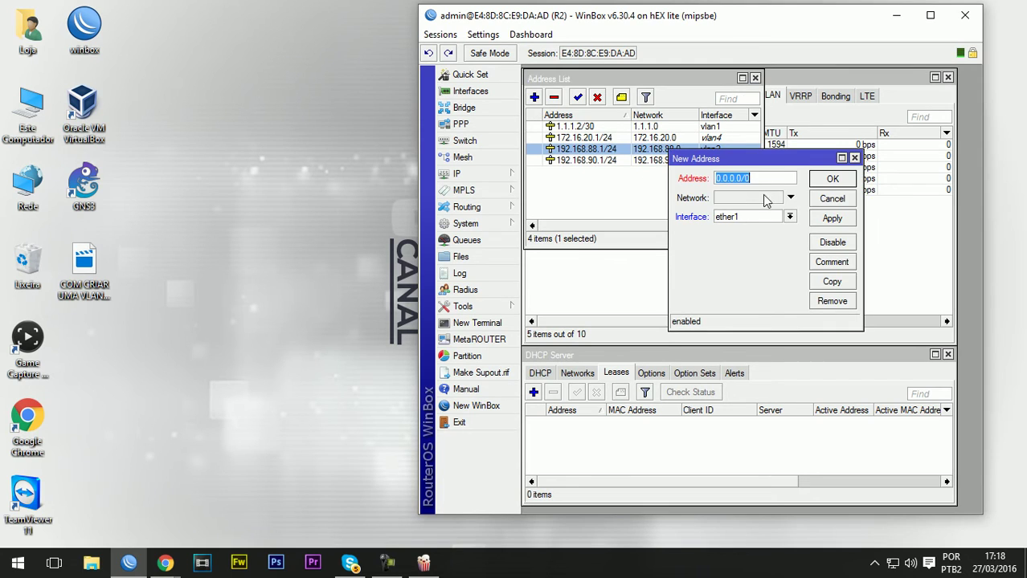
pyautogui.write('10.5.2.1/24')
pyautogui.click(770, 217)
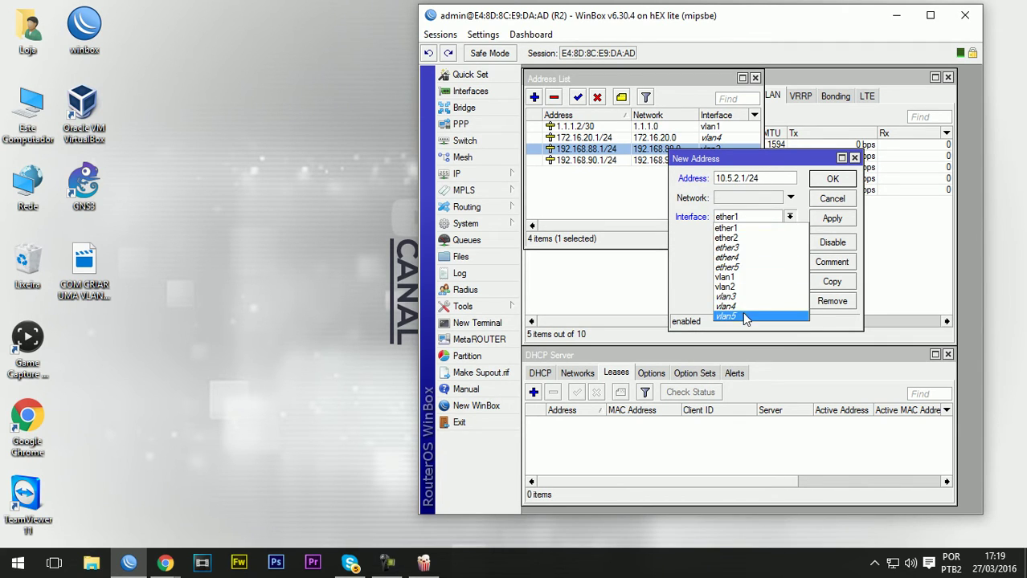
pyautogui.click(742, 311)
pyautogui.click(836, 220)
pyautogui.click(833, 178)
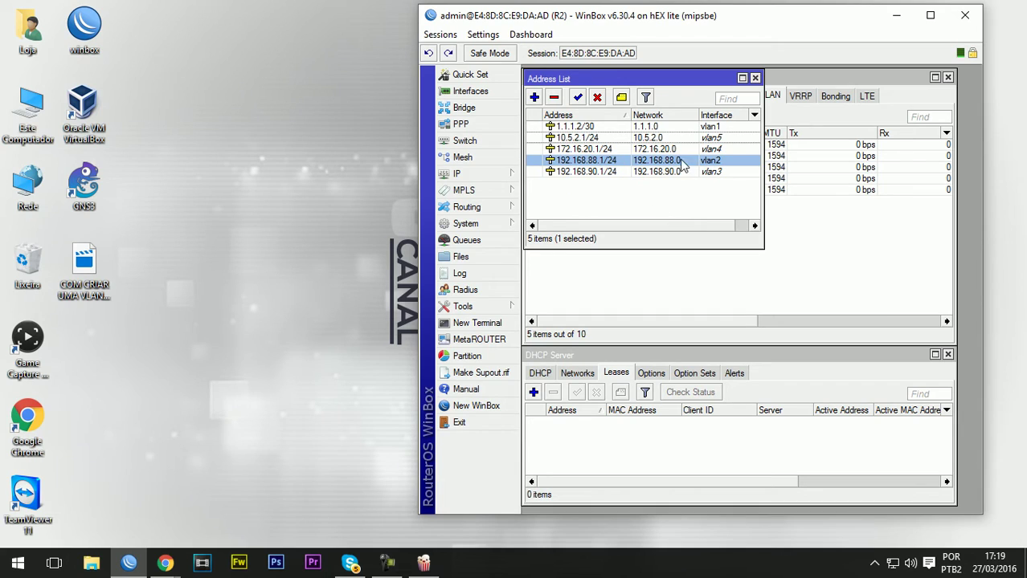
# Add the comment LINK to the 1.1.1.2/30 address entry on vlan1
pyautogui.click(598, 149)
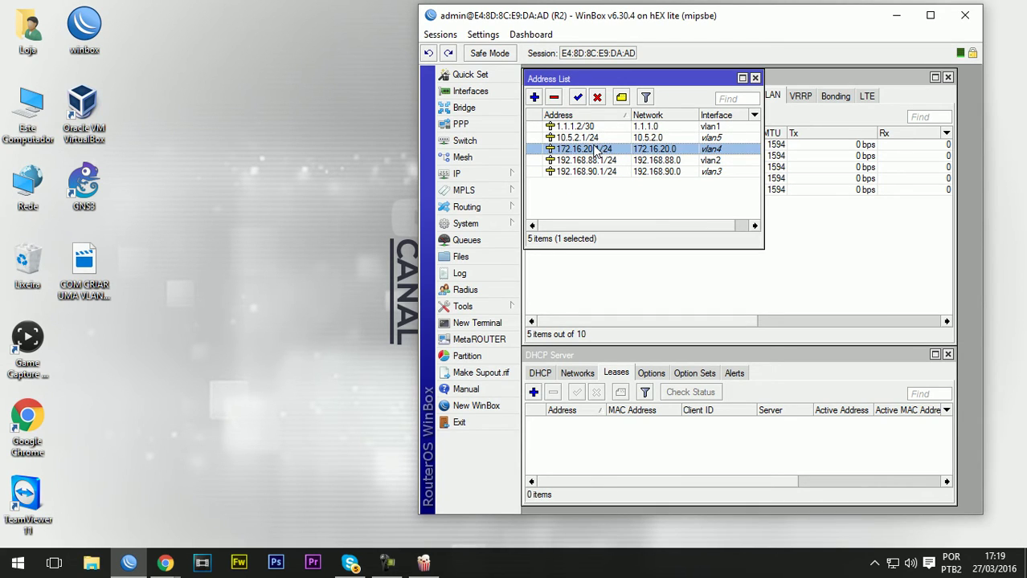
pyautogui.click(606, 139)
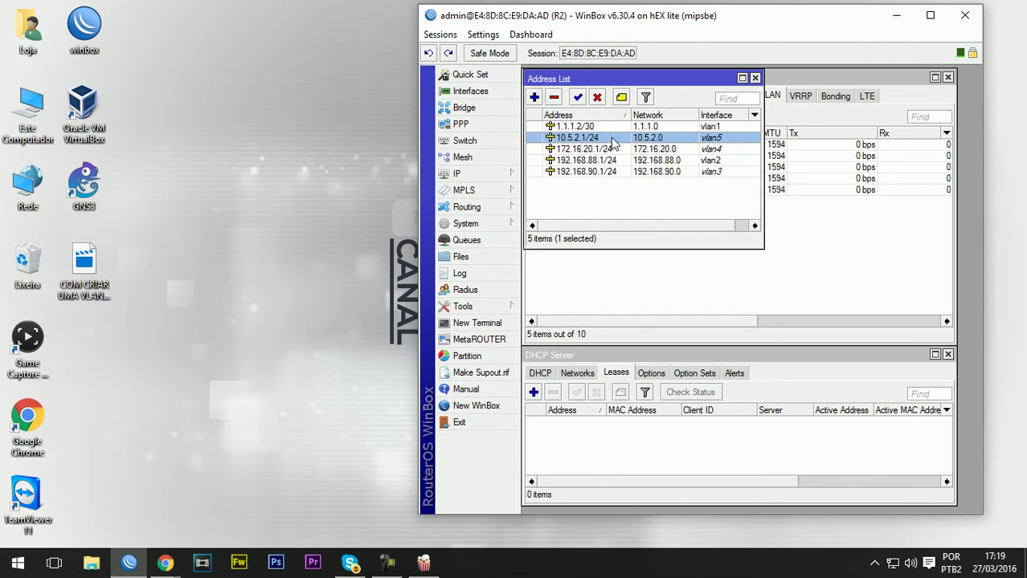
pyautogui.click(599, 127)
pyautogui.click(621, 98)
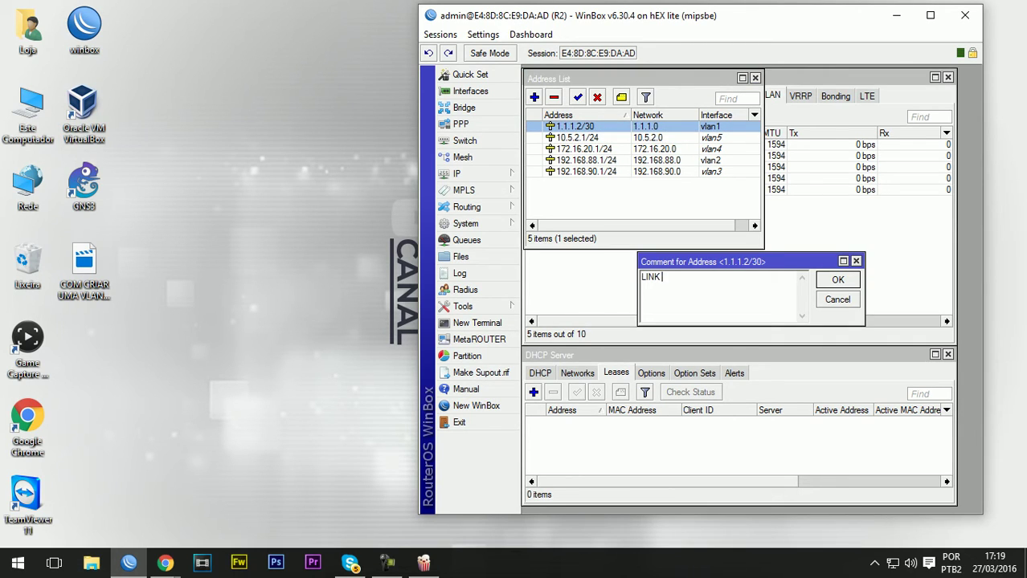
pyautogui.press('Return')
# Examine the address entries of vlan2 to vlan5 and the DHCP server's server, network and lease lists
pyautogui.click(591, 149)
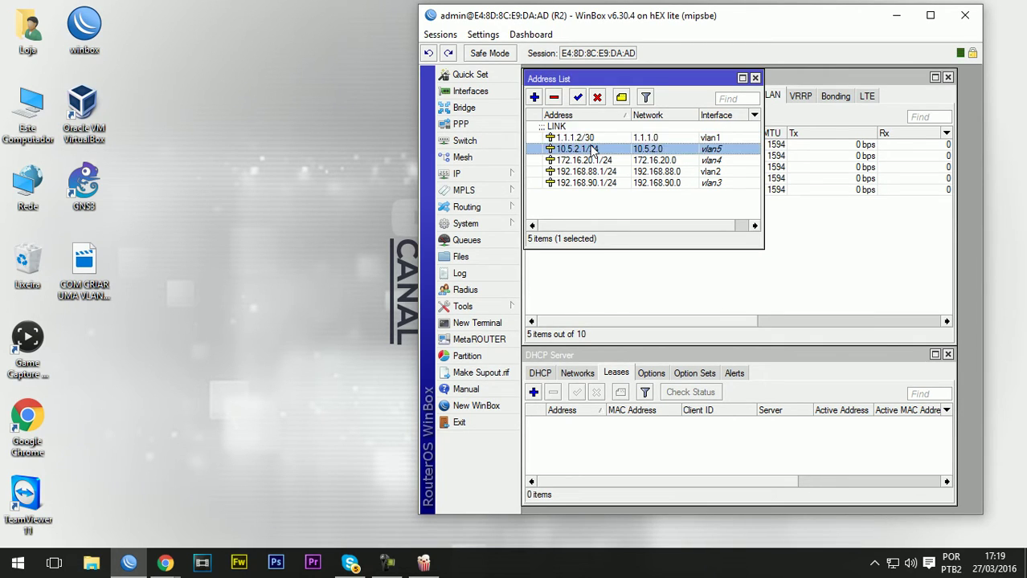
pyautogui.click(597, 161)
pyautogui.click(605, 172)
pyautogui.click(608, 182)
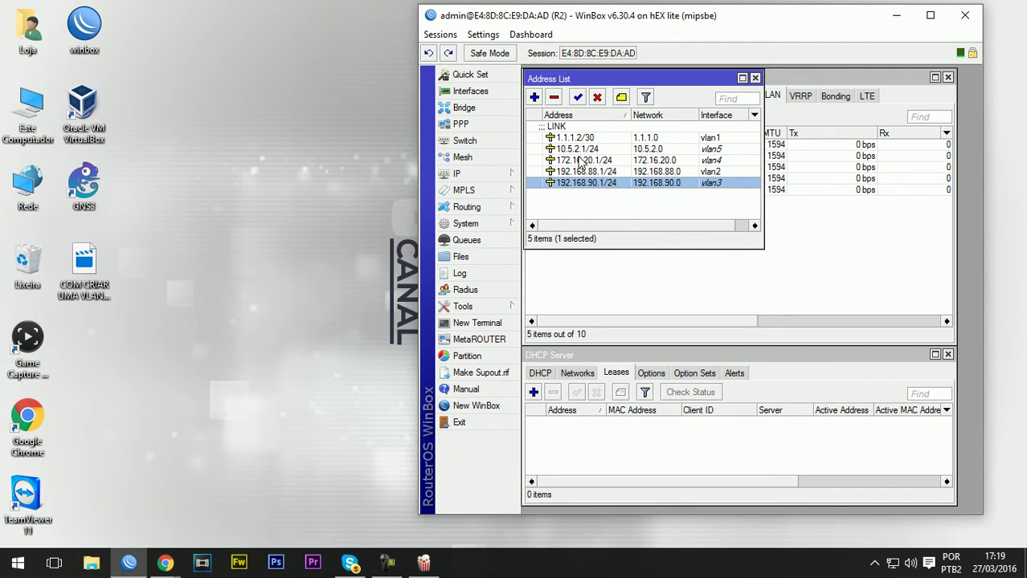
pyautogui.click(601, 172)
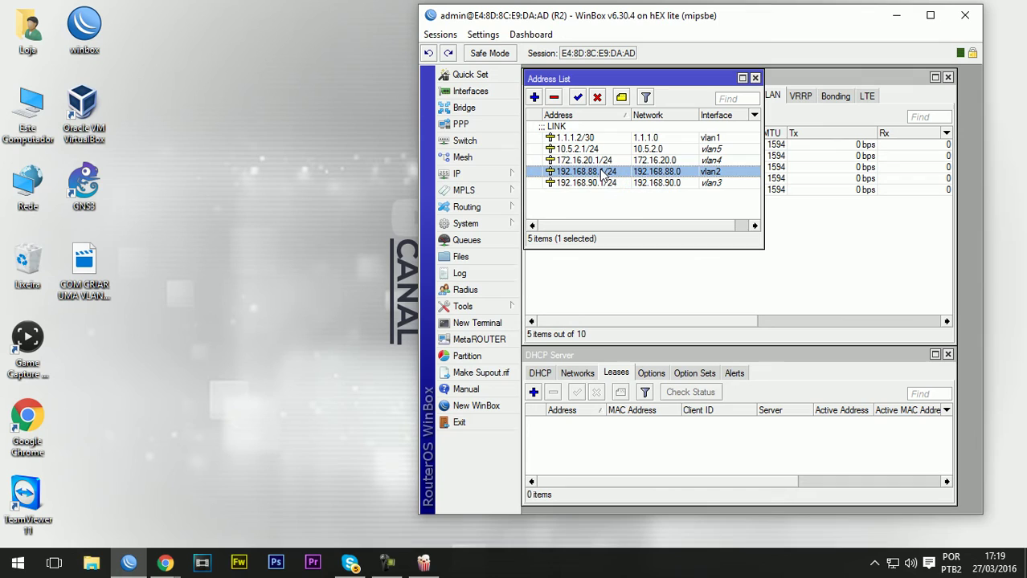
pyautogui.click(589, 374)
pyautogui.click(542, 374)
pyautogui.click(581, 375)
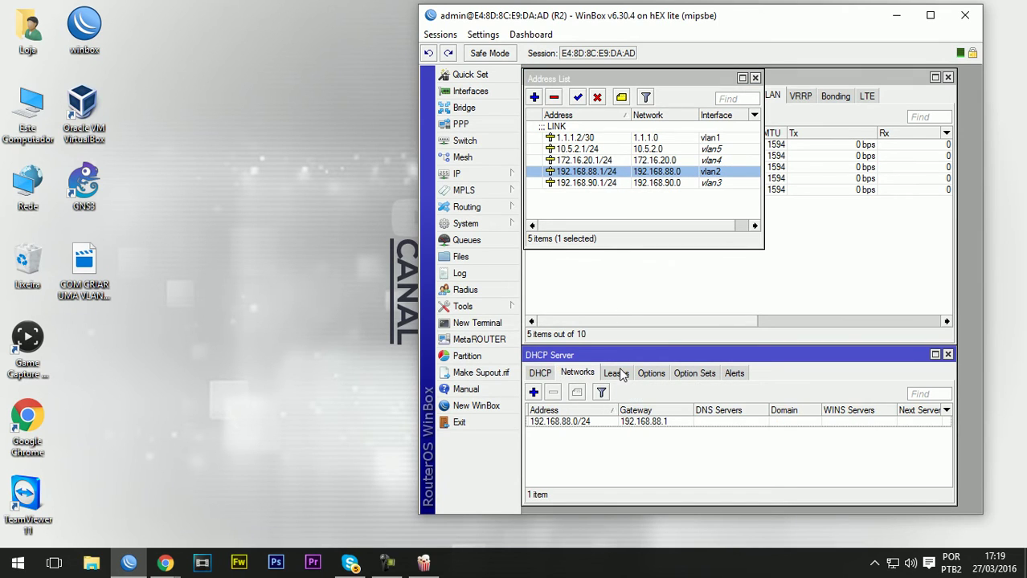
pyautogui.click(621, 375)
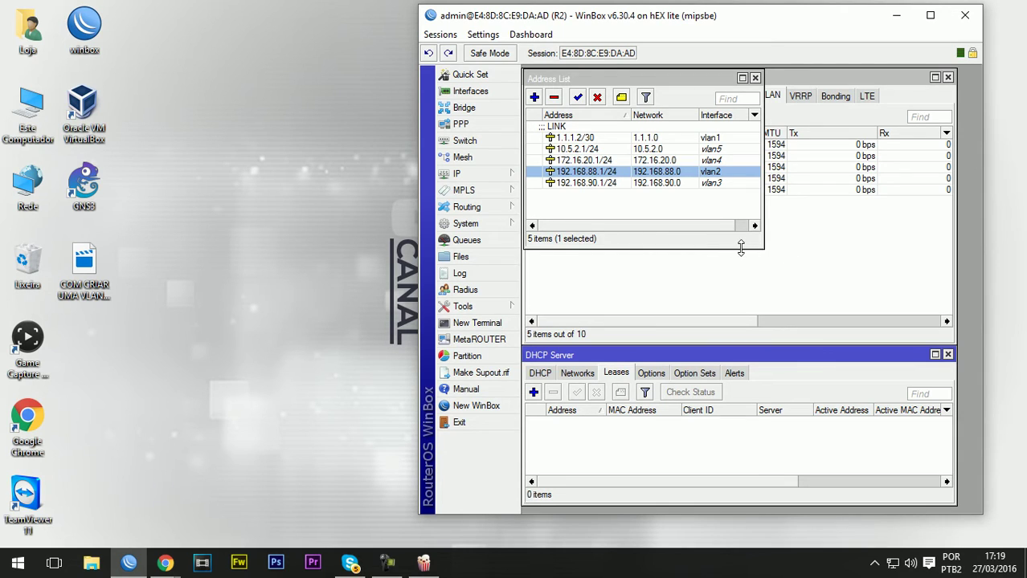
pyautogui.moveTo(759, 250)
pyautogui.mouseDown()
pyautogui.moveTo(748, 245)
pyautogui.moveTo(756, 251)
pyautogui.mouseUp()
pyautogui.click(594, 161)
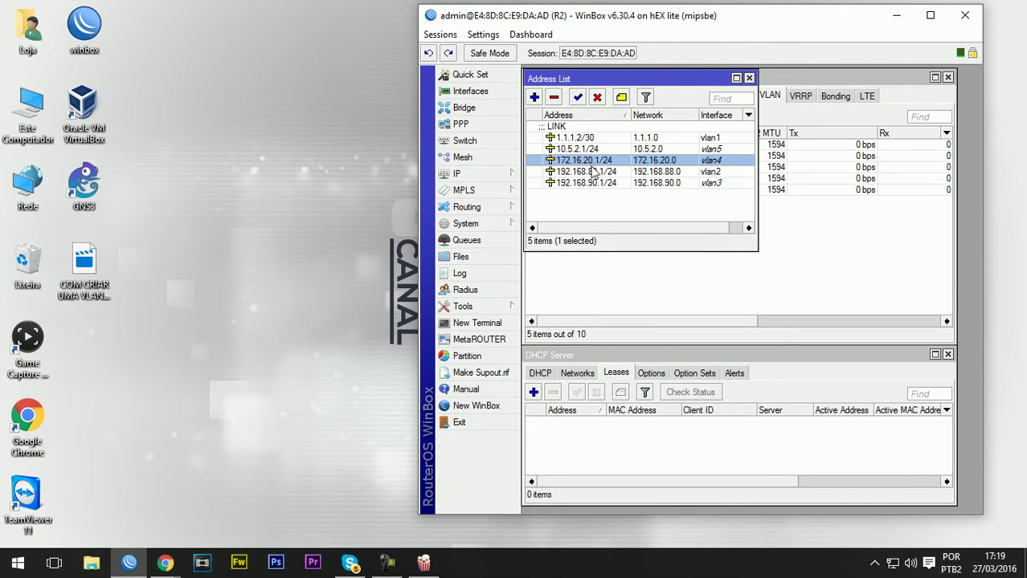
pyautogui.click(596, 171)
pyautogui.click(598, 183)
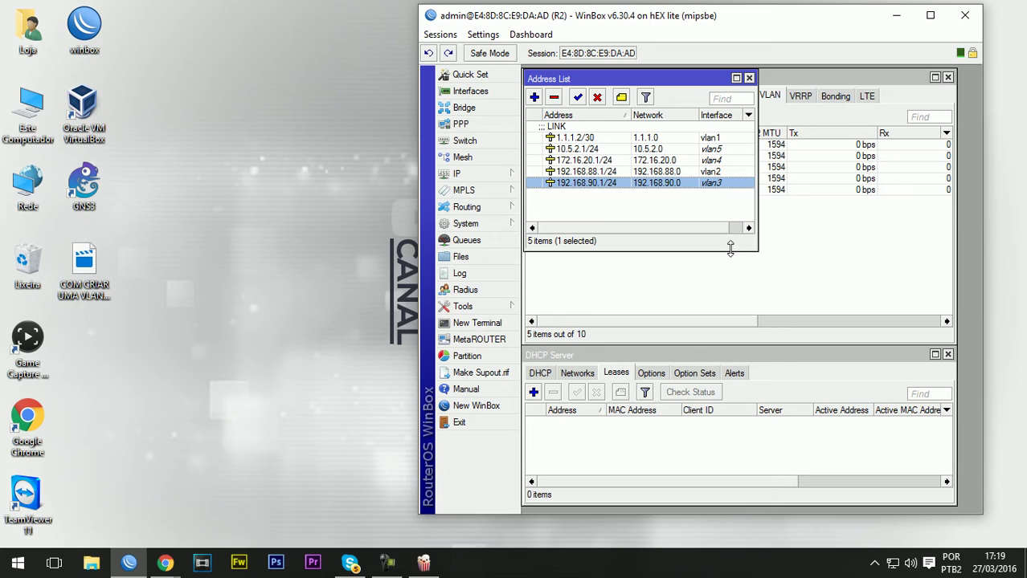
# Close the Interface List and Address List windows and move the DHCP Server window up
pyautogui.click(791, 261)
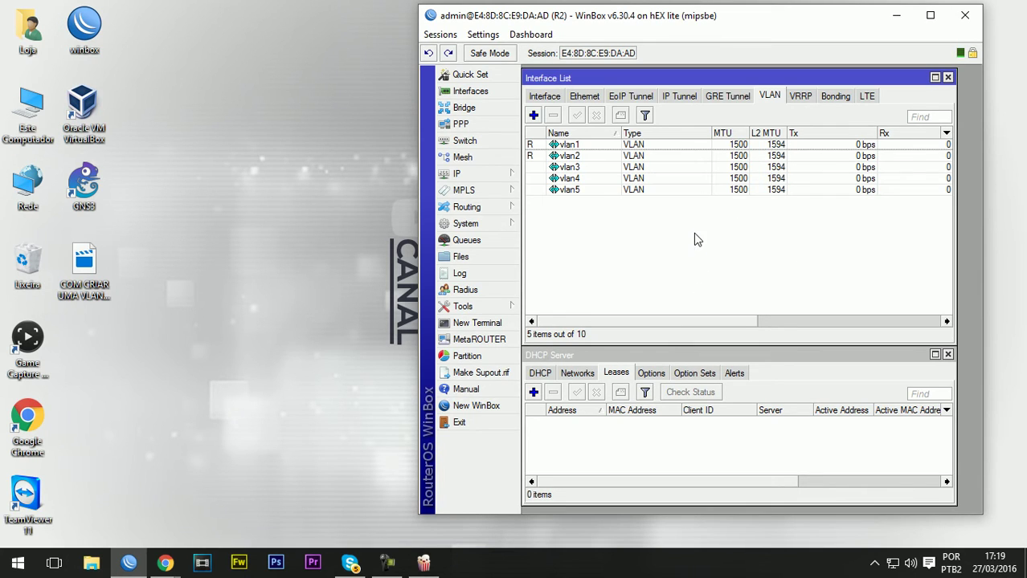
pyautogui.click(948, 78)
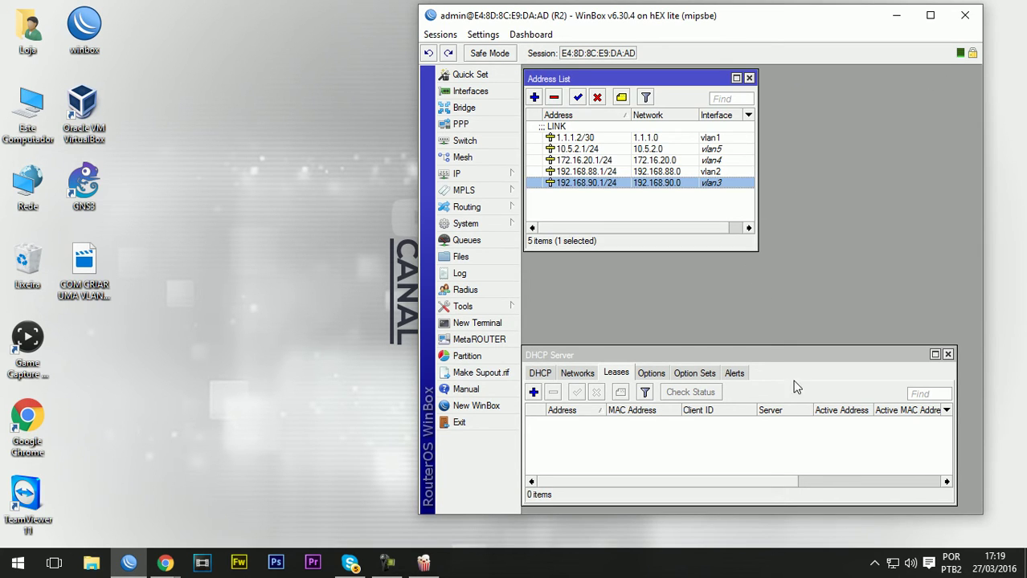
pyautogui.moveTo(775, 359); pyautogui.dragTo(778, 275)
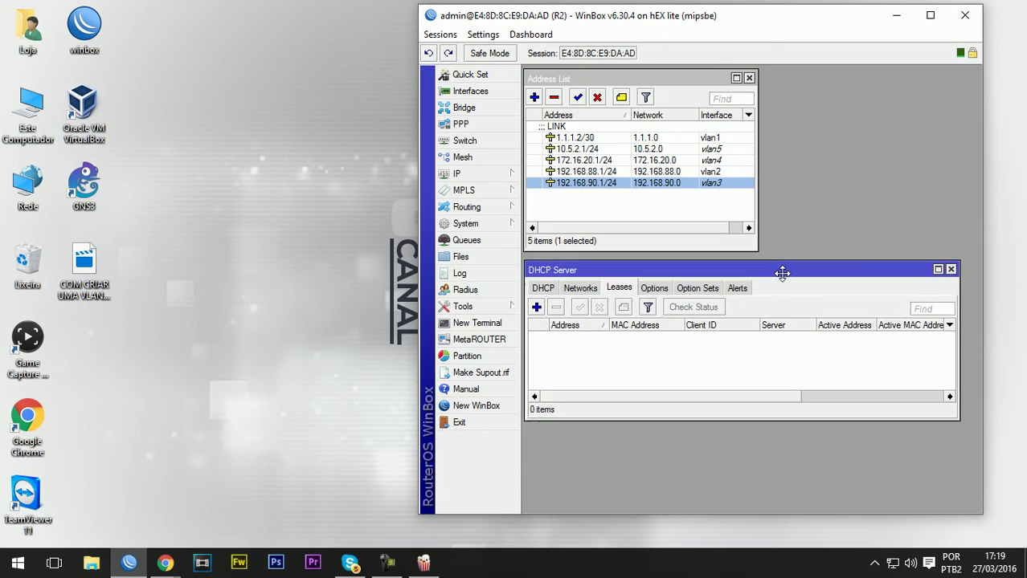
pyautogui.click(748, 78)
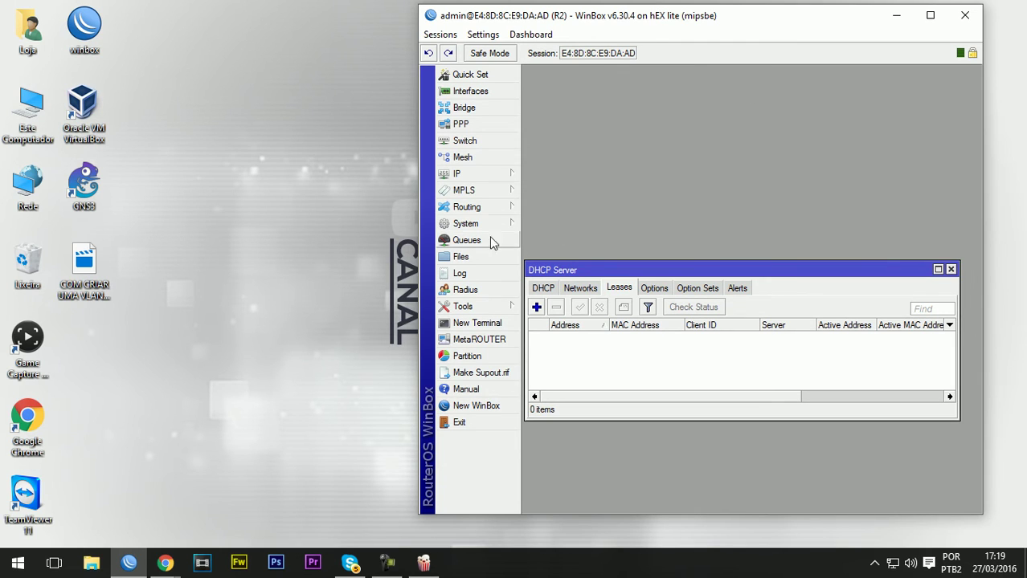
# Open the firewall's NAT rules and shrink that window to fit above the DHCP Server window
pyautogui.click(487, 174)
pyautogui.click(542, 291)
pyautogui.moveTo(618, 211); pyautogui.dragTo(640, 81)
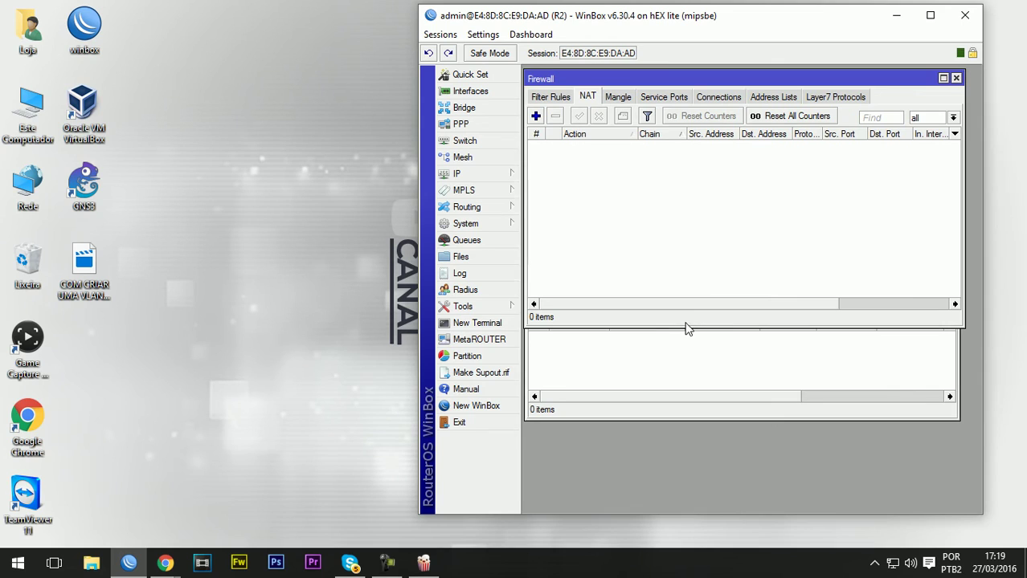
pyautogui.moveTo(687, 326); pyautogui.dragTo(689, 250)
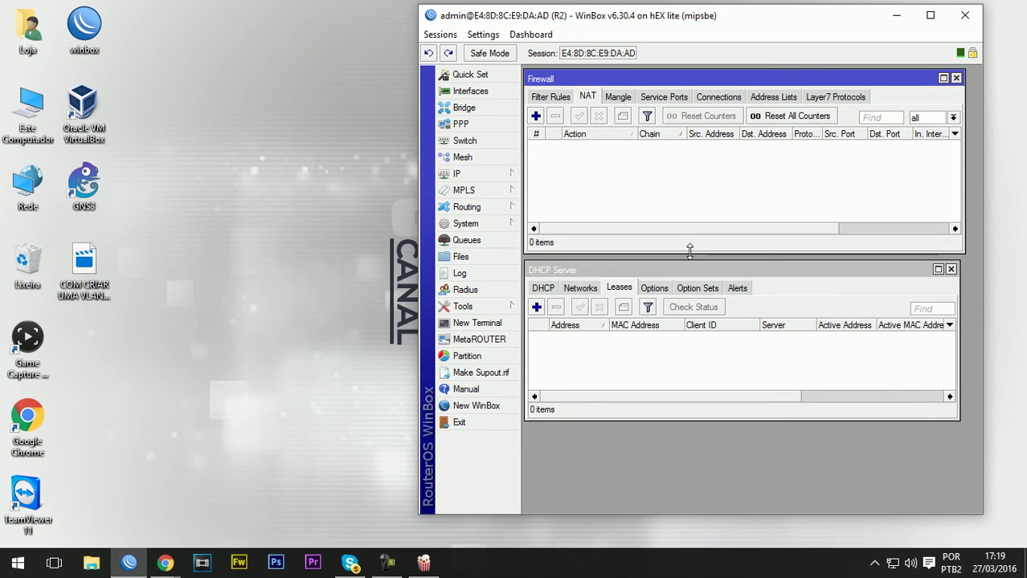
# Open the simple queues list, shorten its window and stack it between the Firewall and DHCP Server windows
pyautogui.click(480, 243)
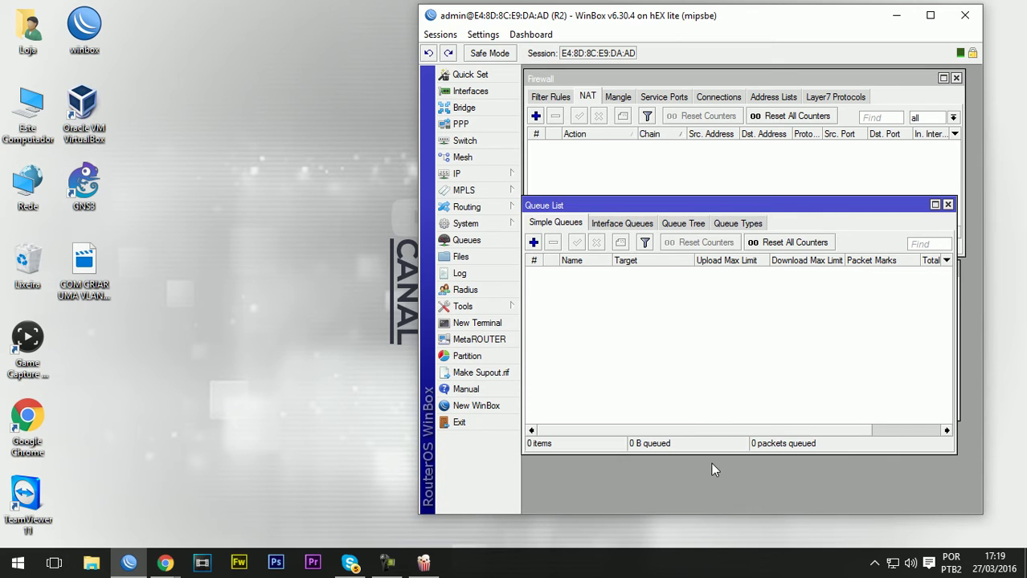
pyautogui.moveTo(714, 453); pyautogui.dragTo(722, 358)
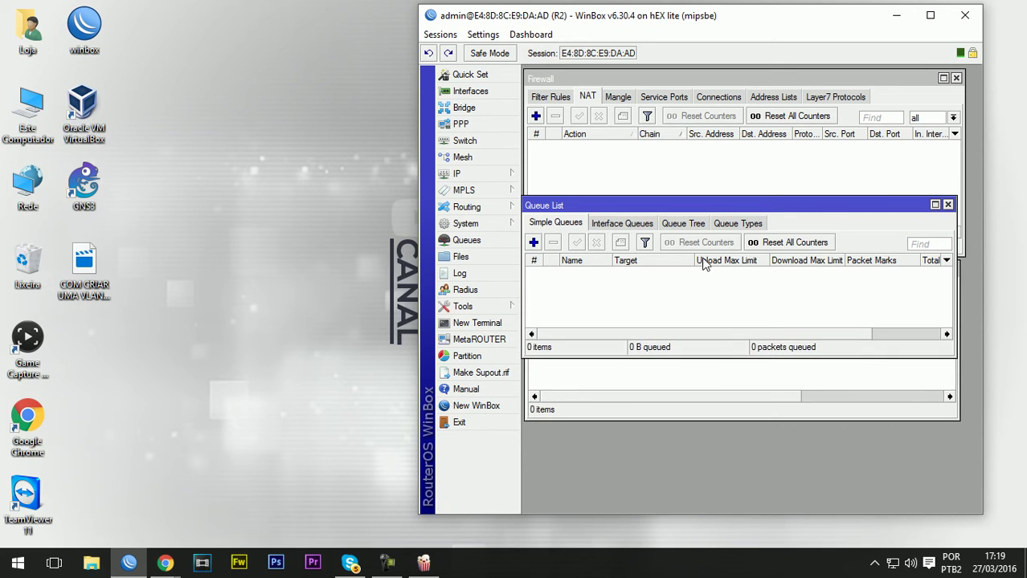
pyautogui.moveTo(710, 215); pyautogui.dragTo(712, 175)
pyautogui.click(702, 371)
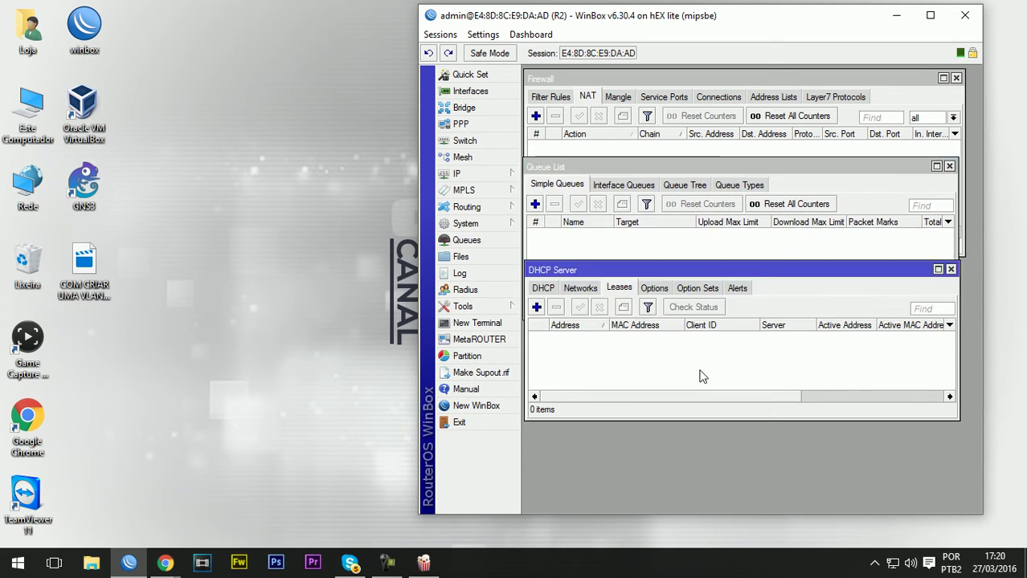
pyautogui.moveTo(696, 277); pyautogui.dragTo(686, 382)
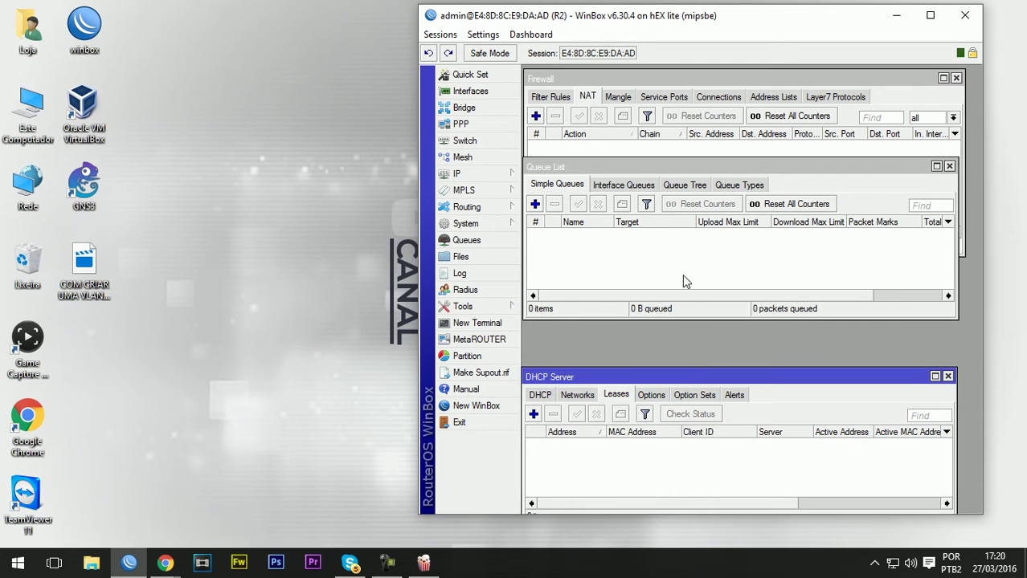
pyautogui.moveTo(681, 170); pyautogui.dragTo(681, 227)
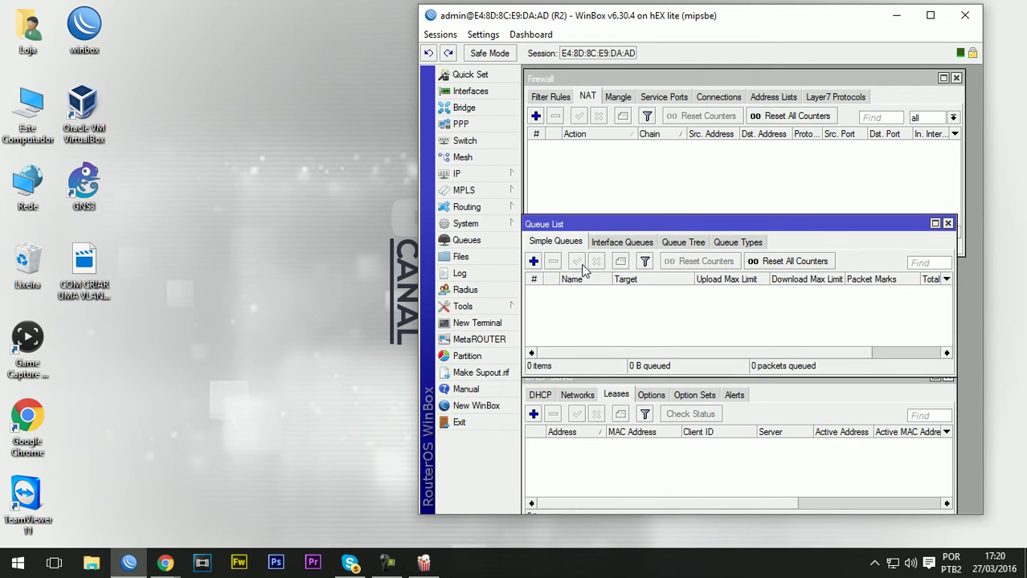
# Start a new simple queue named REDE VLAN2 with the target 192.168.88.0/24
pyautogui.click(534, 262)
pyautogui.click(542, 190)
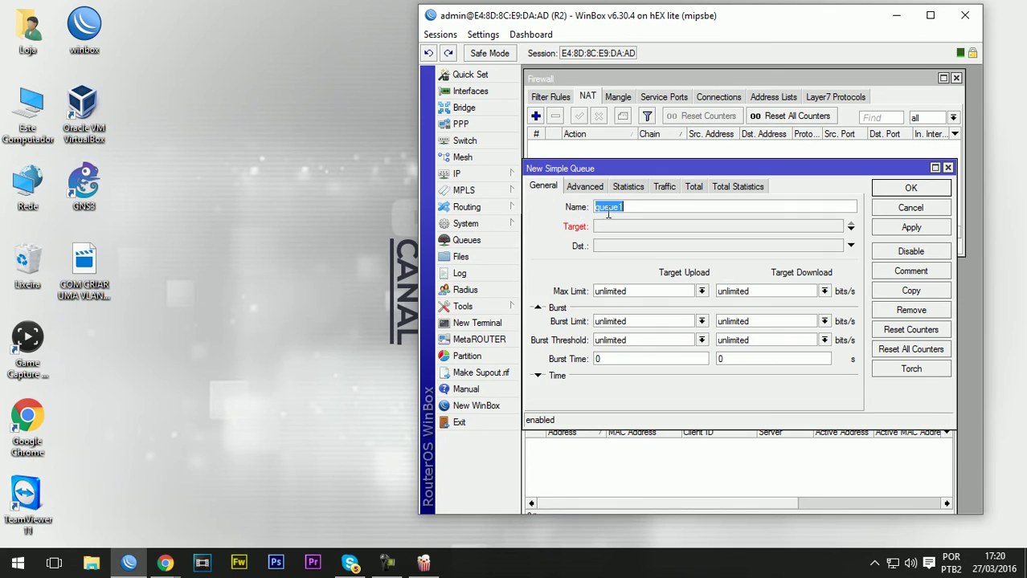
pyautogui.write('REDE VAL')
pyautogui.press('BackSpace')
pyautogui.write('LAN2')
pyautogui.press('Tab')
pyautogui.write('19')
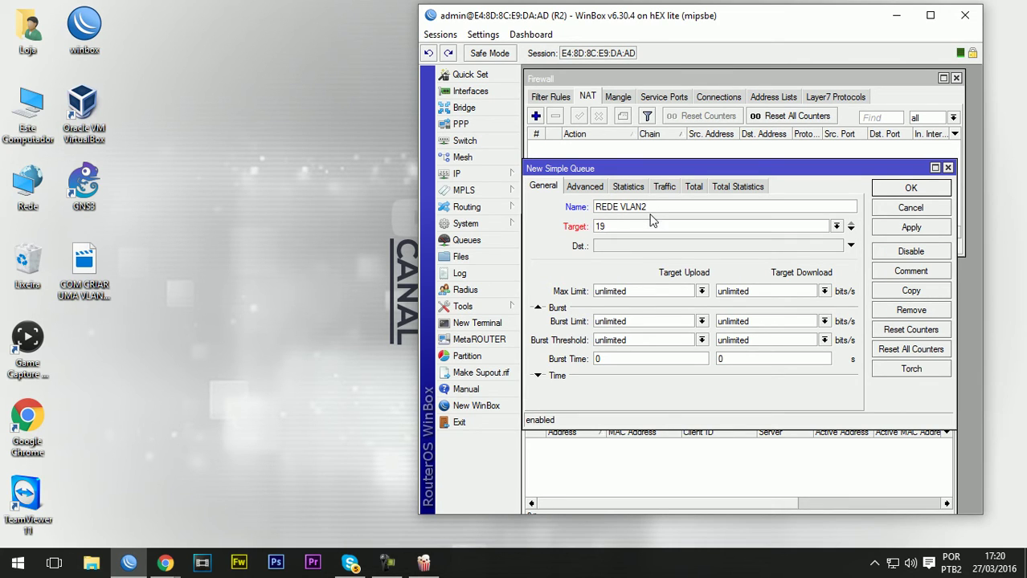
pyautogui.write('2.168.88.0/24')
# Limit the queue's upload and download to 2M each, save it, and widen the queue list's Name column
pyautogui.click(701, 291)
pyautogui.click(625, 380)
pyautogui.click(824, 291)
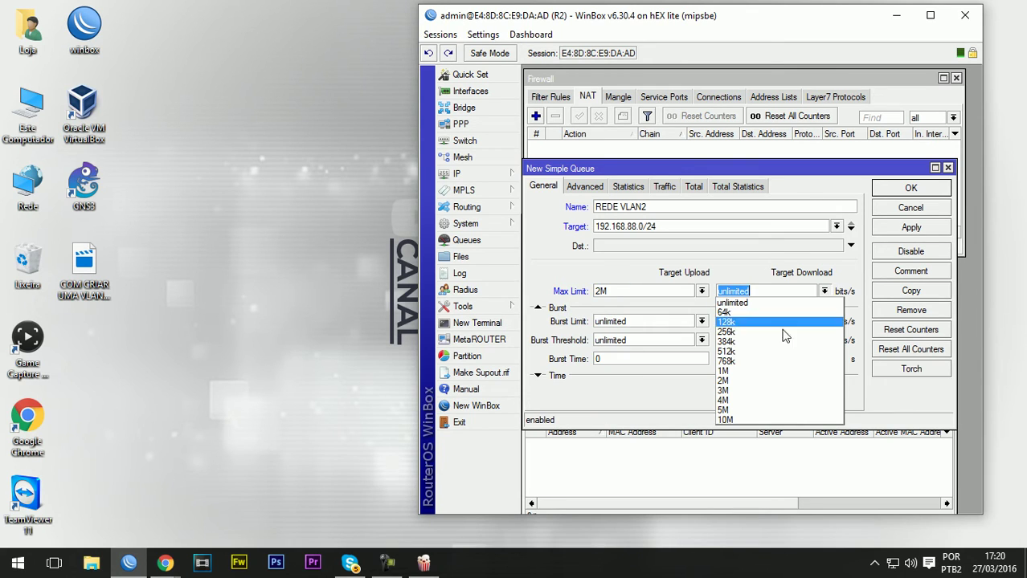
pyautogui.click(751, 389)
pyautogui.click(910, 228)
pyautogui.click(918, 192)
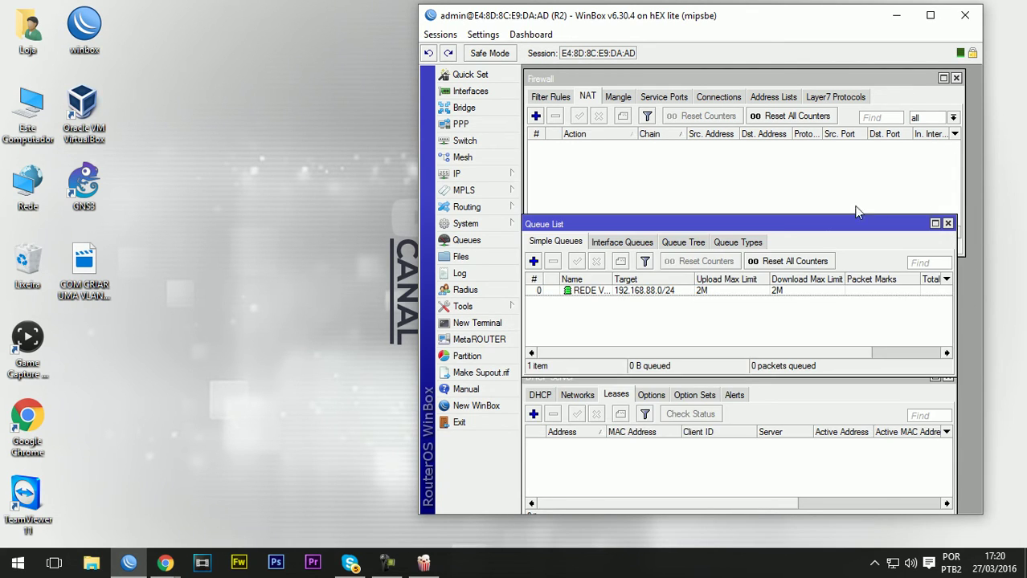
pyautogui.moveTo(610, 281); pyautogui.dragTo(631, 281)
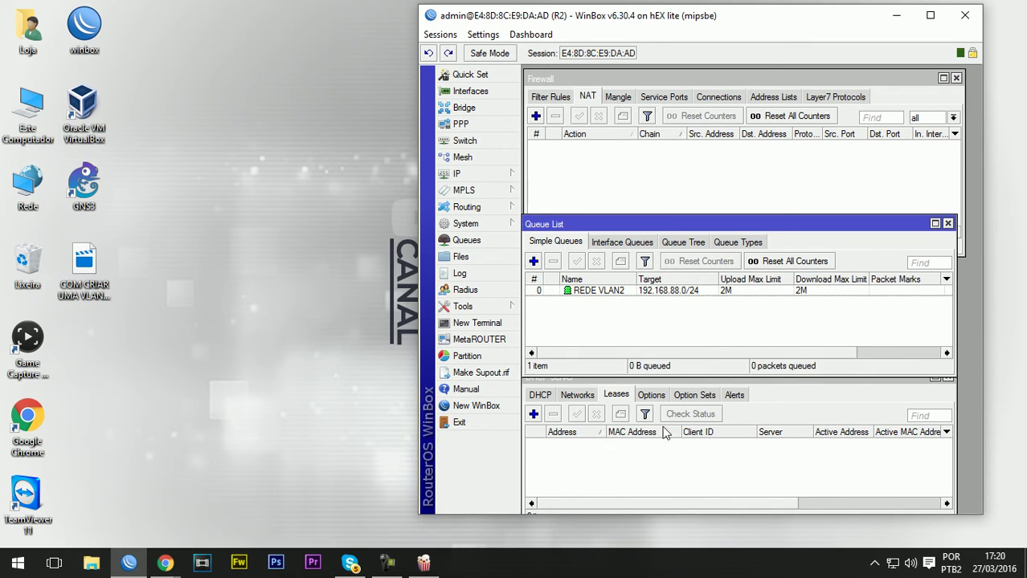
# Review the DHCP server entry on vlan2, checking its interface and address pool settings
pyautogui.click(604, 185)
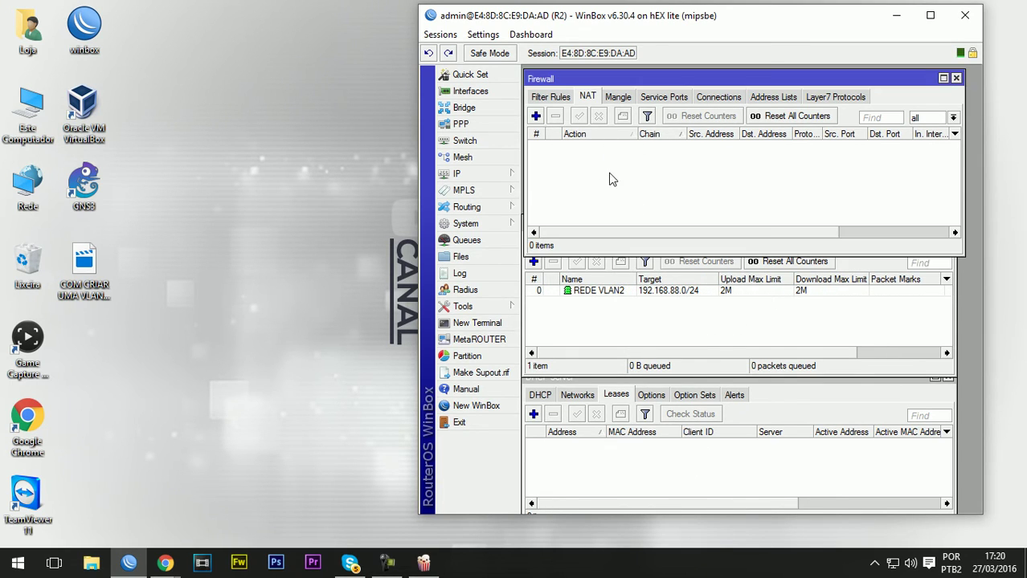
pyautogui.click(640, 339)
pyautogui.click(632, 469)
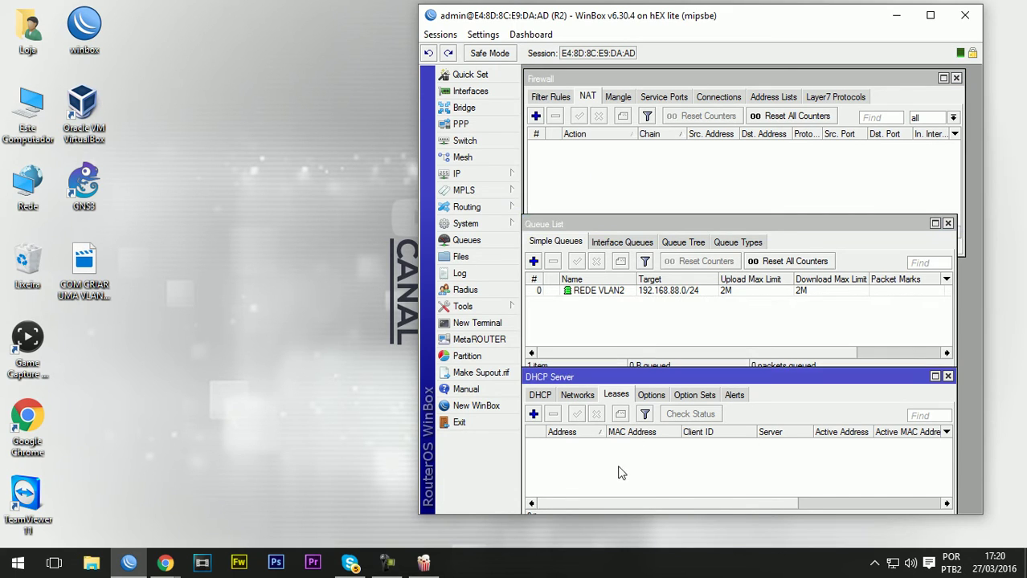
pyautogui.click(577, 395)
pyautogui.click(540, 395)
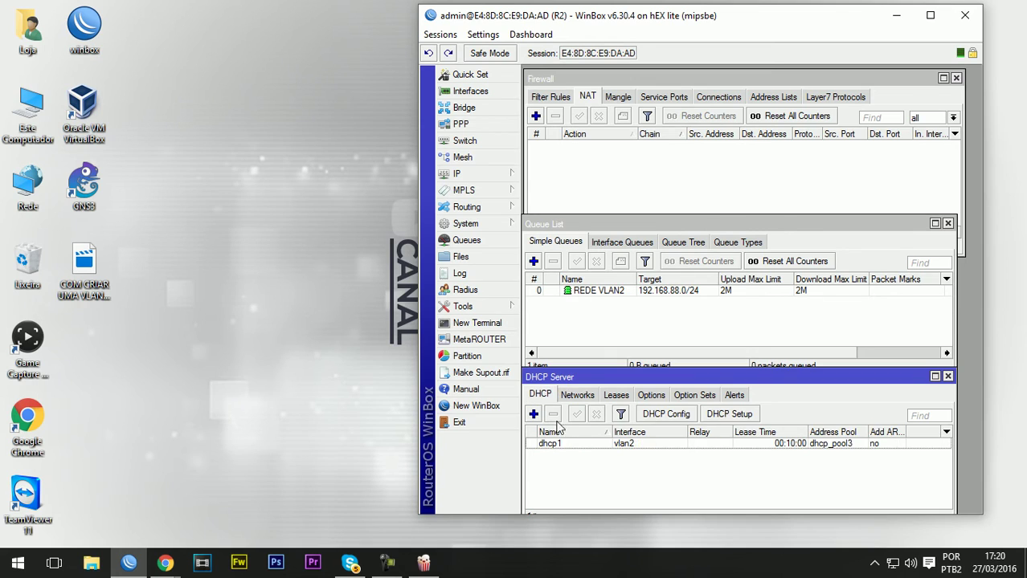
pyautogui.click(565, 444)
pyautogui.doubleClick(564, 445)
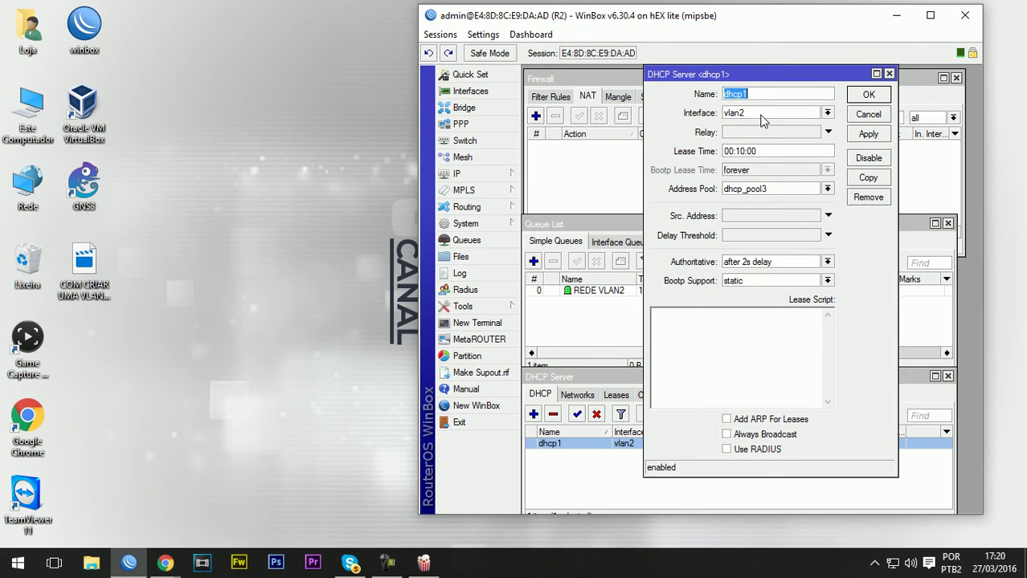
pyautogui.click(869, 94)
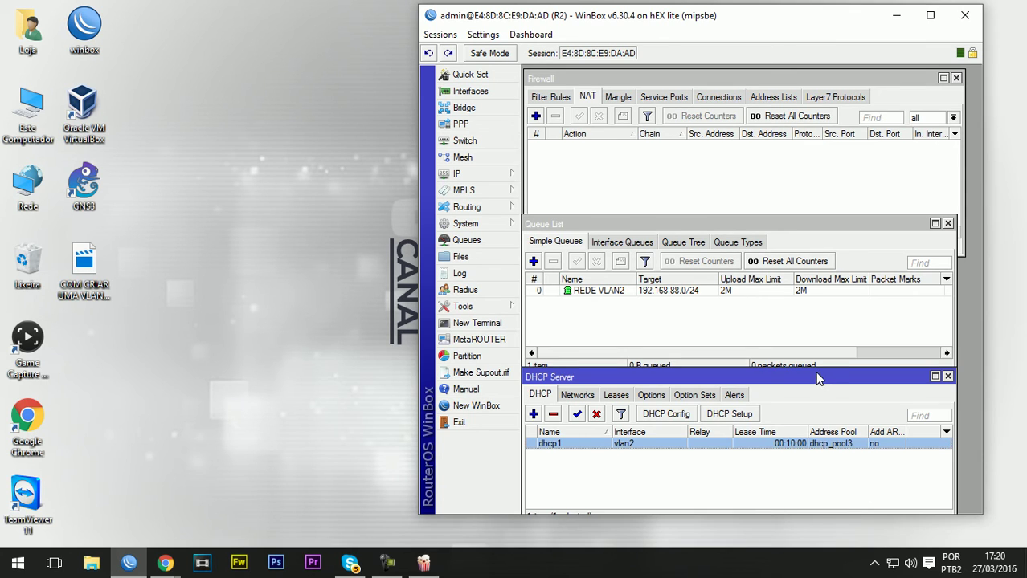
# Reposition the DHCP Server window below the queue list and display its leases
pyautogui.moveTo(816, 373); pyautogui.dragTo(814, 356)
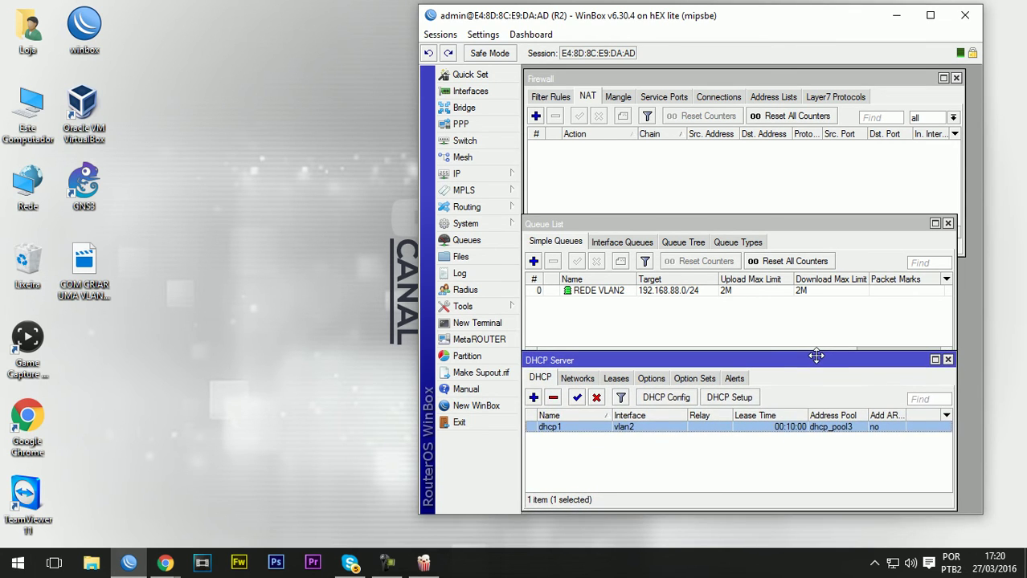
pyautogui.click(615, 378)
pyautogui.moveTo(684, 368); pyautogui.dragTo(690, 379)
pyautogui.click(665, 538)
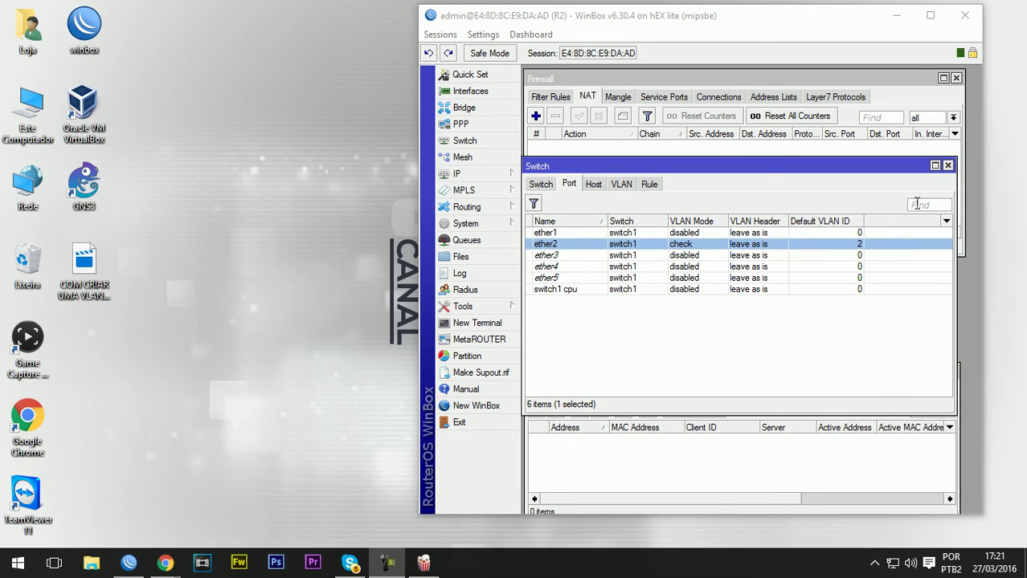
# Close the Switch window and select the active lease in the DHCP lease list
pyautogui.click(946, 167)
pyautogui.click(947, 167)
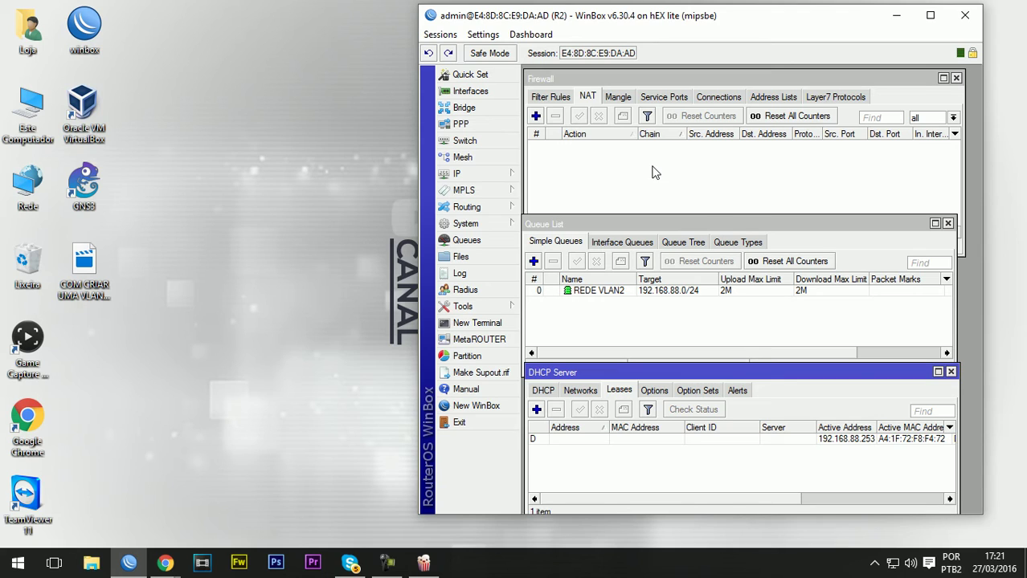
pyautogui.click(862, 439)
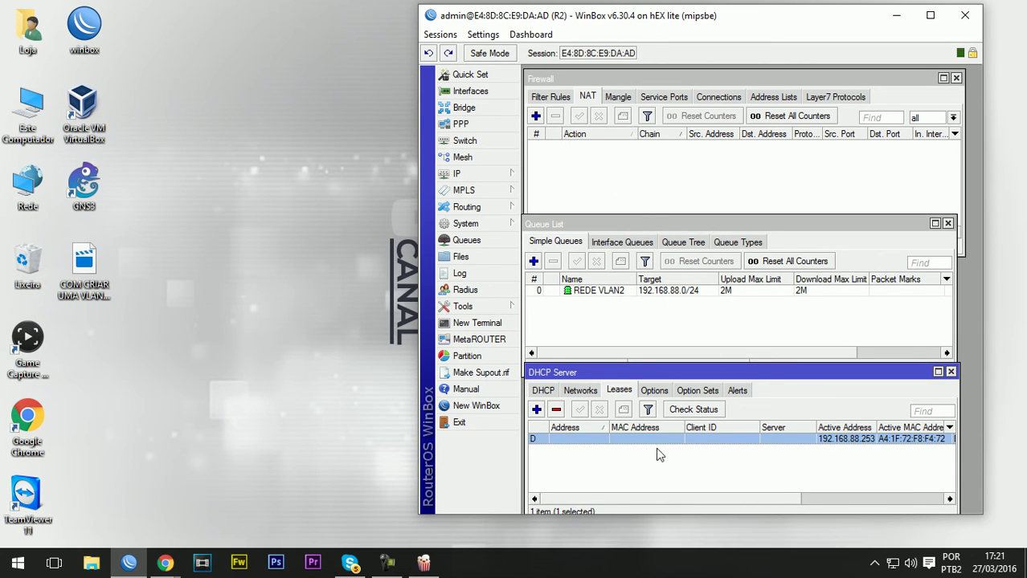
# Open the REDE VLAN2 queue and examine its live upload and download traffic graphs
pyautogui.click(599, 290)
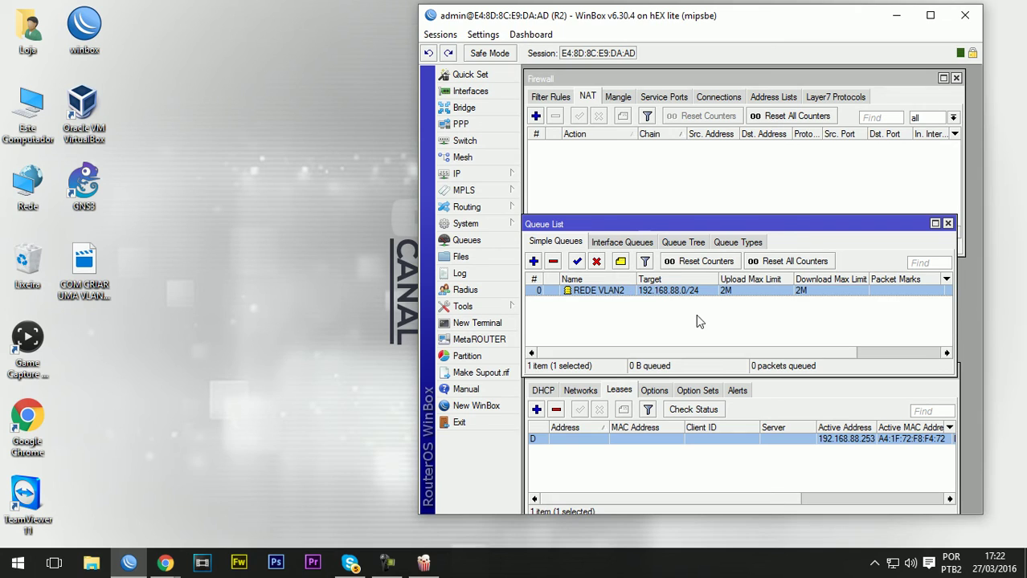
pyautogui.doubleClick(596, 293)
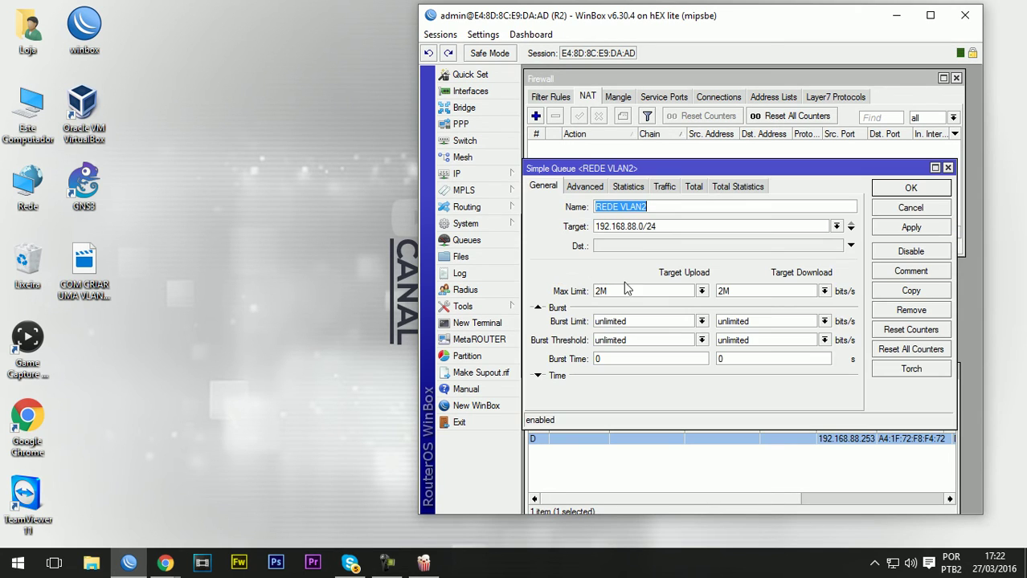
pyautogui.click(663, 187)
pyautogui.moveTo(855, 312)
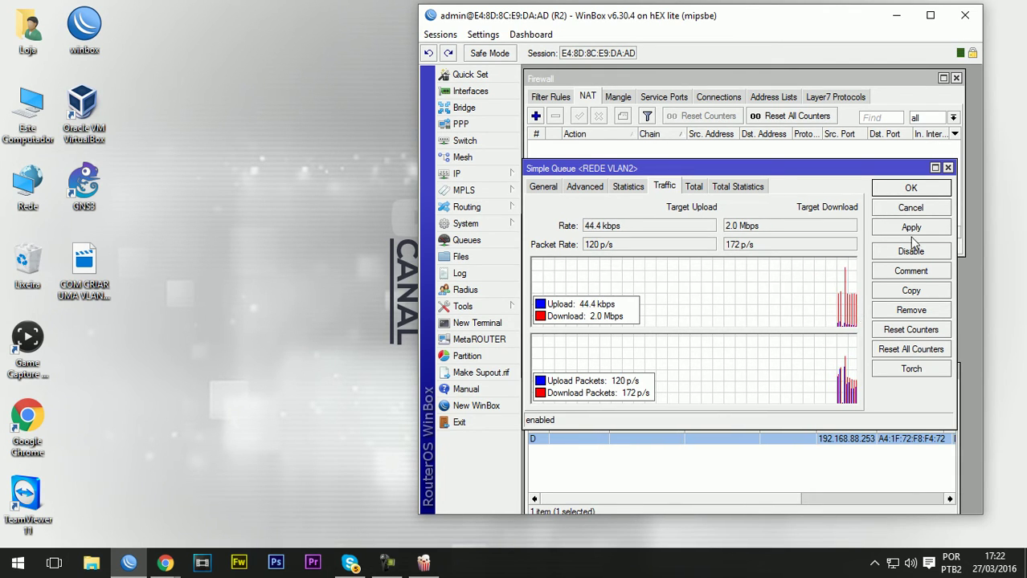
# Close the REDE VLAN2 queue details and examine the active DHCP lease's host name, server and expiry information
pyautogui.click(918, 187)
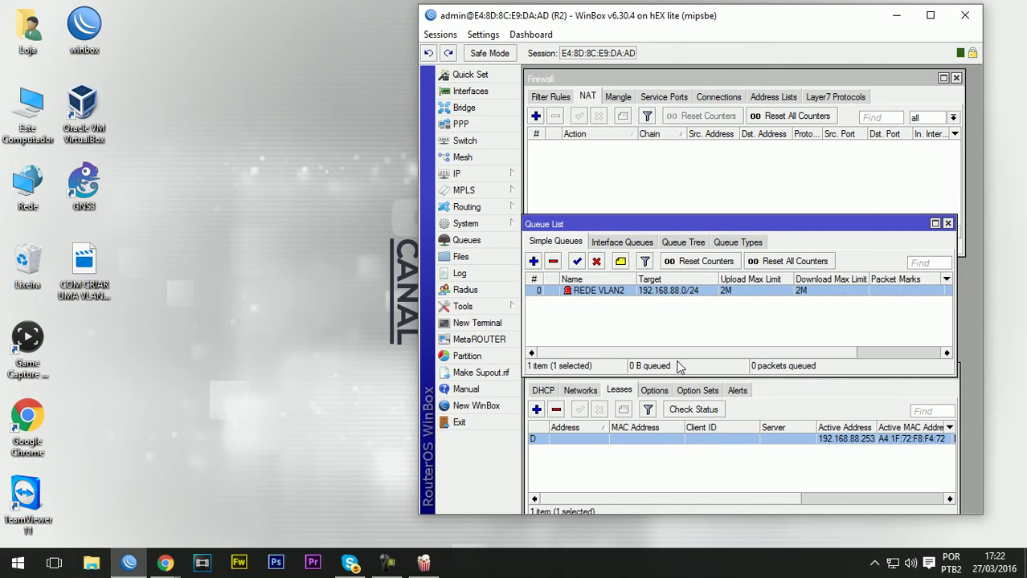
pyautogui.moveTo(763, 499); pyautogui.dragTo(837, 493)
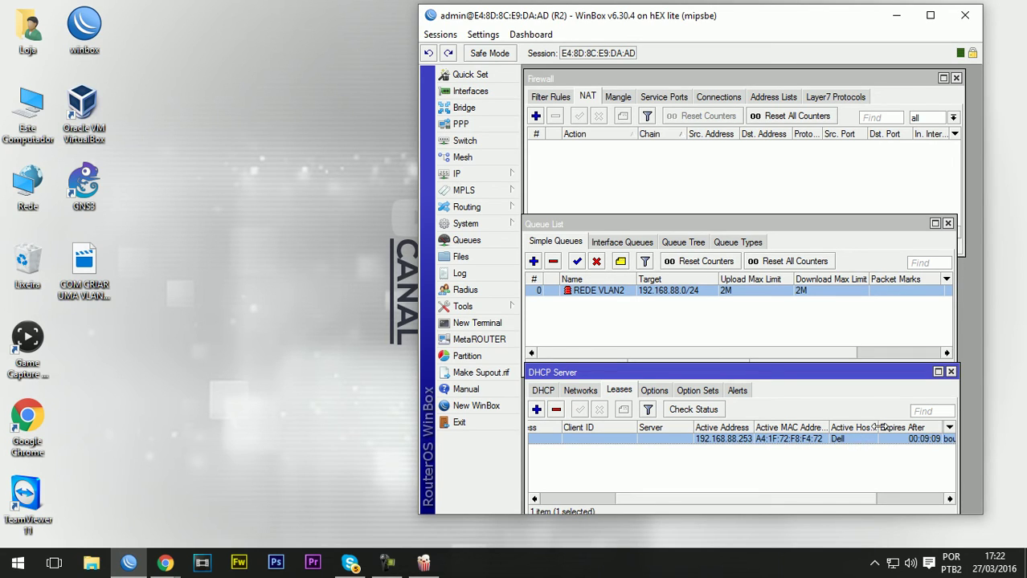
pyautogui.moveTo(875, 427); pyautogui.dragTo(892, 427)
pyautogui.moveTo(864, 499); pyautogui.dragTo(661, 487)
pyautogui.doubleClick(560, 440)
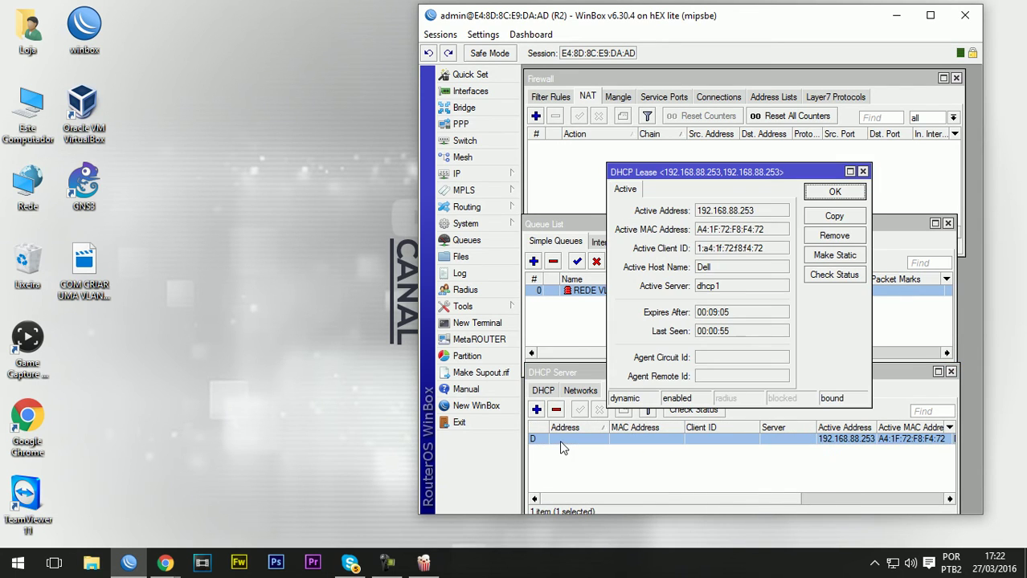
pyautogui.click(833, 193)
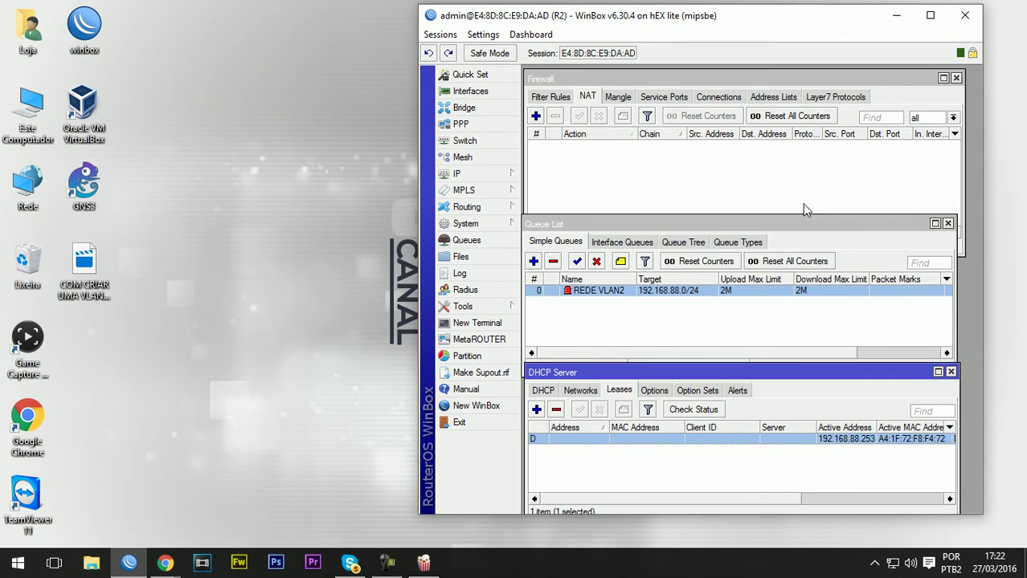
# Browse the interface queues, queue tree and queue types, returning to the simple queues
pyautogui.click(717, 181)
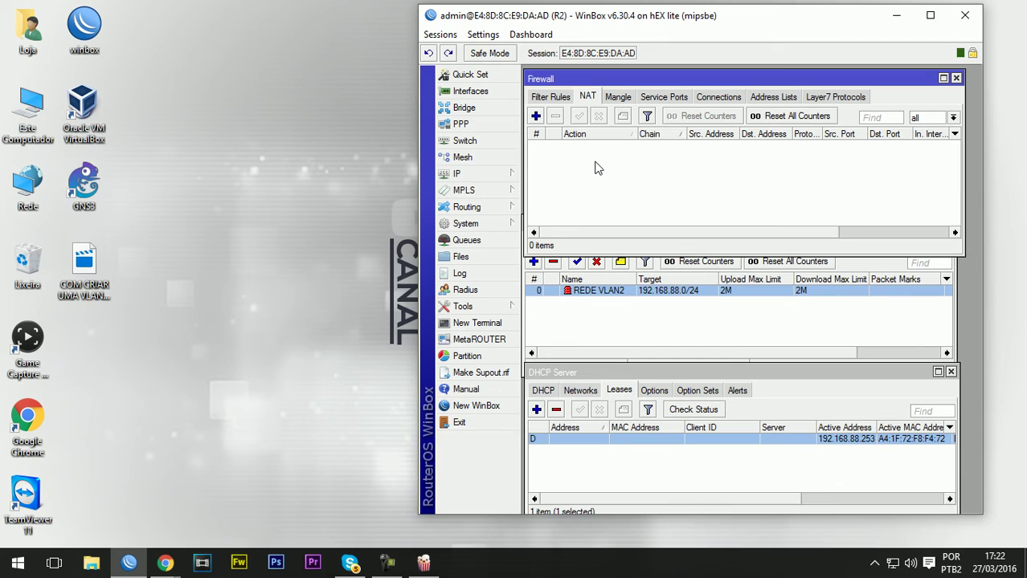
pyautogui.click(631, 327)
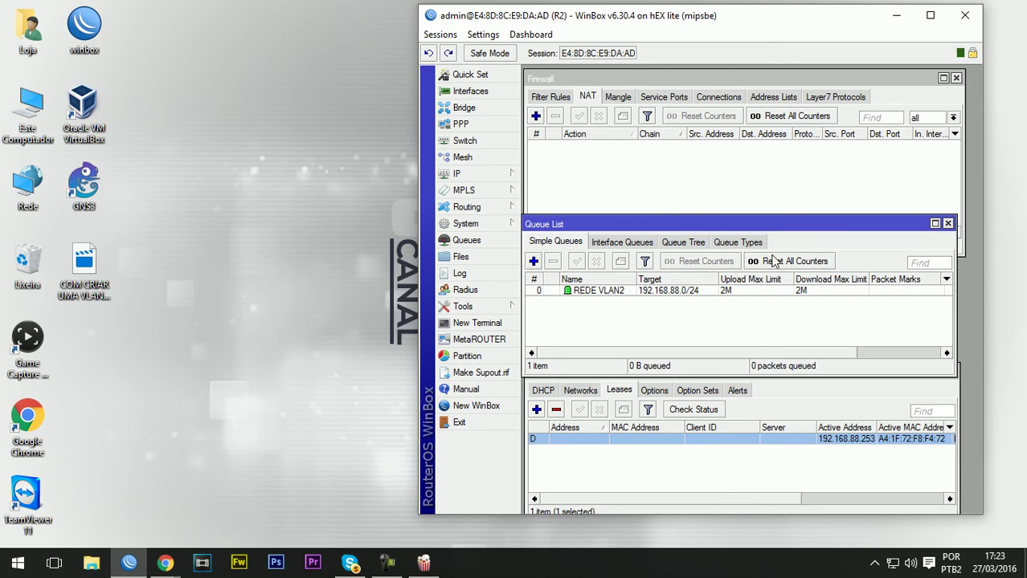
pyautogui.click(618, 245)
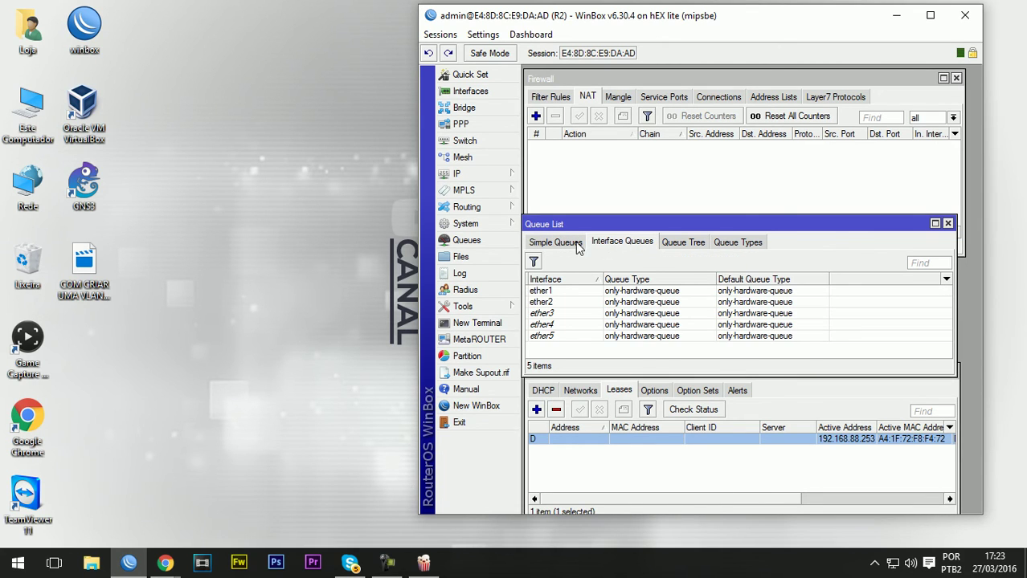
pyautogui.click(581, 250)
pyautogui.click(678, 247)
pyautogui.click(727, 248)
pyautogui.click(610, 246)
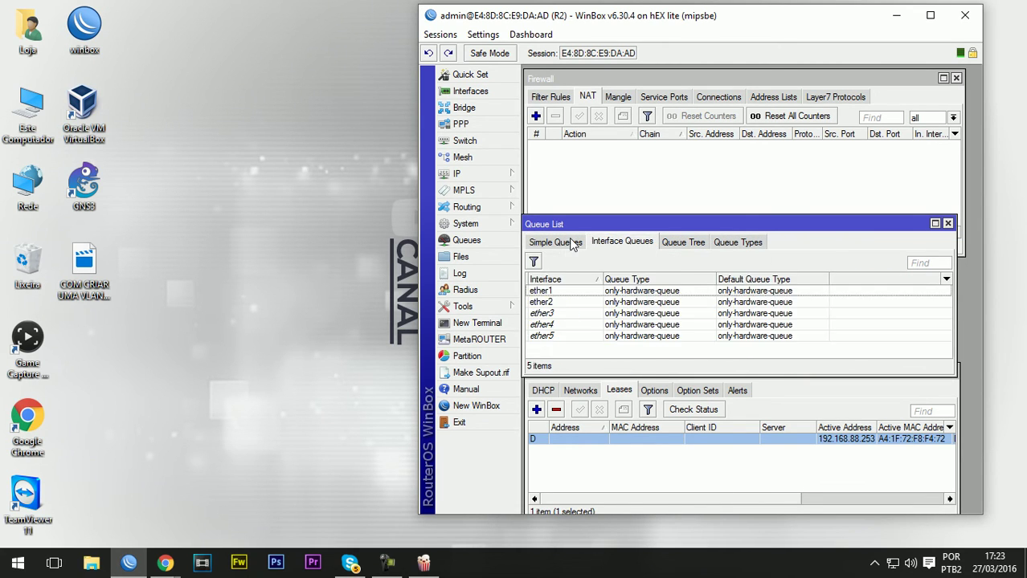
pyautogui.click(559, 242)
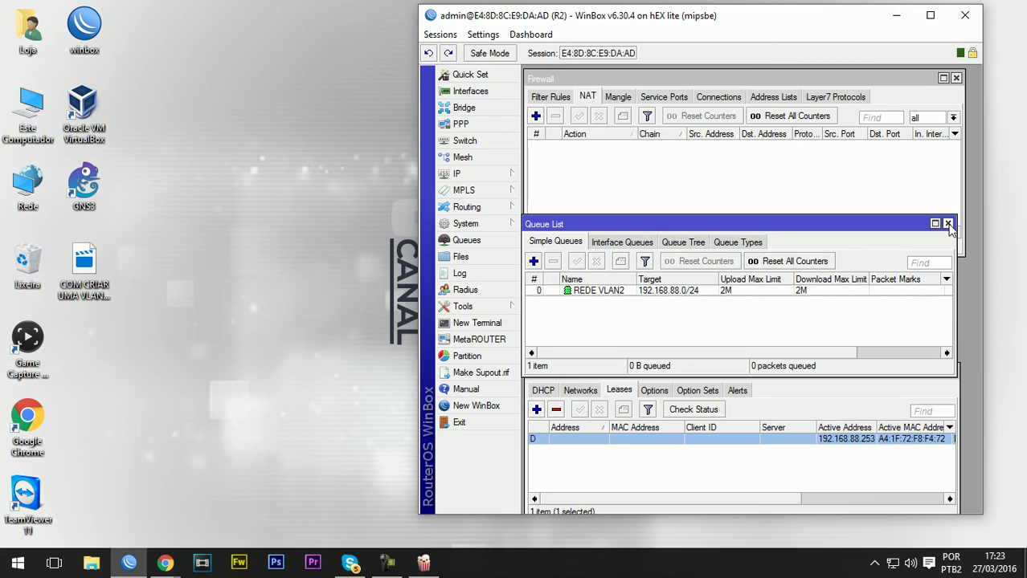
# Close the Firewall, Queue List and DHCP Server windows
pyautogui.click(956, 78)
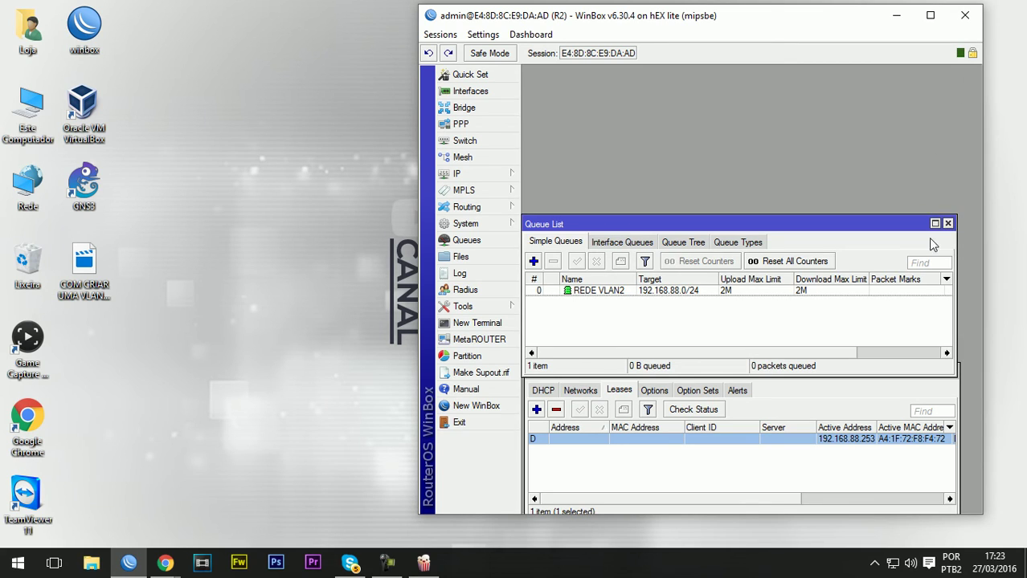
pyautogui.click(948, 225)
pyautogui.click(949, 376)
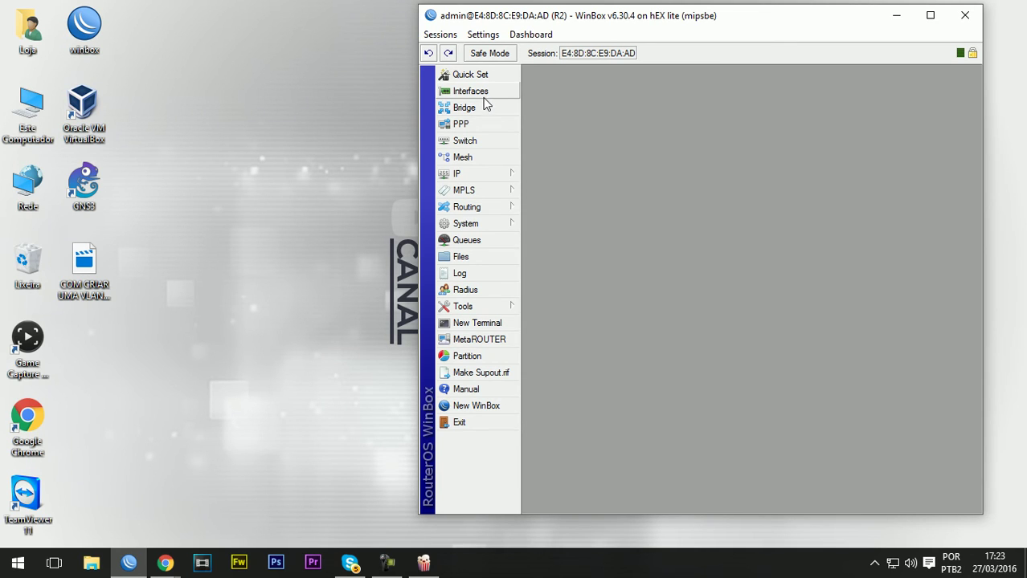
# Add a PPPoE server on the vlan2 interface, keeping the other settings at their defaults
pyautogui.click(486, 125)
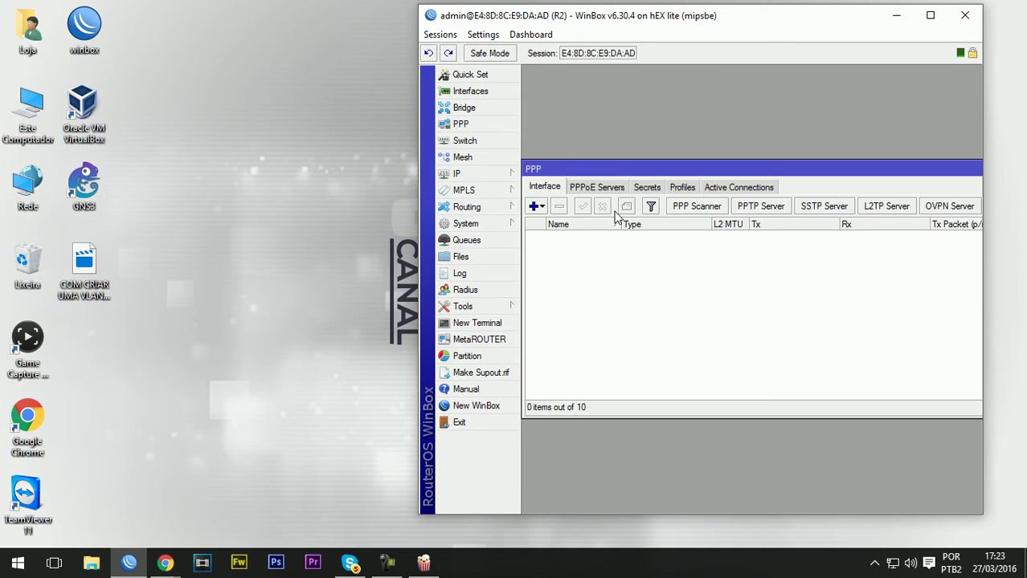
pyautogui.click(596, 187)
pyautogui.click(533, 206)
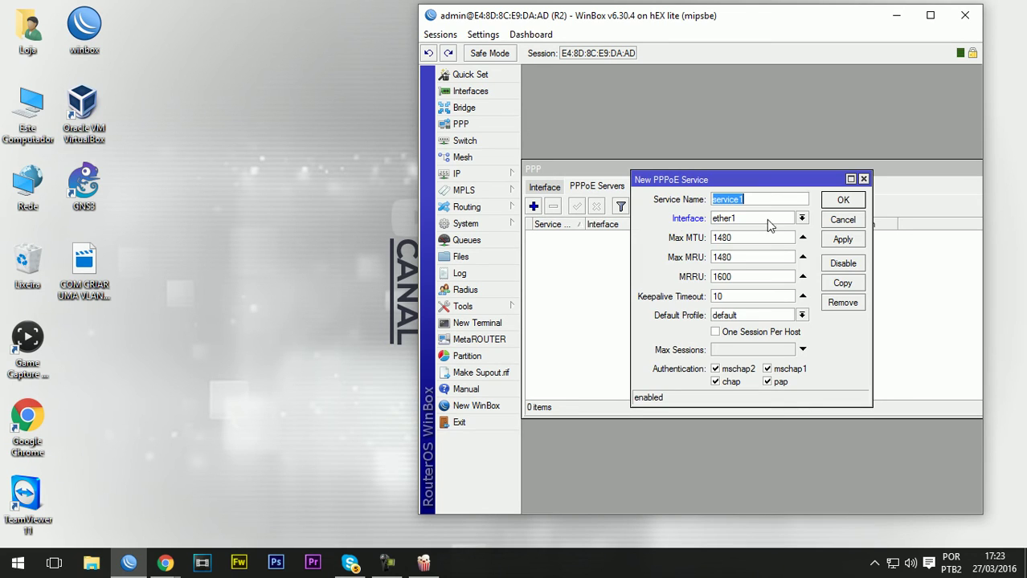
pyautogui.click(801, 219)
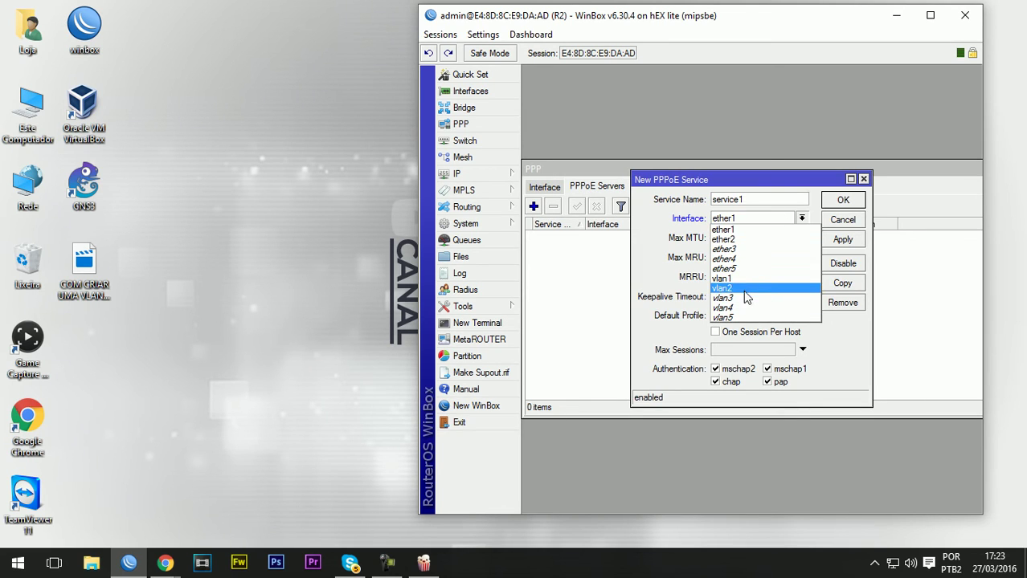
pyautogui.click(748, 288)
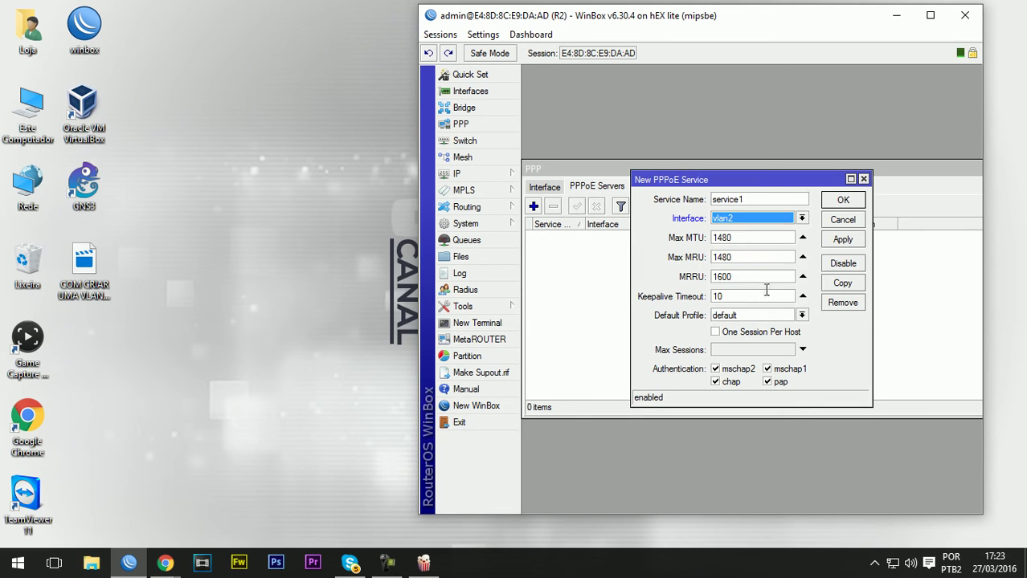
pyautogui.click(845, 243)
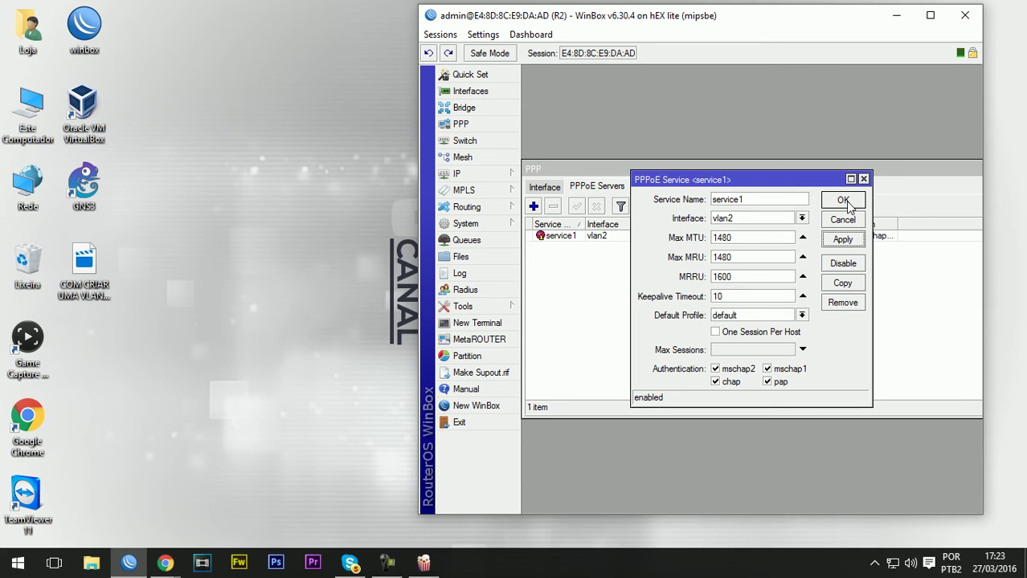
pyautogui.click(843, 203)
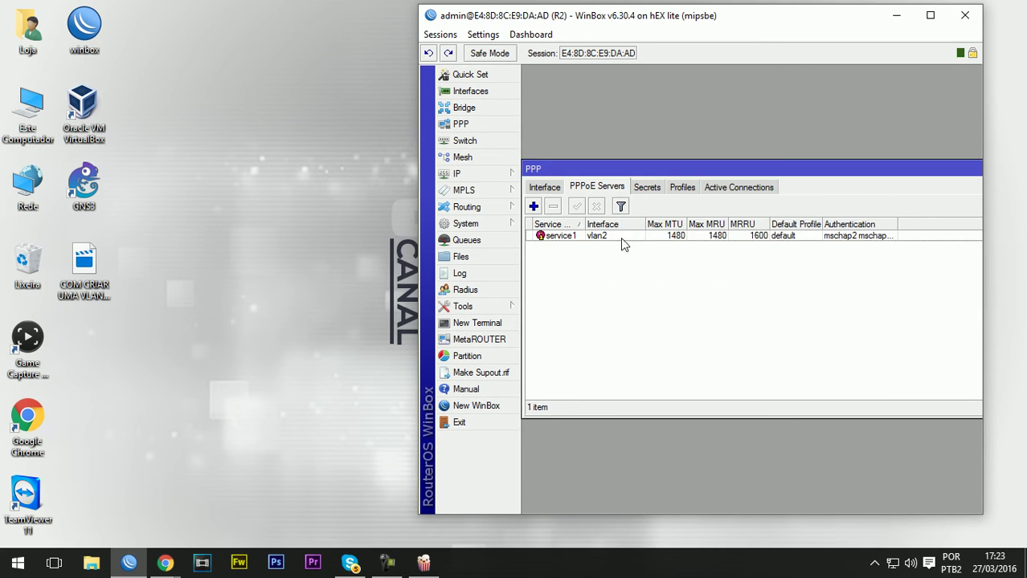
# Review the PPP secrets and profiles lists, returning to the PPPoE servers
pyautogui.click(582, 238)
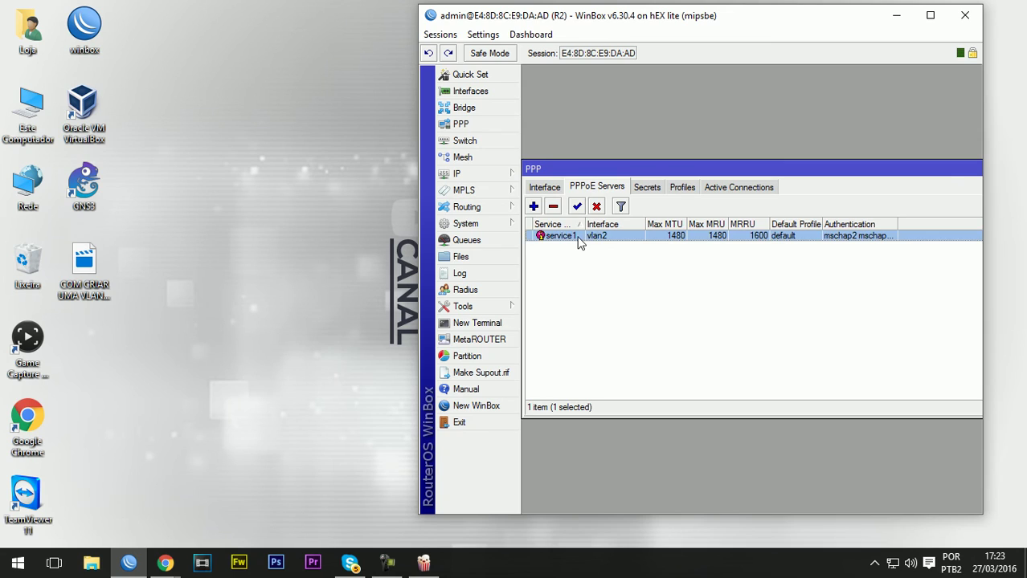
pyautogui.click(649, 189)
pyautogui.click(681, 189)
pyautogui.click(643, 191)
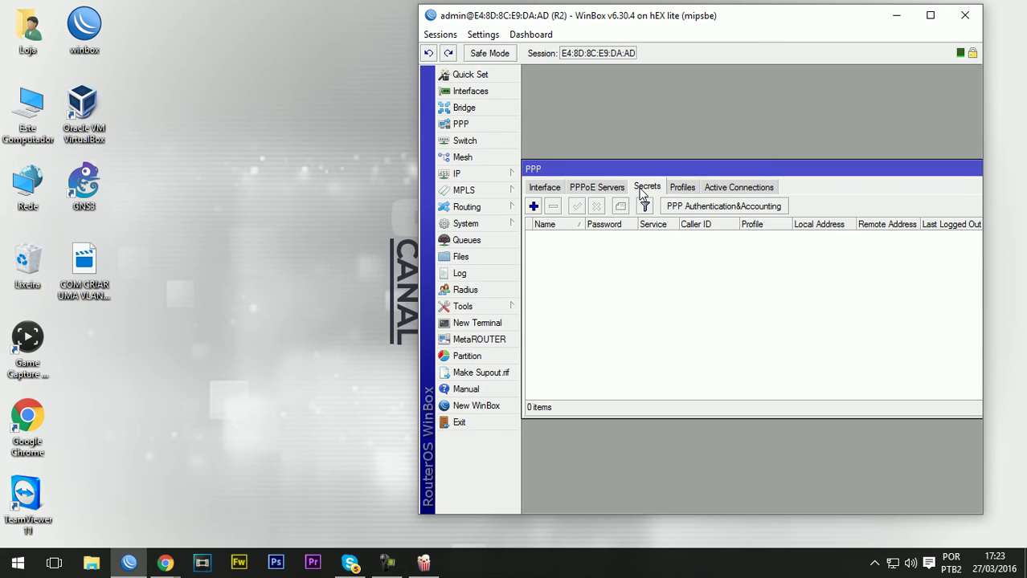
pyautogui.click(596, 187)
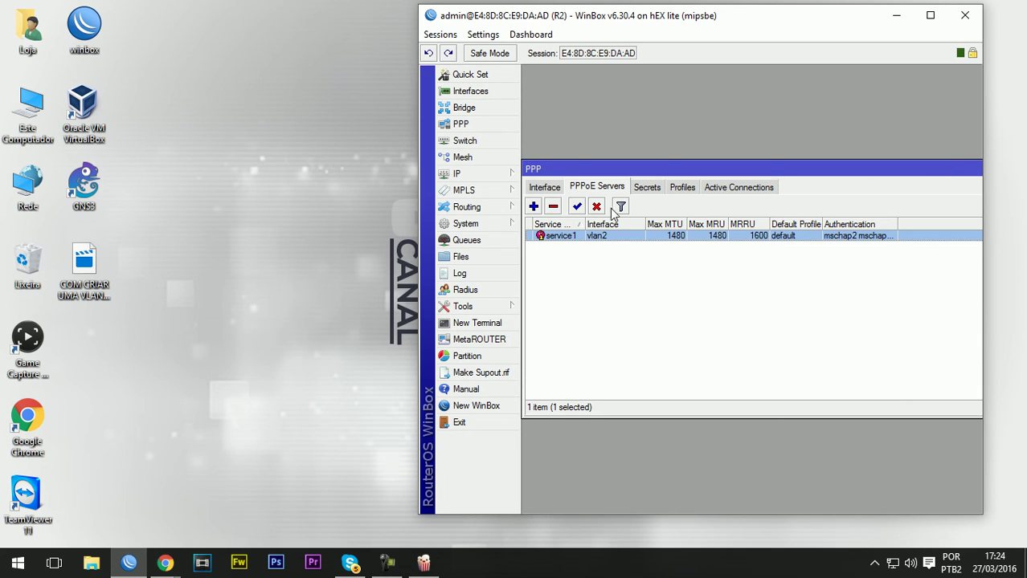
# Remove the PPPoE server on vlan2 and close the PPP window
pyautogui.click(554, 211)
pyautogui.moveTo(755, 170); pyautogui.dragTo(520, 176)
pyautogui.click(860, 172)
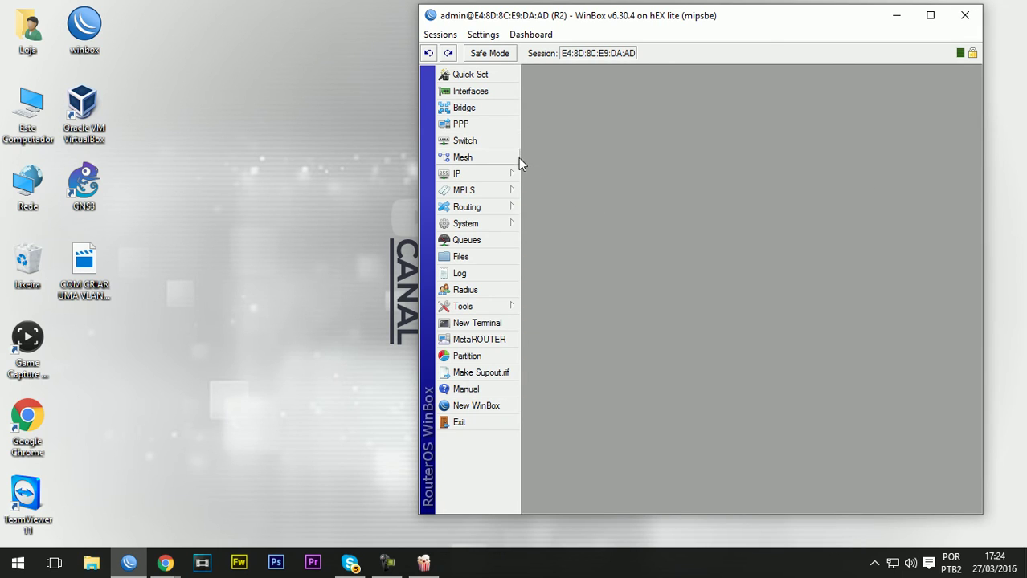
# Open the ARP list and select the entry learned on the vlan2 interface
pyautogui.click(493, 174)
pyautogui.click(556, 157)
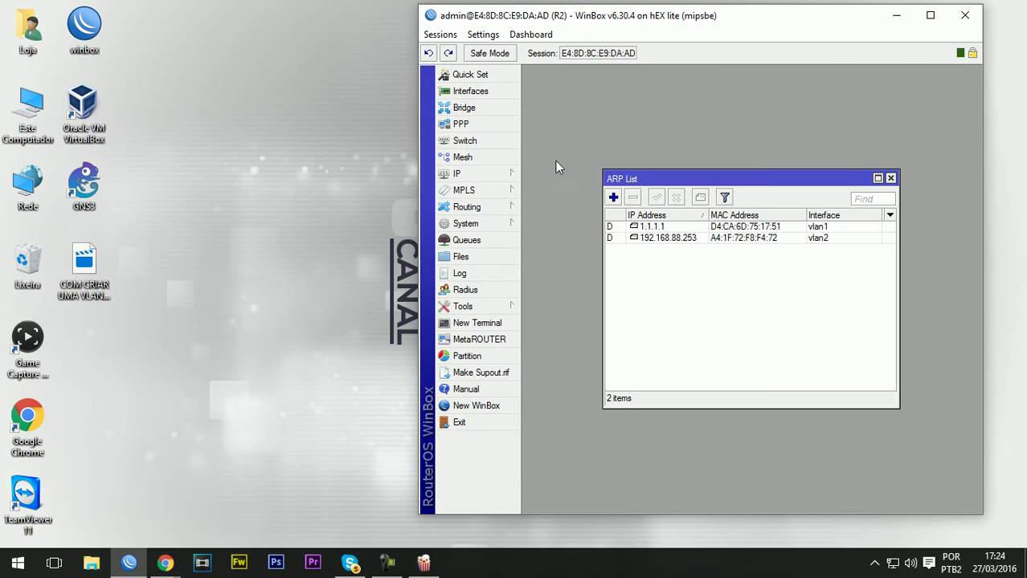
pyautogui.click(682, 240)
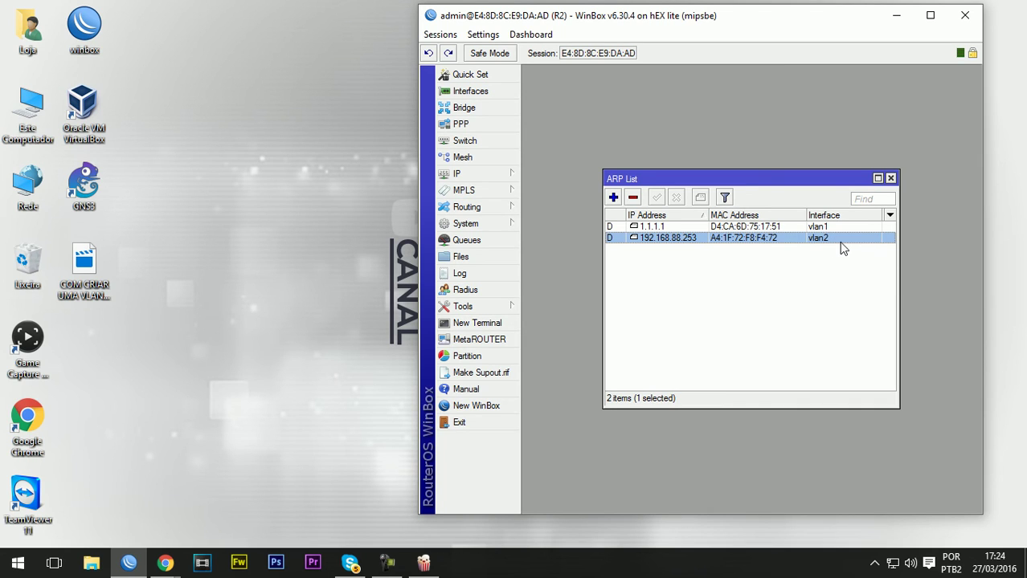
# Move the ARP List window to the workspace's upper edge, making it shorter and almost as wide as the workspace
pyautogui.moveTo(899, 233); pyautogui.dragTo(918, 227)
pyautogui.moveTo(840, 179); pyautogui.dragTo(759, 76)
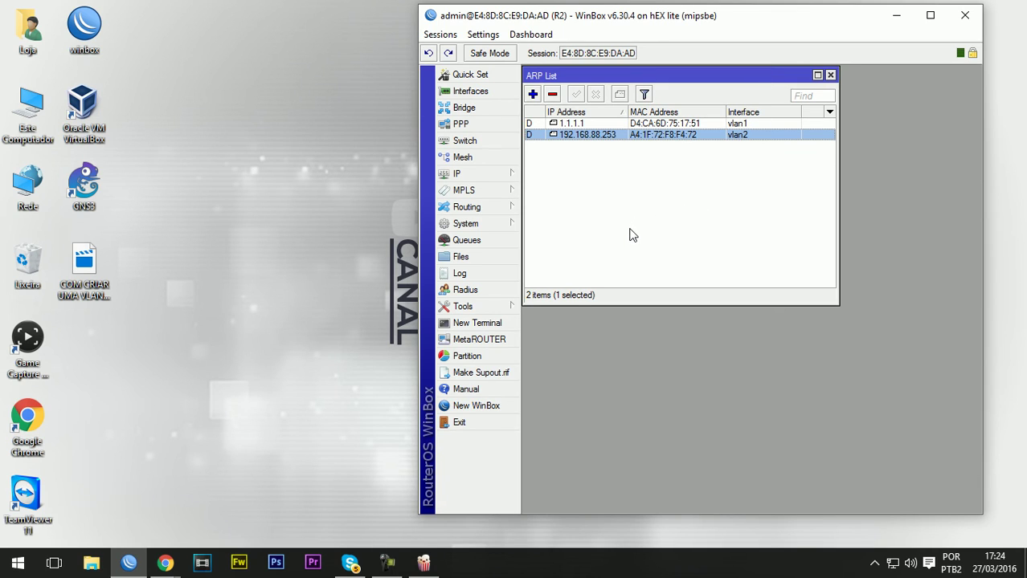
pyautogui.moveTo(614, 305); pyautogui.dragTo(605, 241)
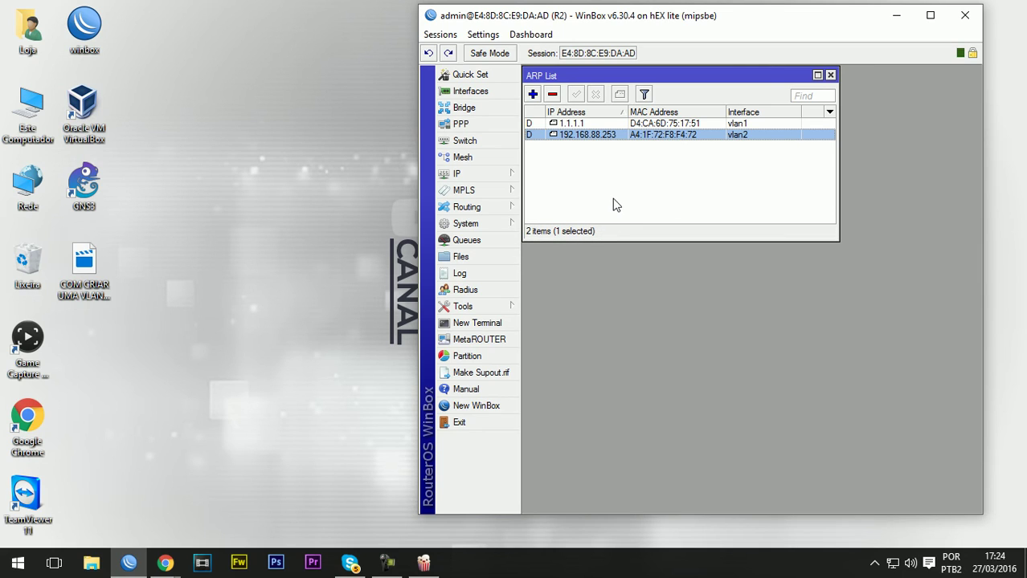
pyautogui.moveTo(839, 164); pyautogui.dragTo(974, 165)
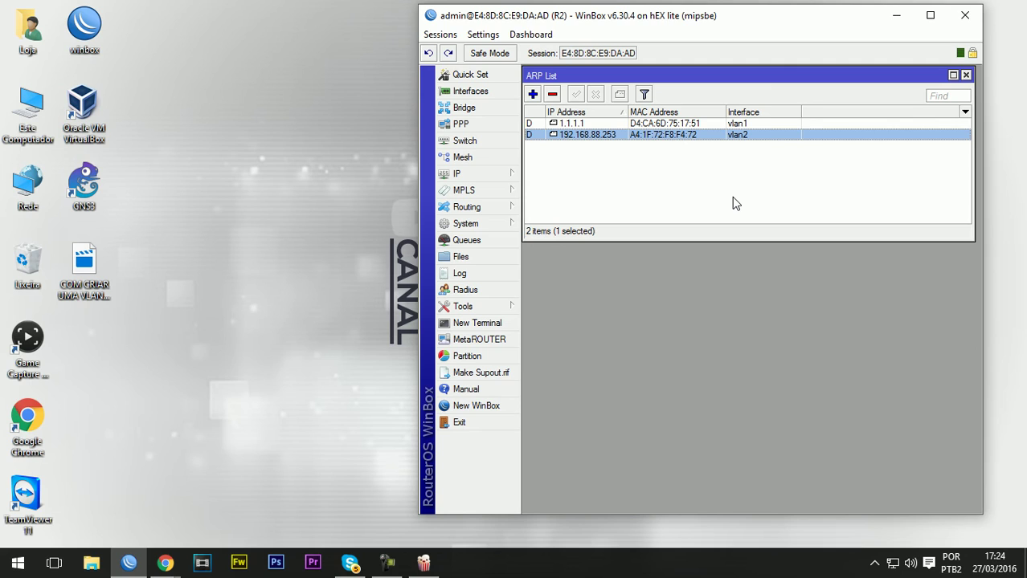
pyautogui.moveTo(696, 241)
pyautogui.mouseDown()
pyautogui.moveTo(696, 257)
pyautogui.moveTo(703, 230)
pyautogui.moveTo(699, 246)
pyautogui.mouseUp()
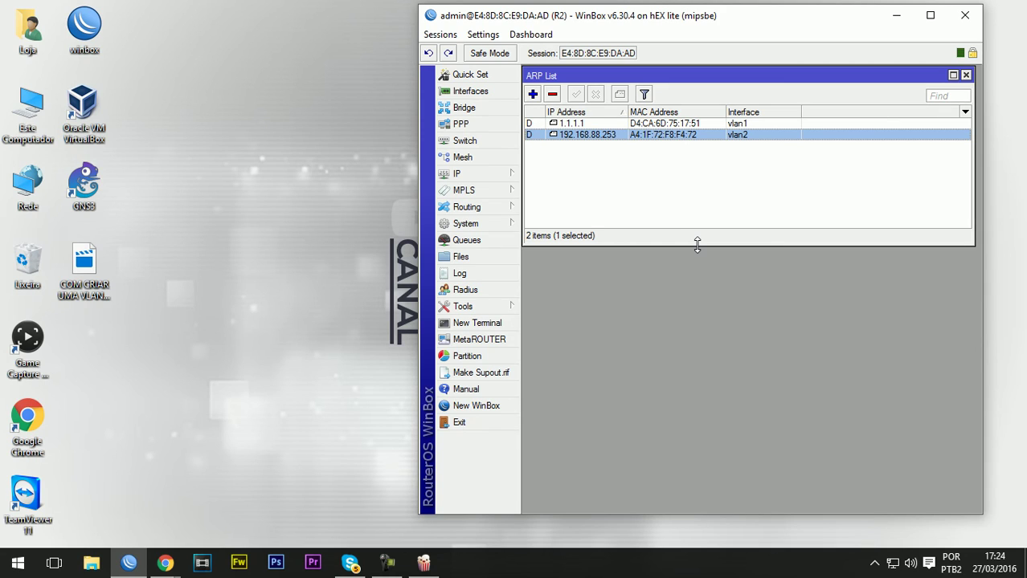
pyautogui.moveTo(697, 244)
pyautogui.mouseDown()
pyautogui.moveTo(697, 229)
pyautogui.moveTo(696, 255)
pyautogui.mouseUp()
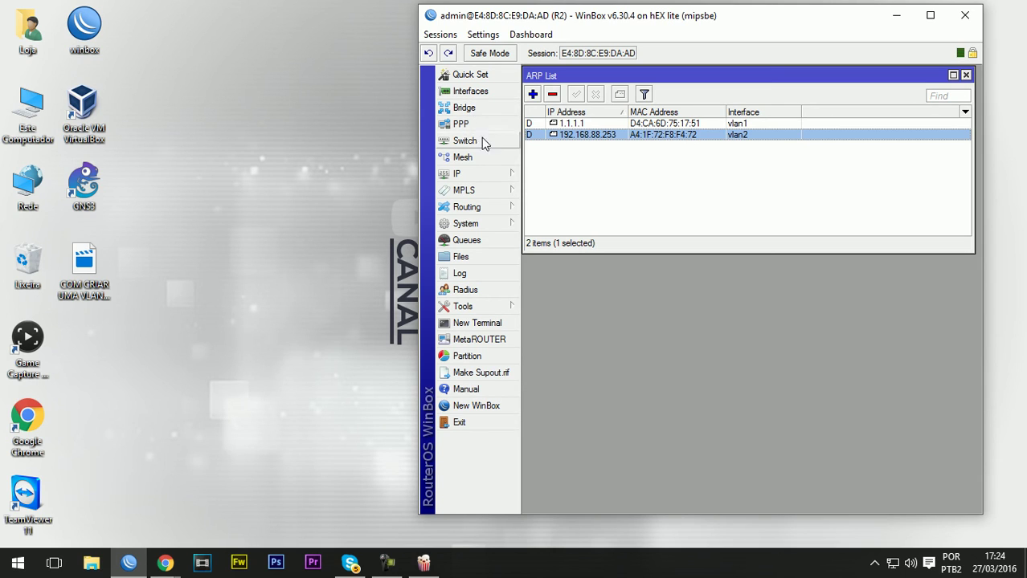
# Open the interface list and look through the GRE, IP and EoIP tunnel lists
pyautogui.click(478, 91)
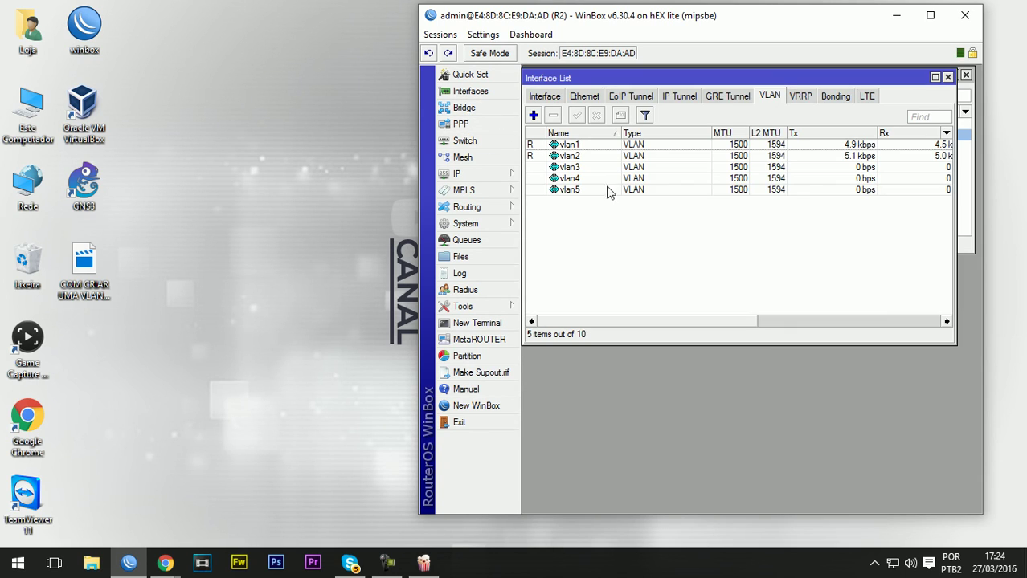
pyautogui.click(726, 98)
pyautogui.click(679, 96)
pyautogui.click(630, 97)
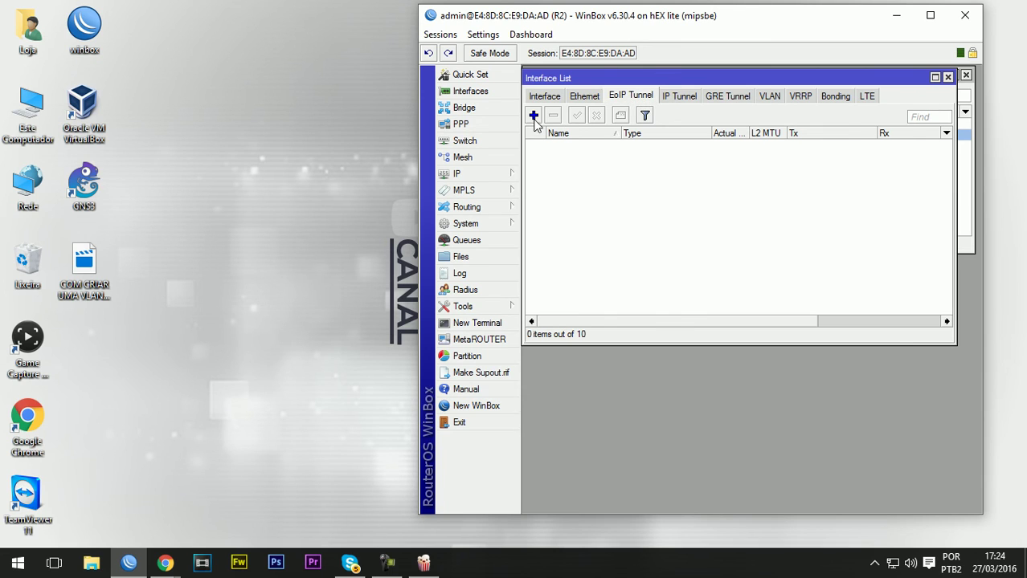
pyautogui.click(533, 117)
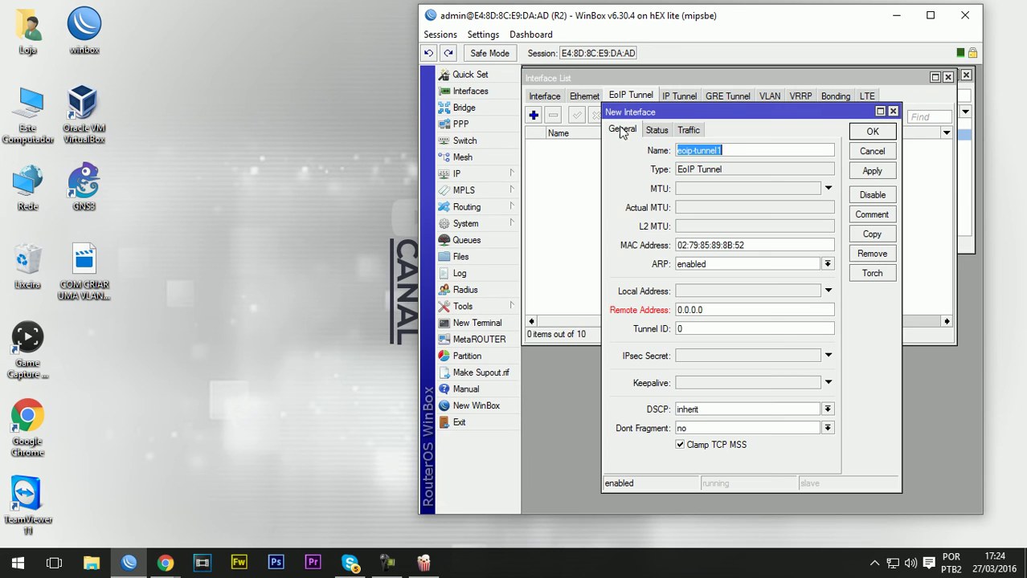
pyautogui.click(872, 132)
pyautogui.click(769, 283)
pyautogui.click(893, 112)
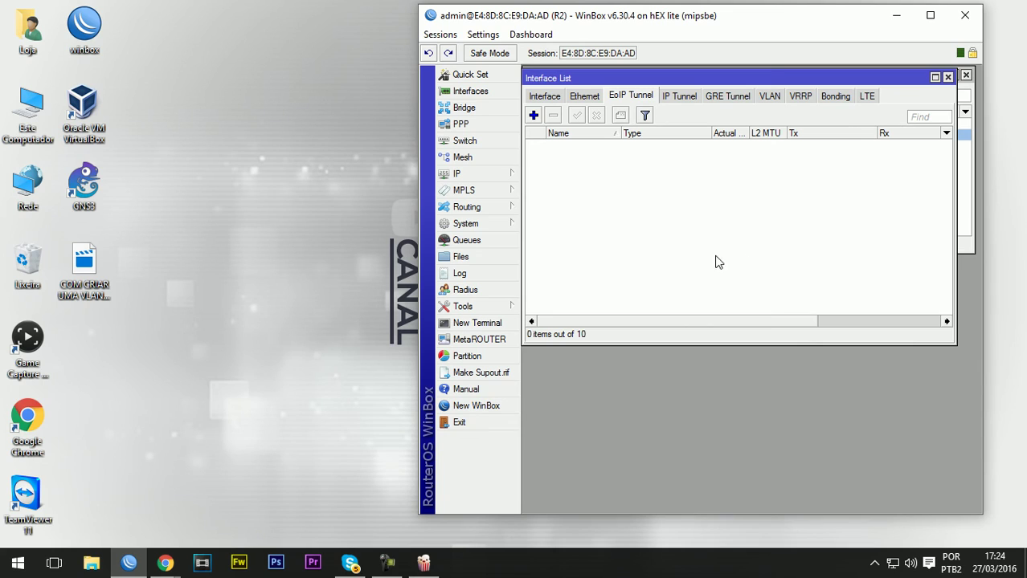
pyautogui.click(948, 78)
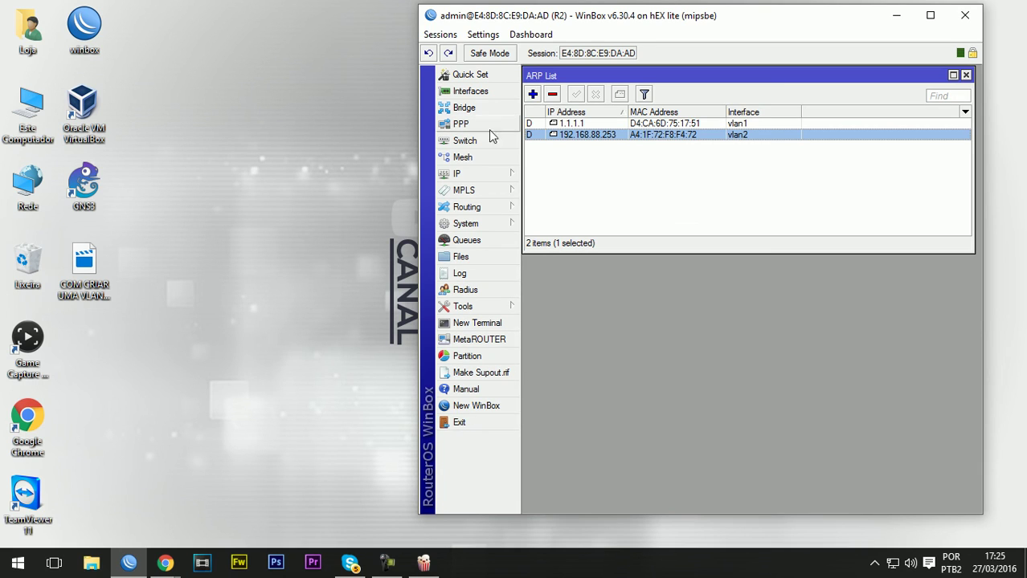
# Clear the selection in the ARP list and slightly widen its IP Address column
pyautogui.click(621, 185)
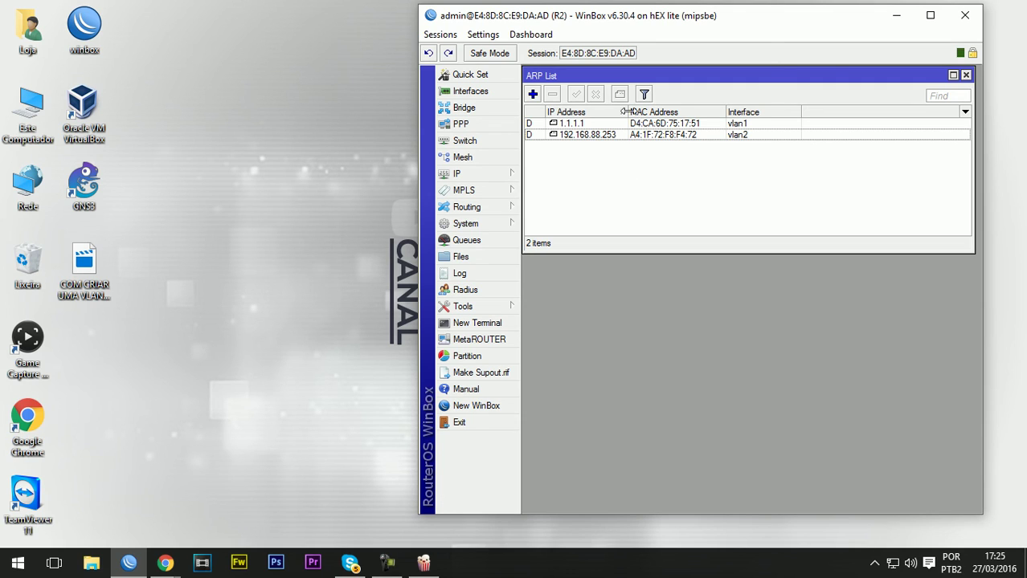
pyautogui.moveTo(627, 112); pyautogui.dragTo(633, 110)
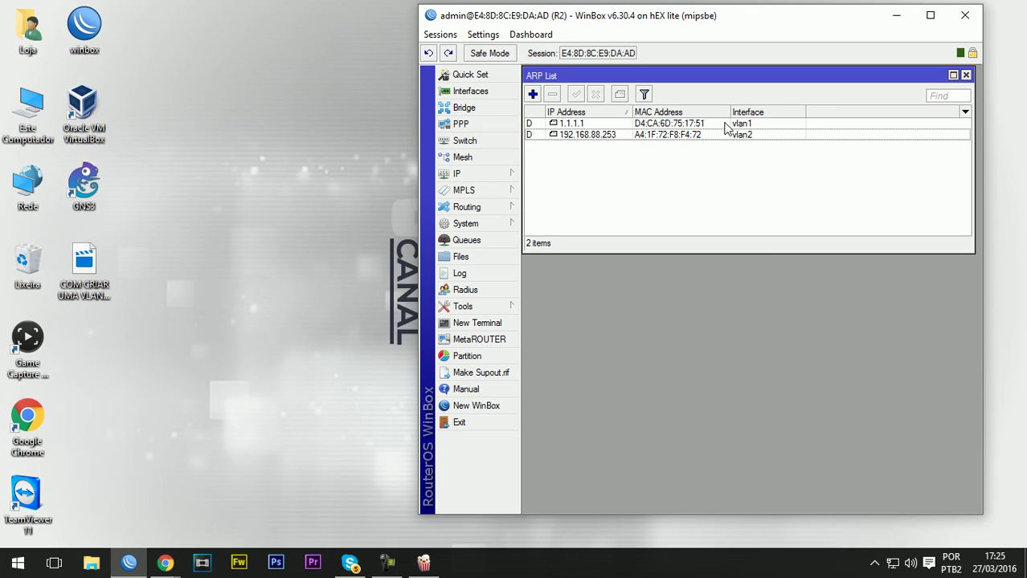
# Slightly widen the MAC Address and Interface columns of the ARP list and close the list
pyautogui.moveTo(730, 111); pyautogui.dragTo(745, 110)
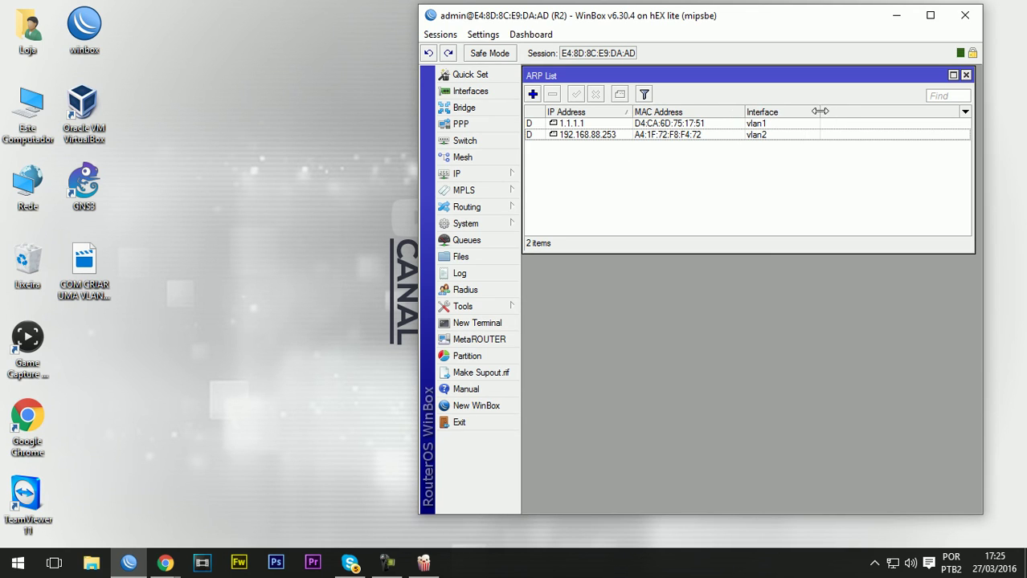
pyautogui.moveTo(820, 112); pyautogui.dragTo(838, 112)
pyautogui.click(965, 75)
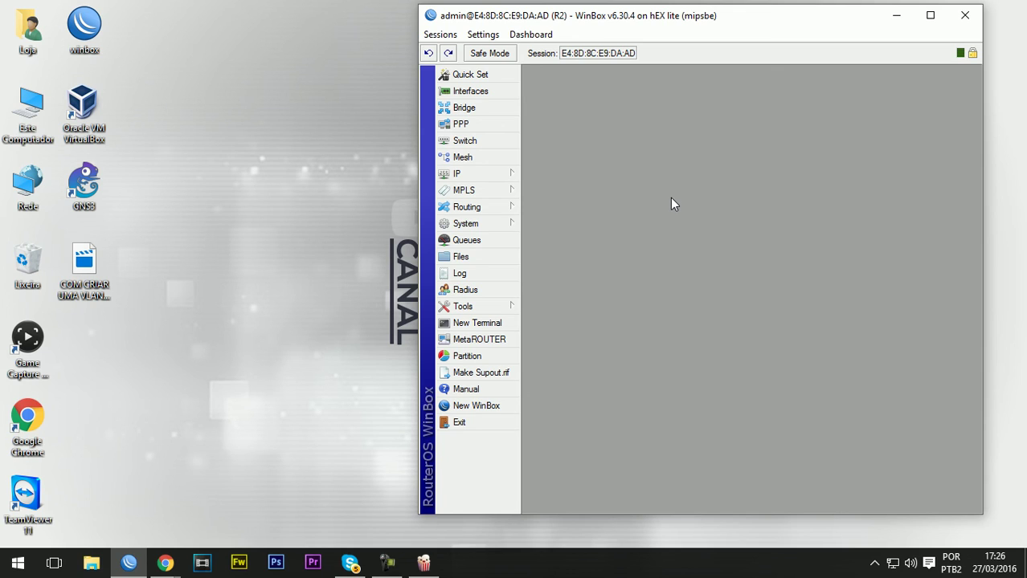
# Make the R2 router session window slightly taller and wider, and shift it closer to the desktop's upper-right corner
pyautogui.moveTo(737, 5); pyautogui.dragTo(737, 2)
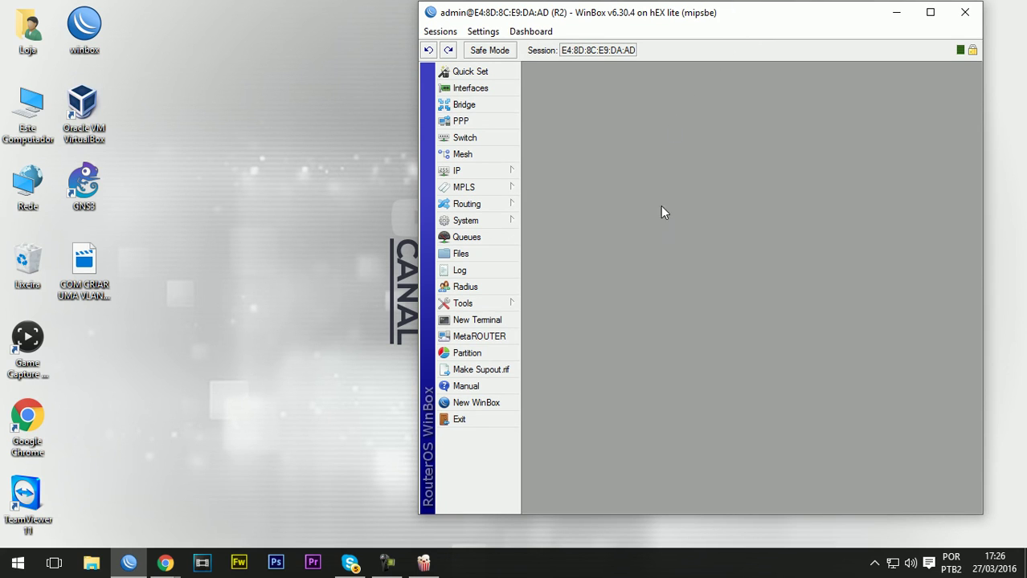
pyautogui.moveTo(671, 514); pyautogui.dragTo(677, 535)
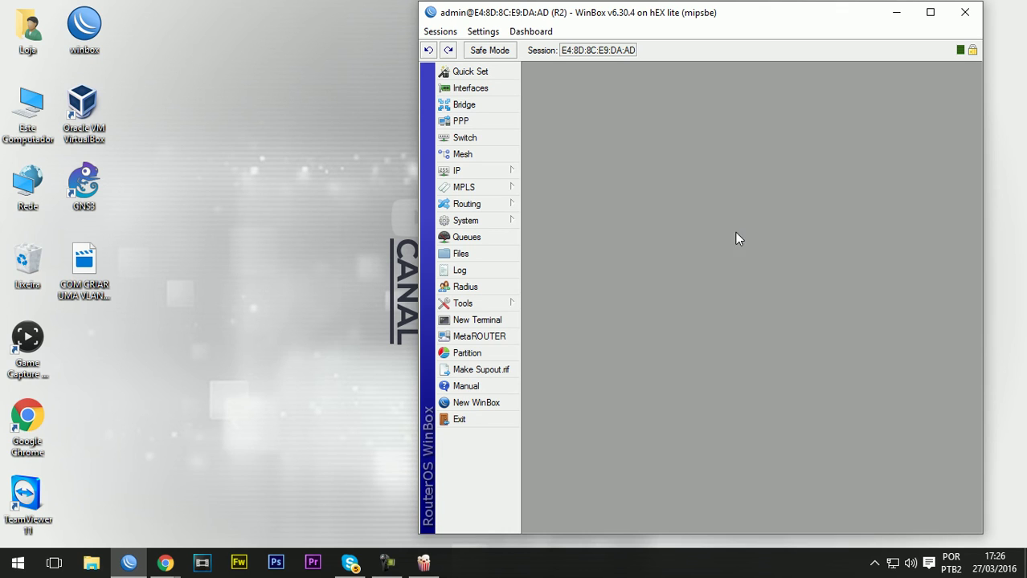
pyautogui.moveTo(767, 25); pyautogui.dragTo(792, 26)
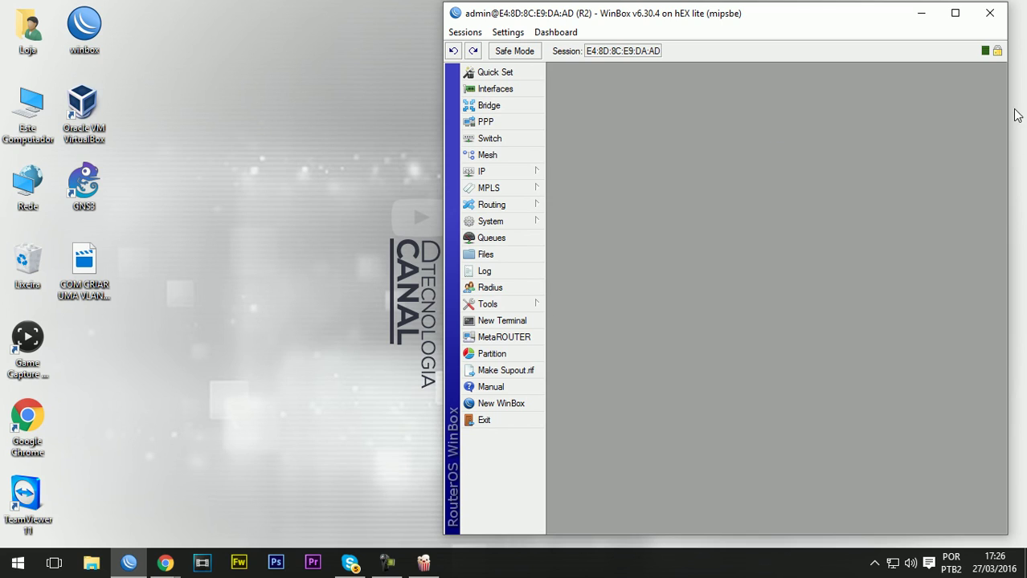
pyautogui.moveTo(1008, 103); pyautogui.dragTo(1020, 106)
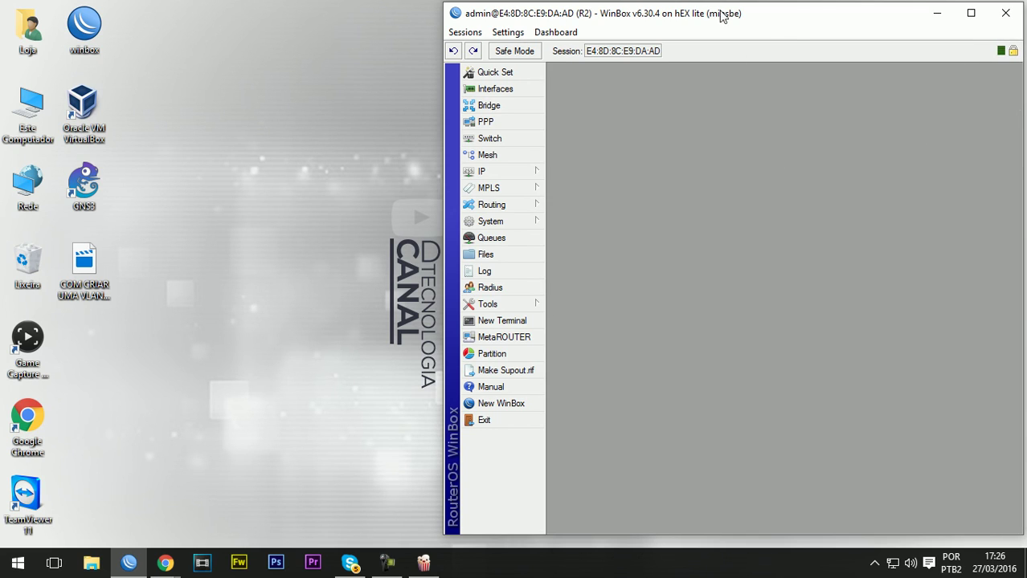
pyautogui.moveTo(715, 20)
pyautogui.mouseDown()
pyautogui.moveTo(656, 26)
pyautogui.moveTo(709, 25)
pyautogui.mouseUp()
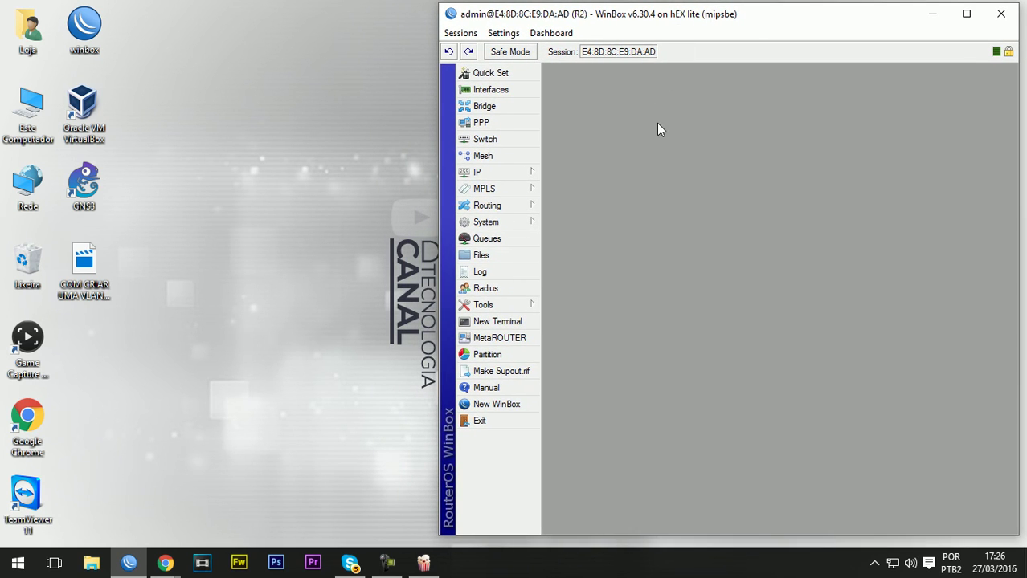